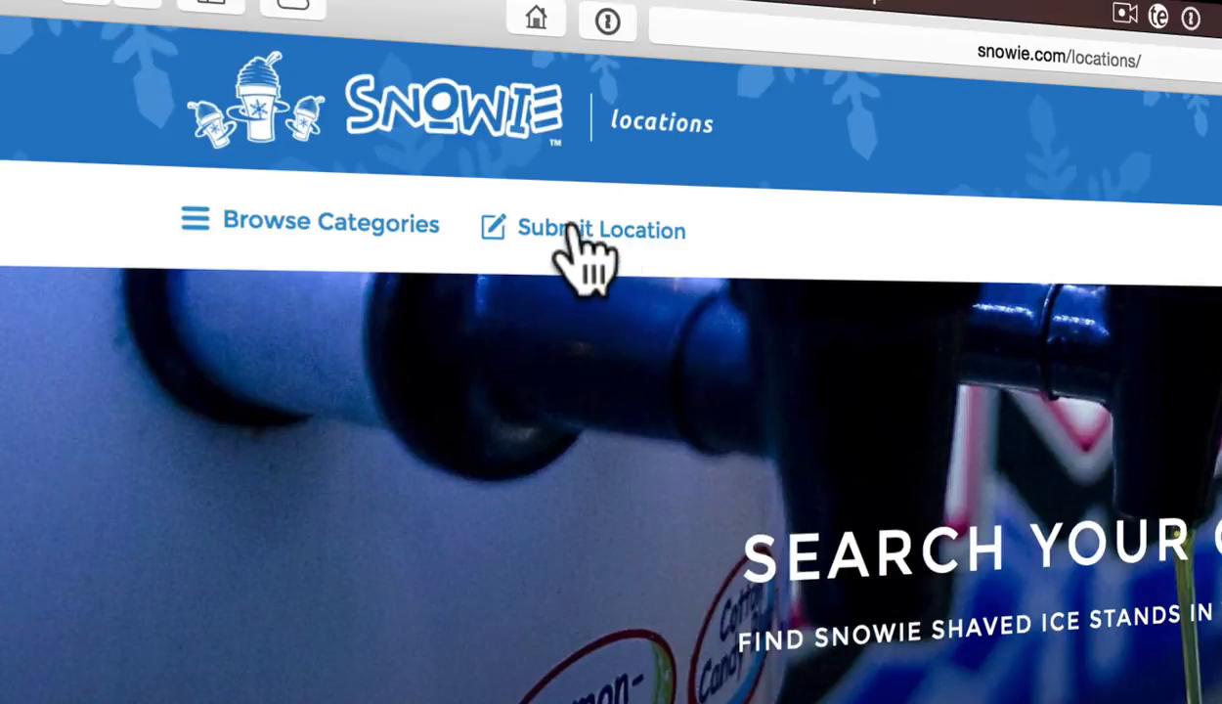
Begin a new location submission and select the free Snowie Vendors package (5 listings, 365 days)
left_click(574, 235)
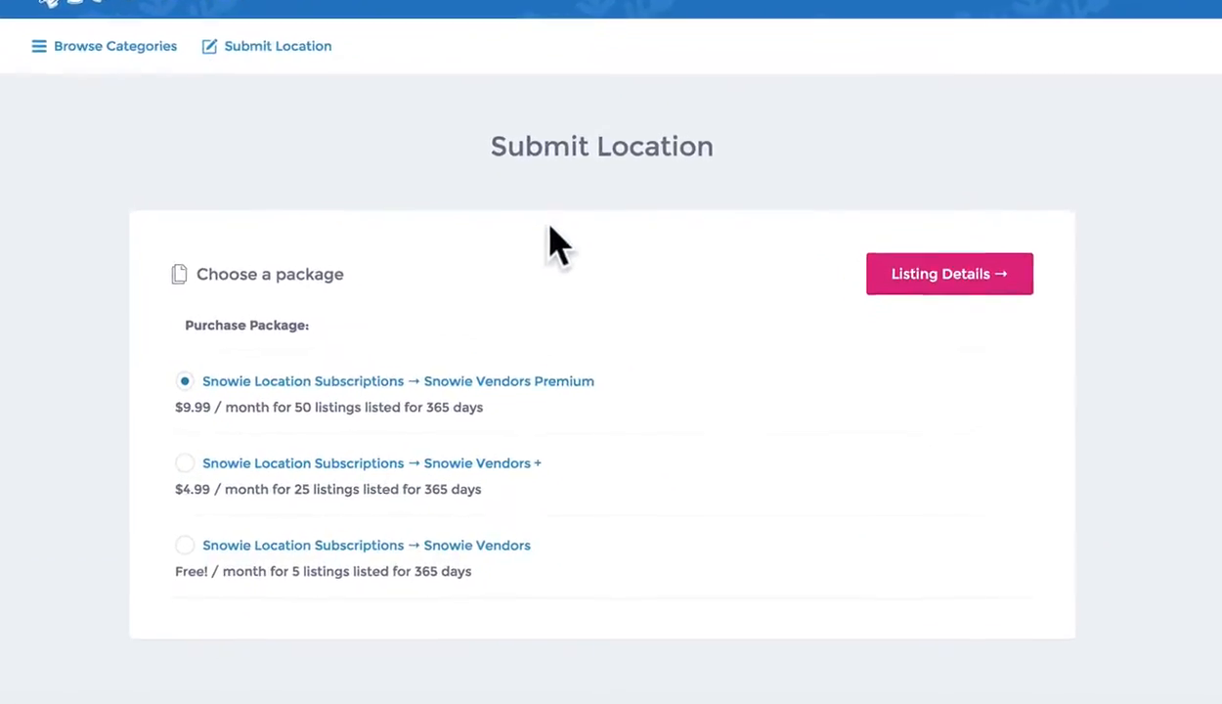
scroll(552, 193, "down", 3)
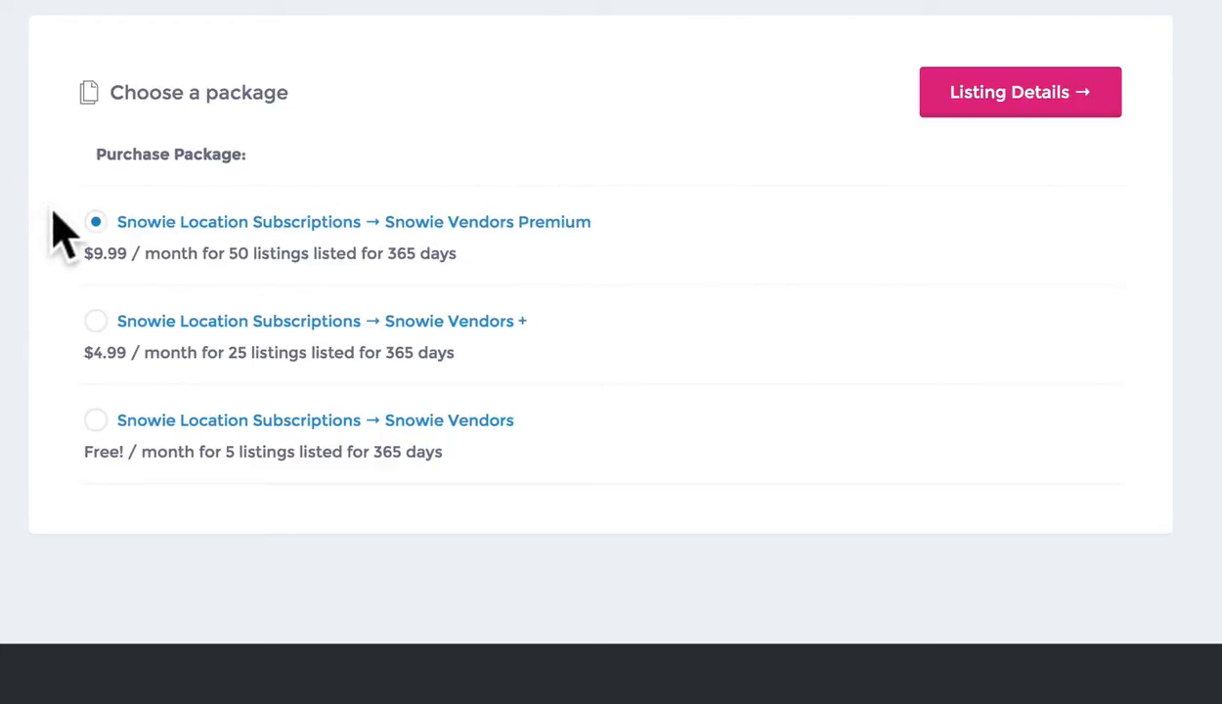
left_click(93, 428)
Compare the packages' allowances of 5, 25 and 50 listings, then clear the highlight
left_click_drag(226, 453, 303, 455)
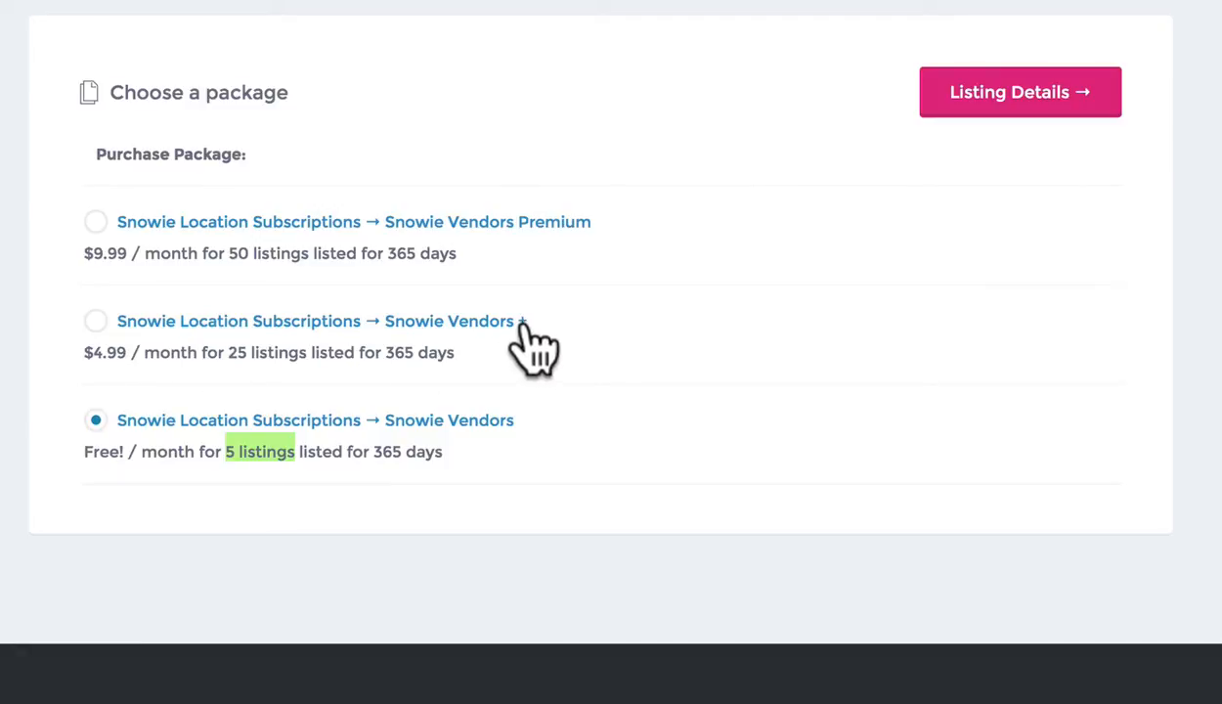
left_click_drag(229, 352, 244, 352)
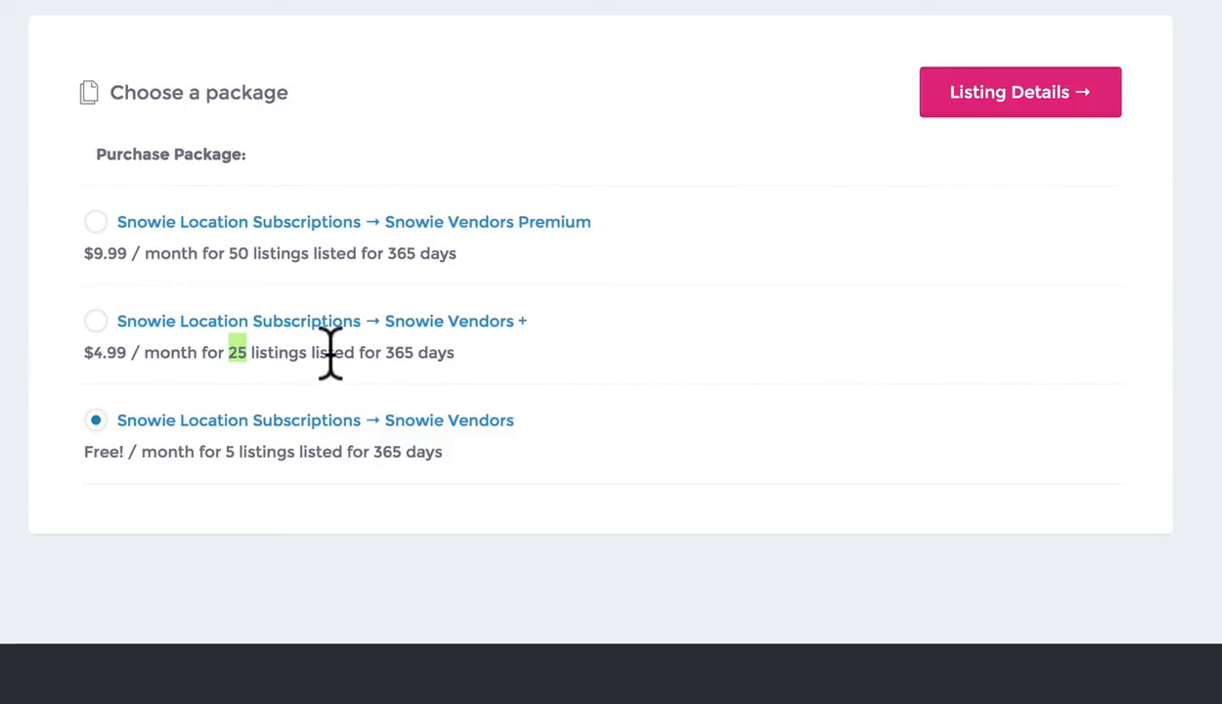
left_click_drag(322, 254, 204, 254)
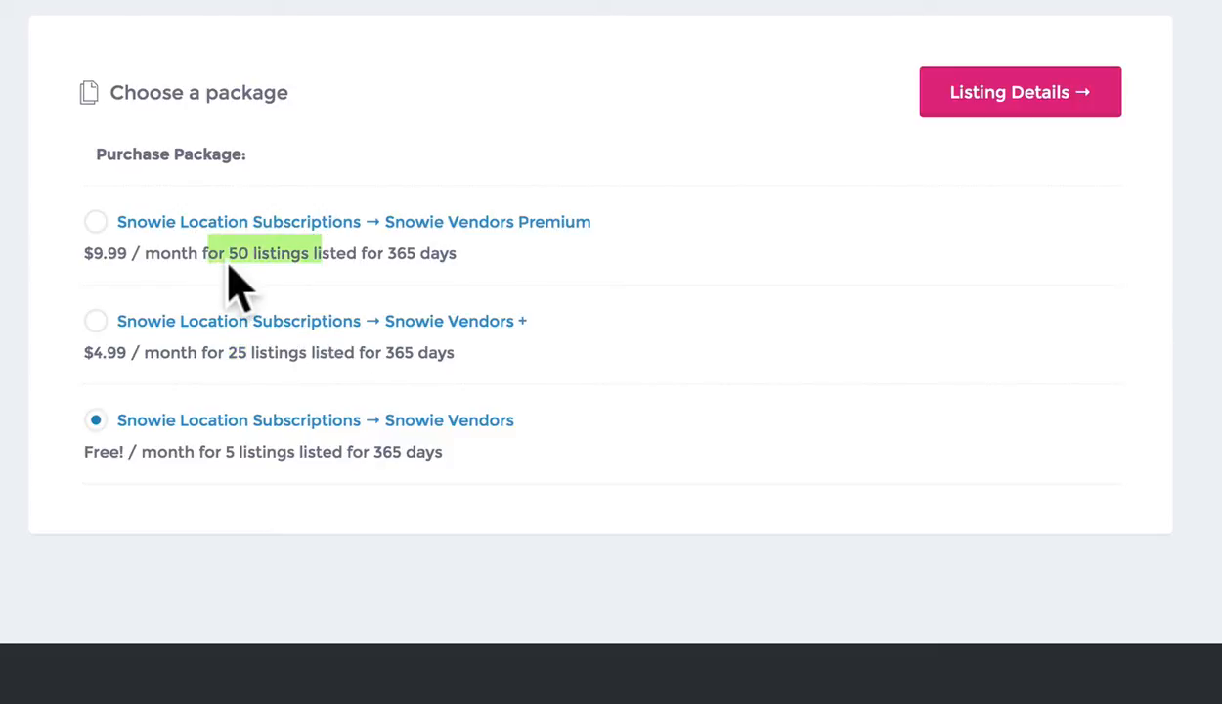
left_click(342, 251)
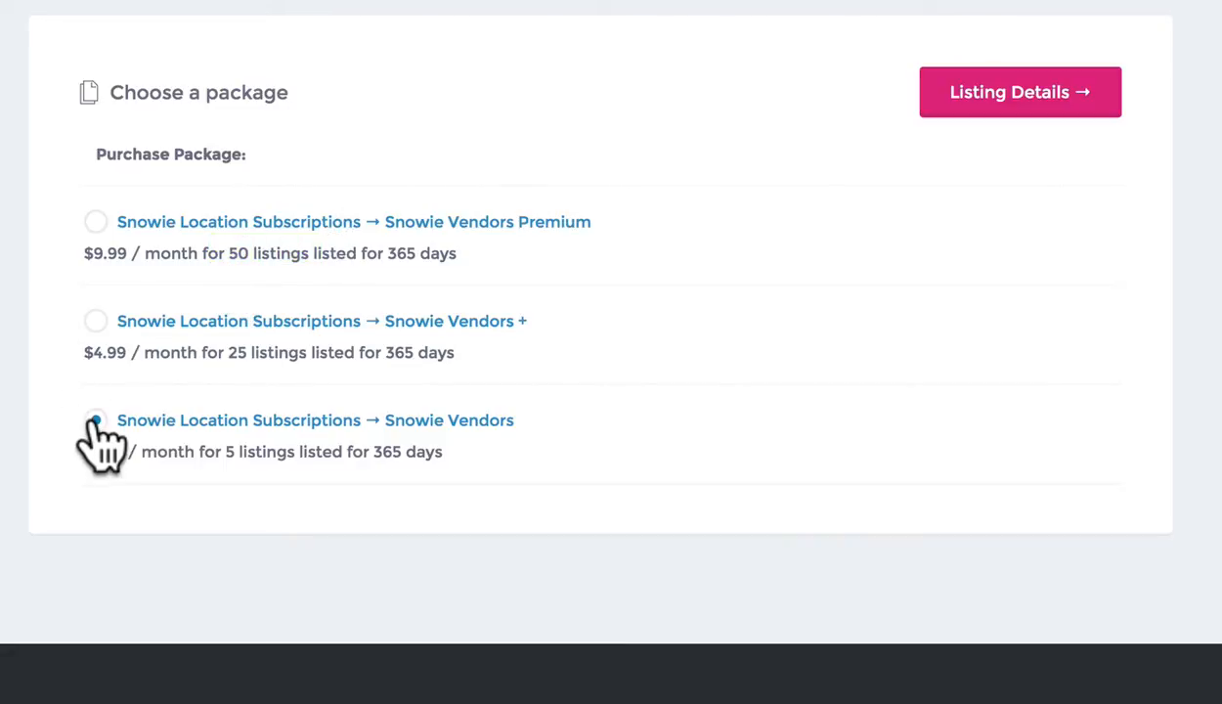
Continue to Listing Details and scroll through the email, title, location, region and category fields
left_click(986, 92)
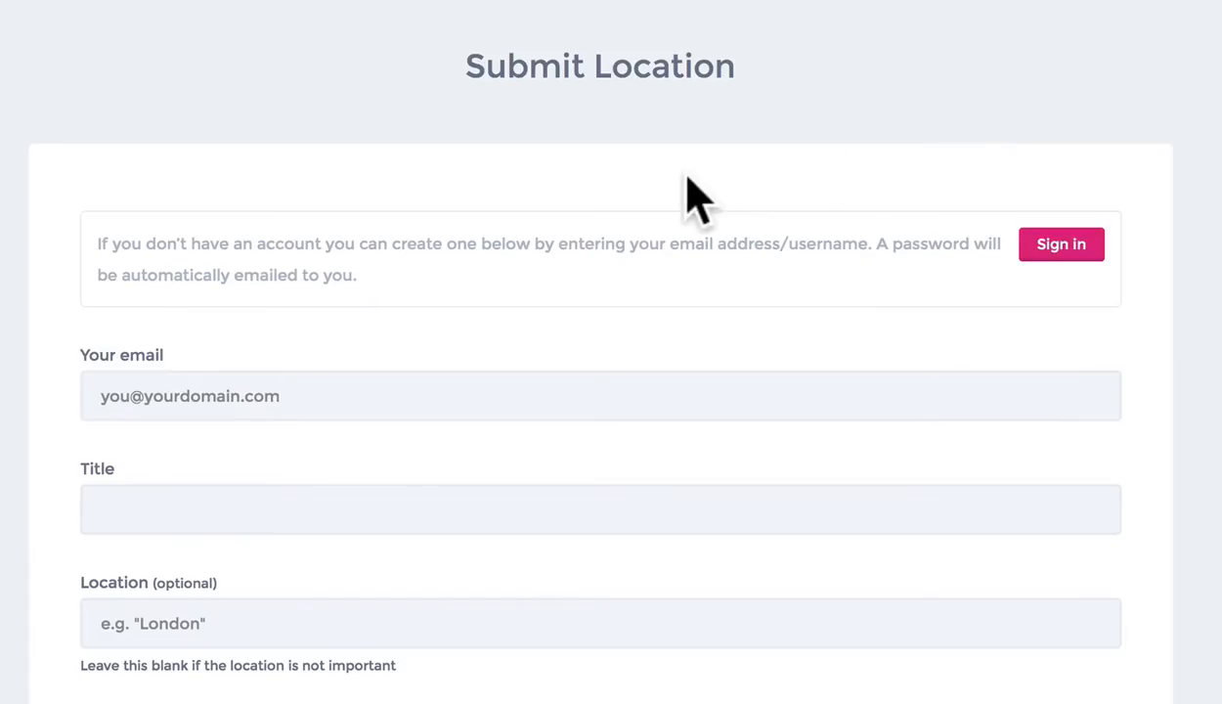
scroll(525, 192, "down", 1)
scroll(528, 211, "down", 3)
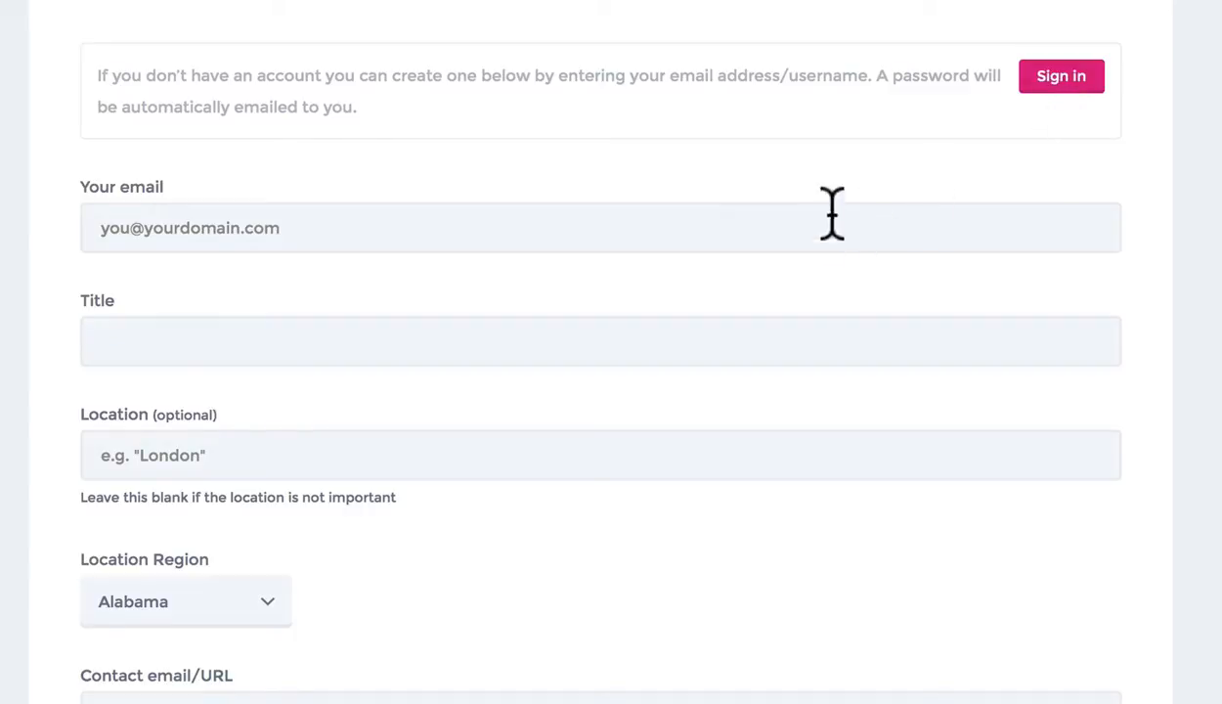
scroll(820, 277, "down", 1)
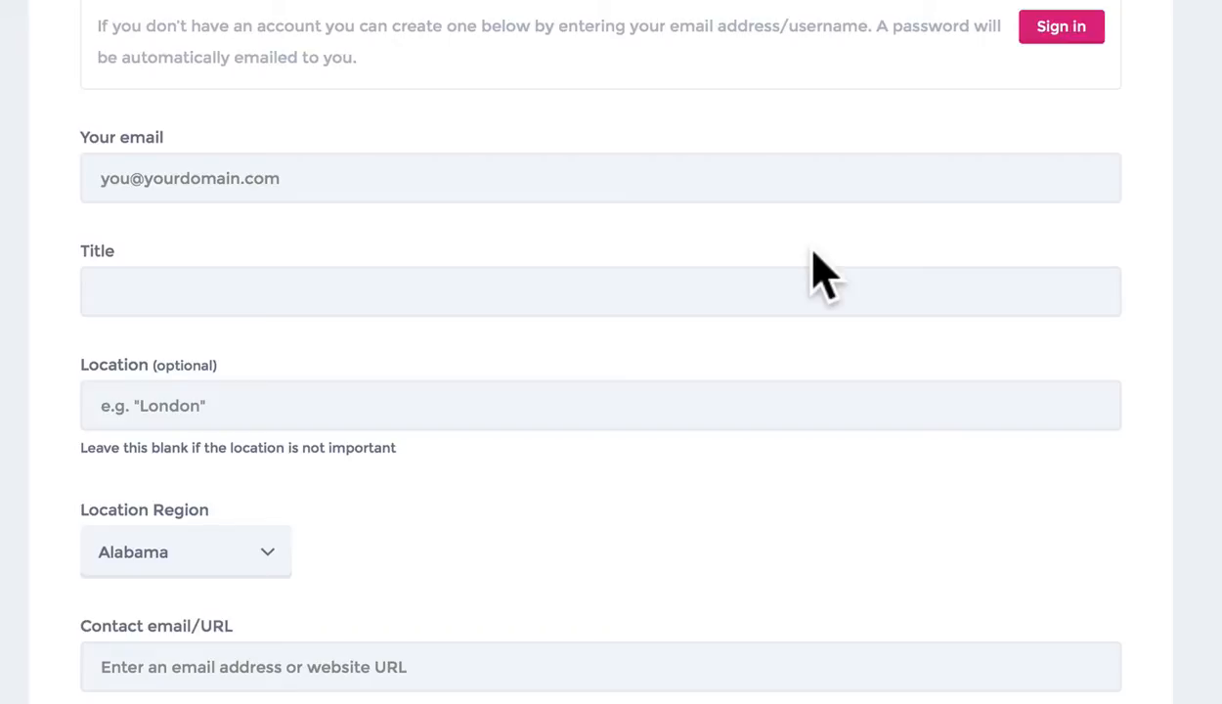
scroll(713, 245, "up", 1)
scroll(591, 271, "down", 1)
Enter your e-mail address in the Your email field
left_click(290, 126)
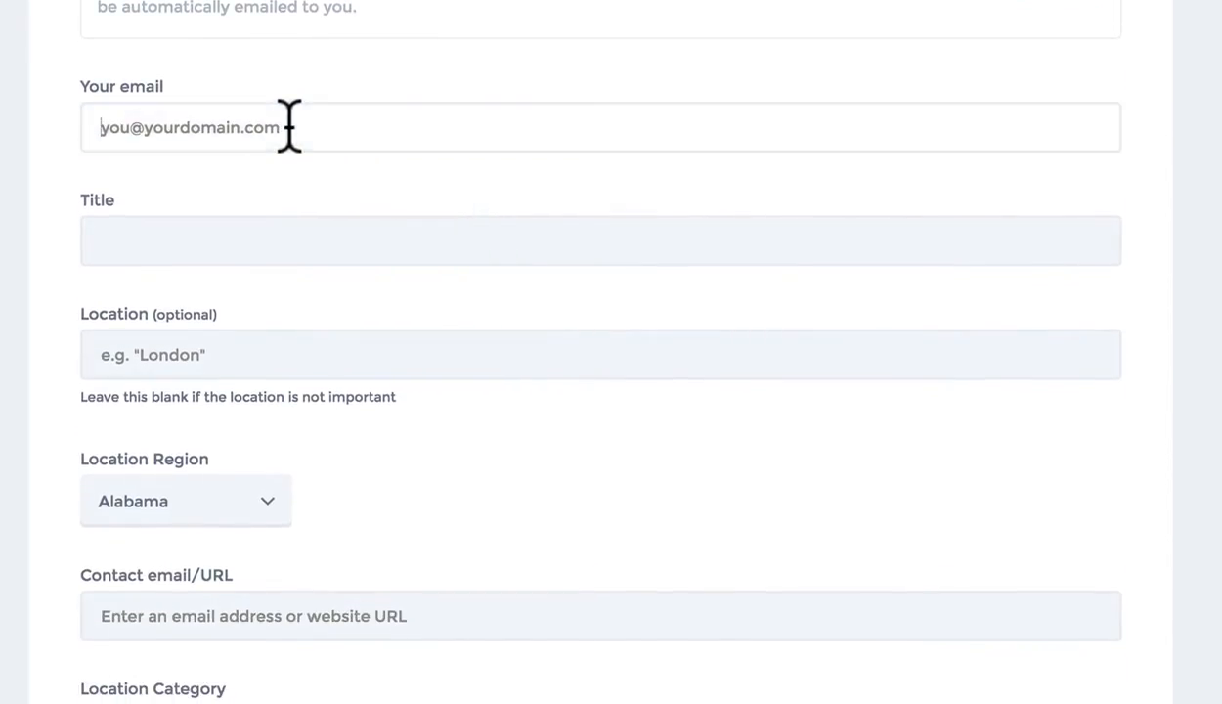
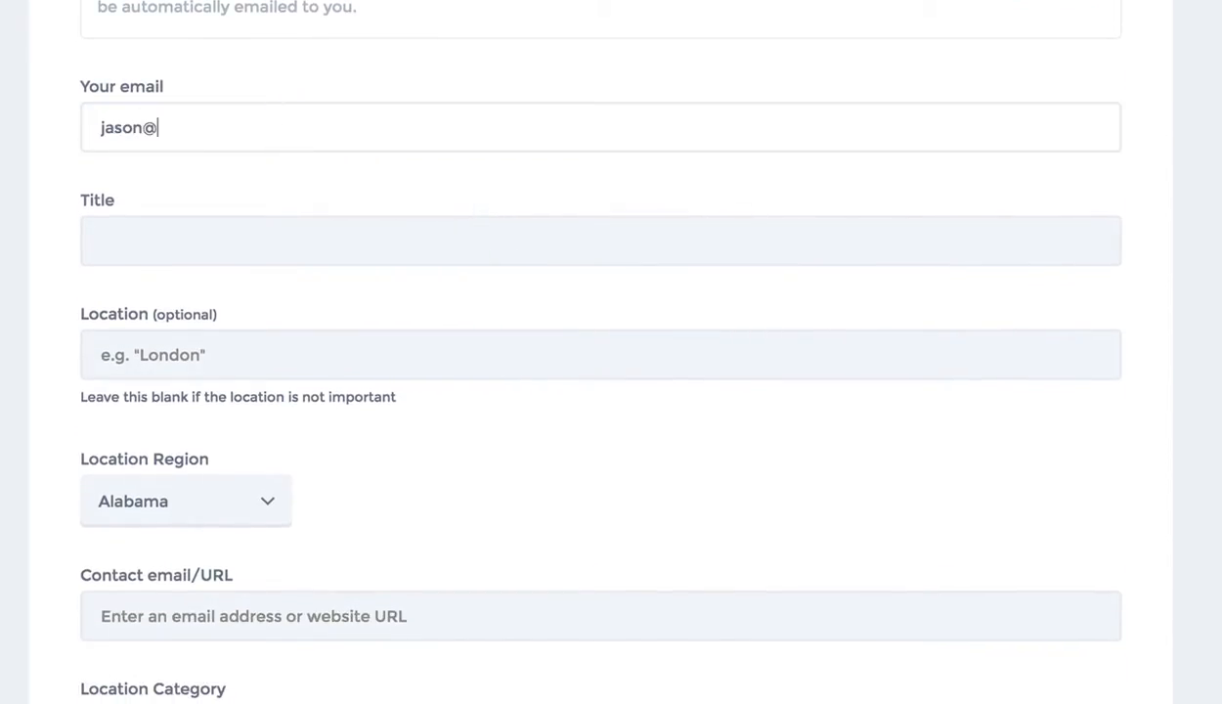
key("Tab")
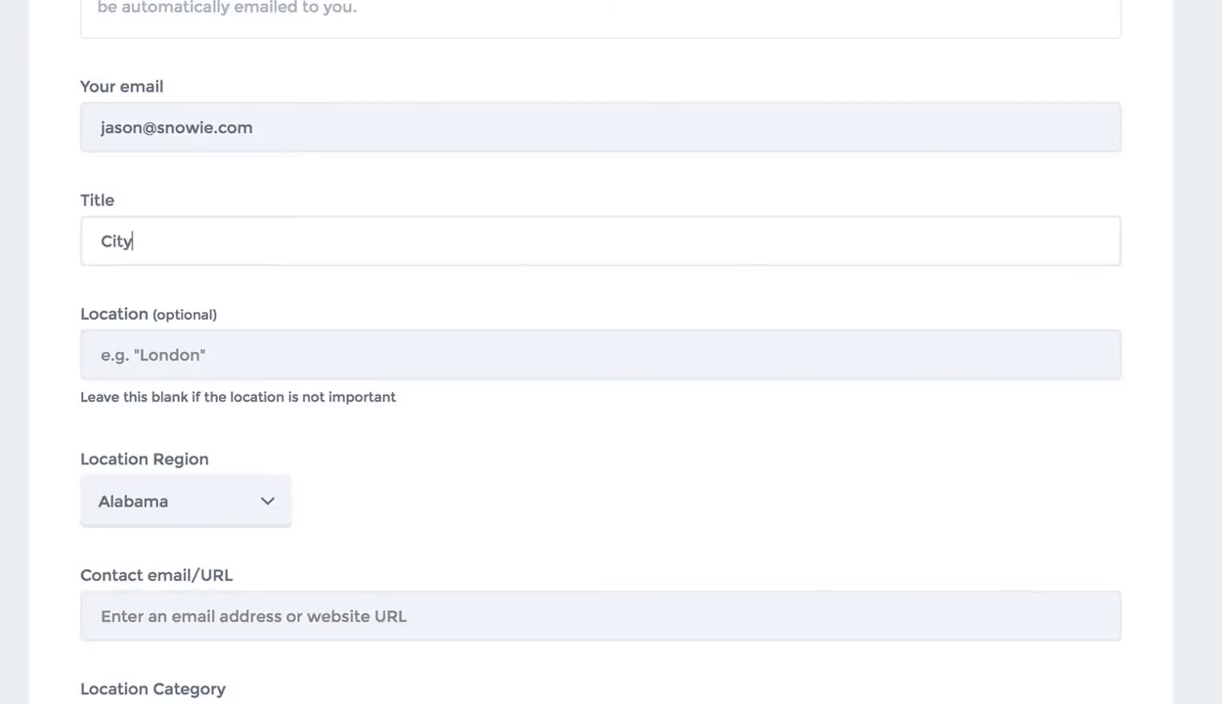
Give the listing the Title 'City Creek Snowie'
type("Snowie")
scroll(332, 244, "down", 1)
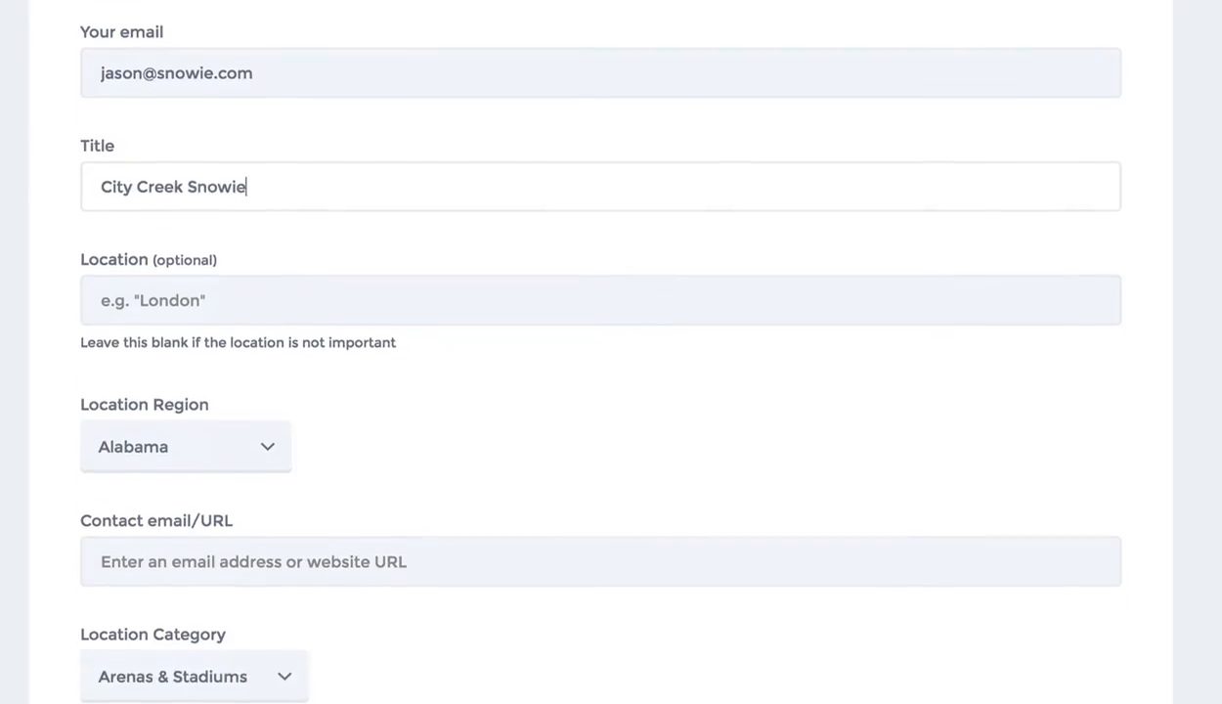
left_click_drag(251, 169, 336, 160)
left_click(41, 196)
scroll(98, 171, "down", 1)
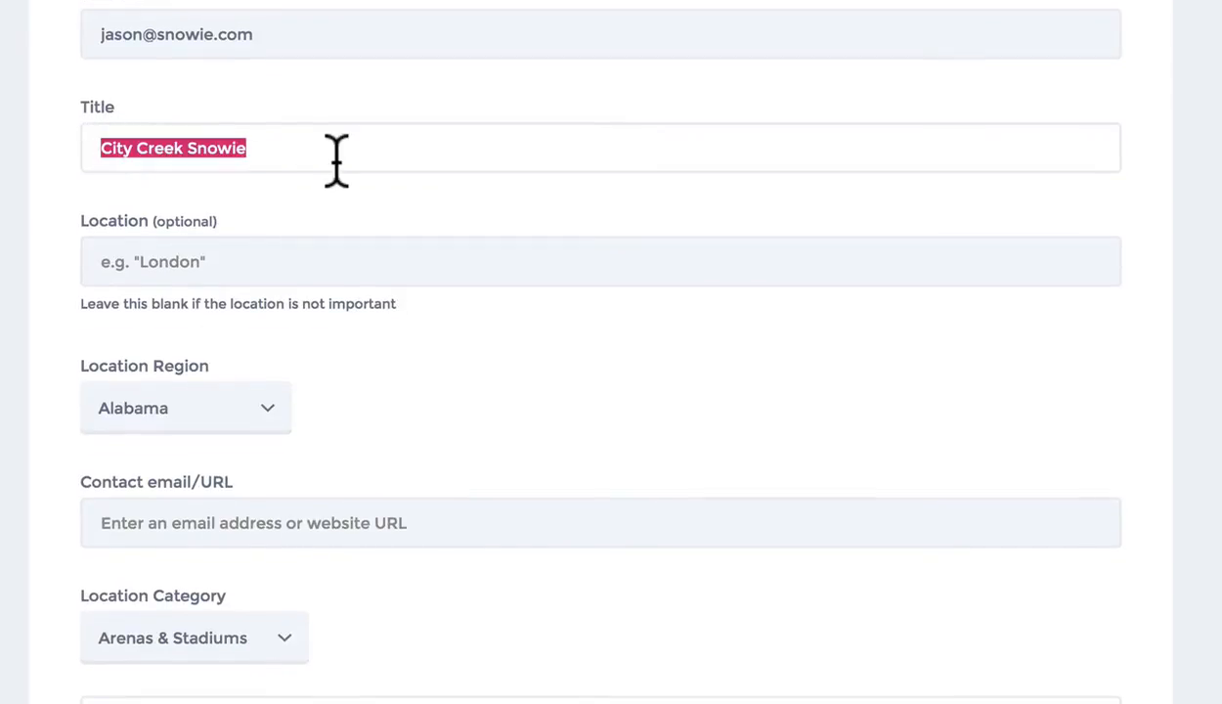
left_click(61, 177)
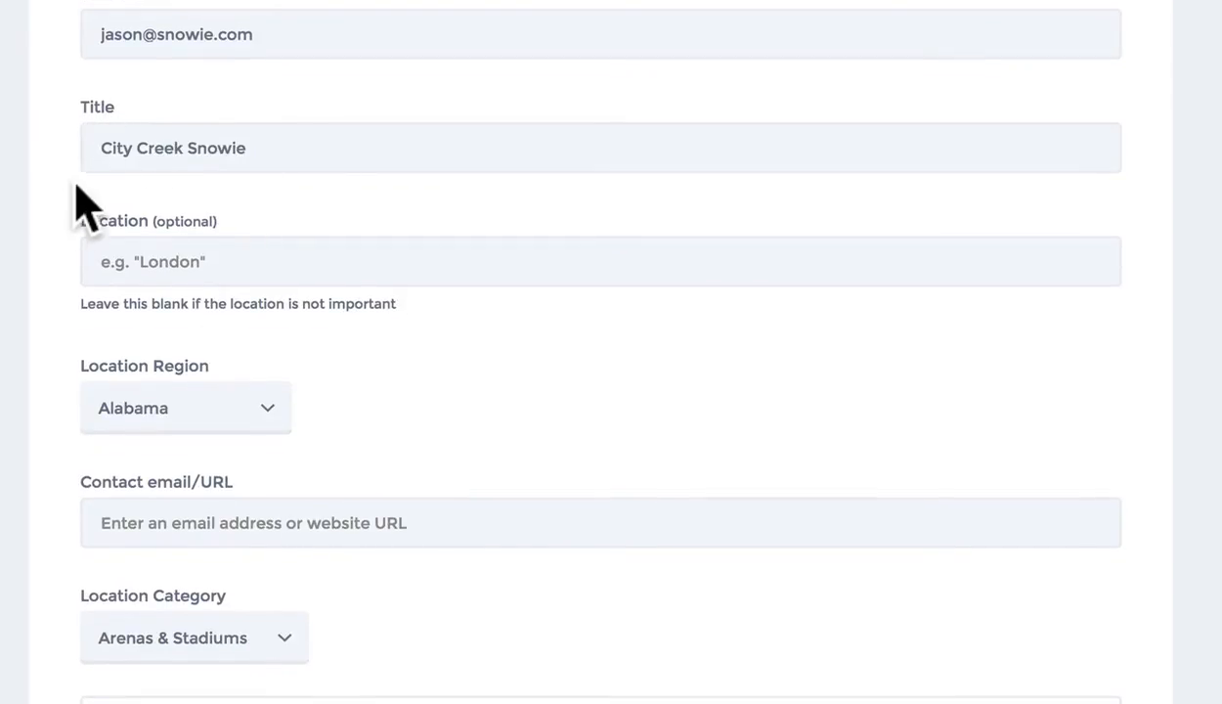
scroll(76, 195, "down", 1)
left_click(208, 187)
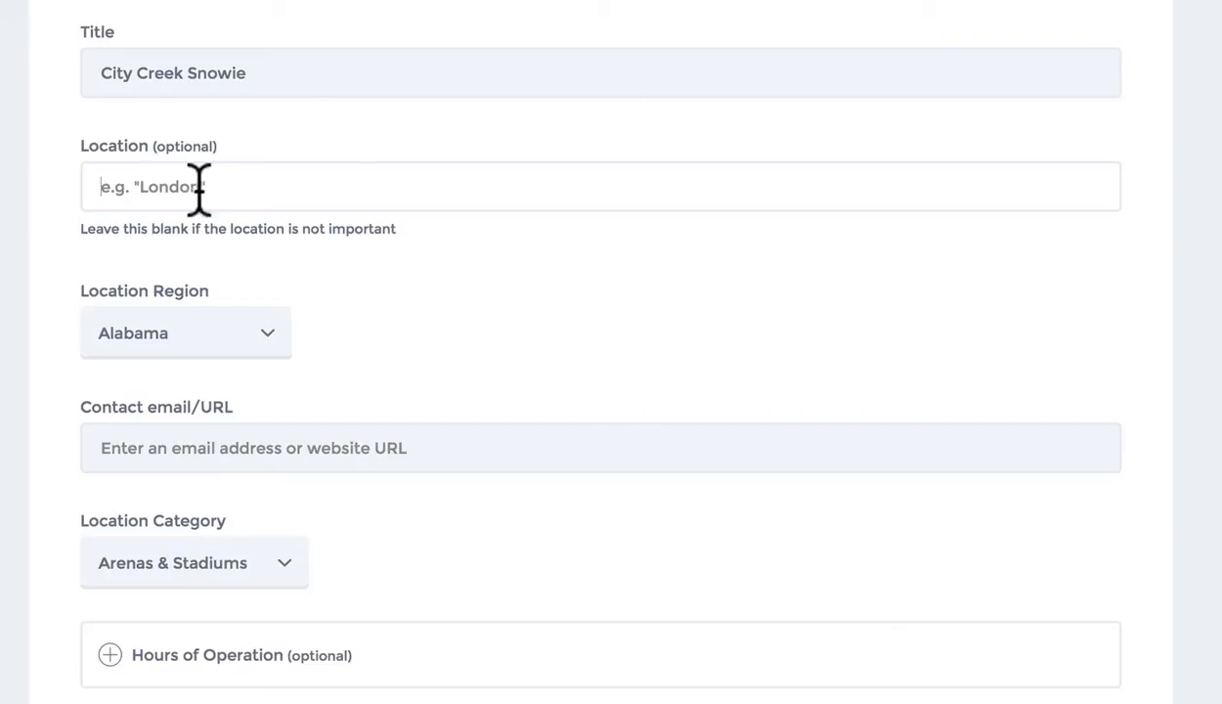
Choose Utah from the Location Region dropdown
left_click(250, 335)
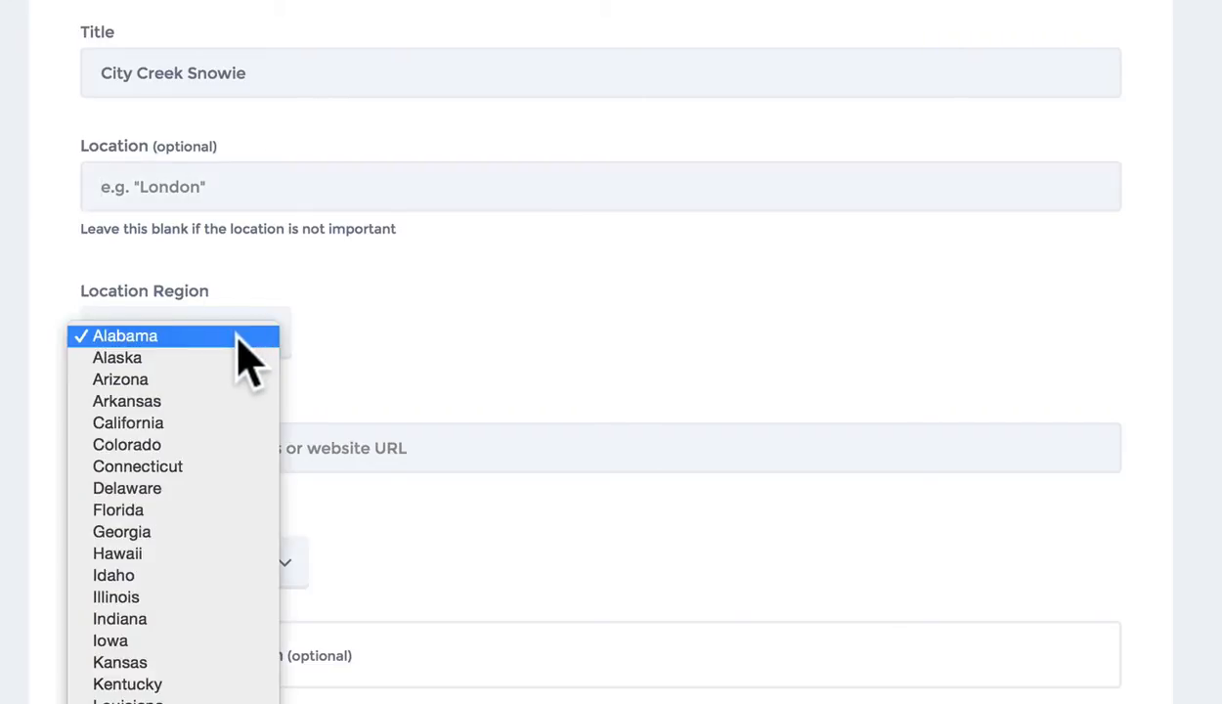
scroll(247, 351, "down", 5)
left_click(212, 432)
scroll(209, 428, "up", 2)
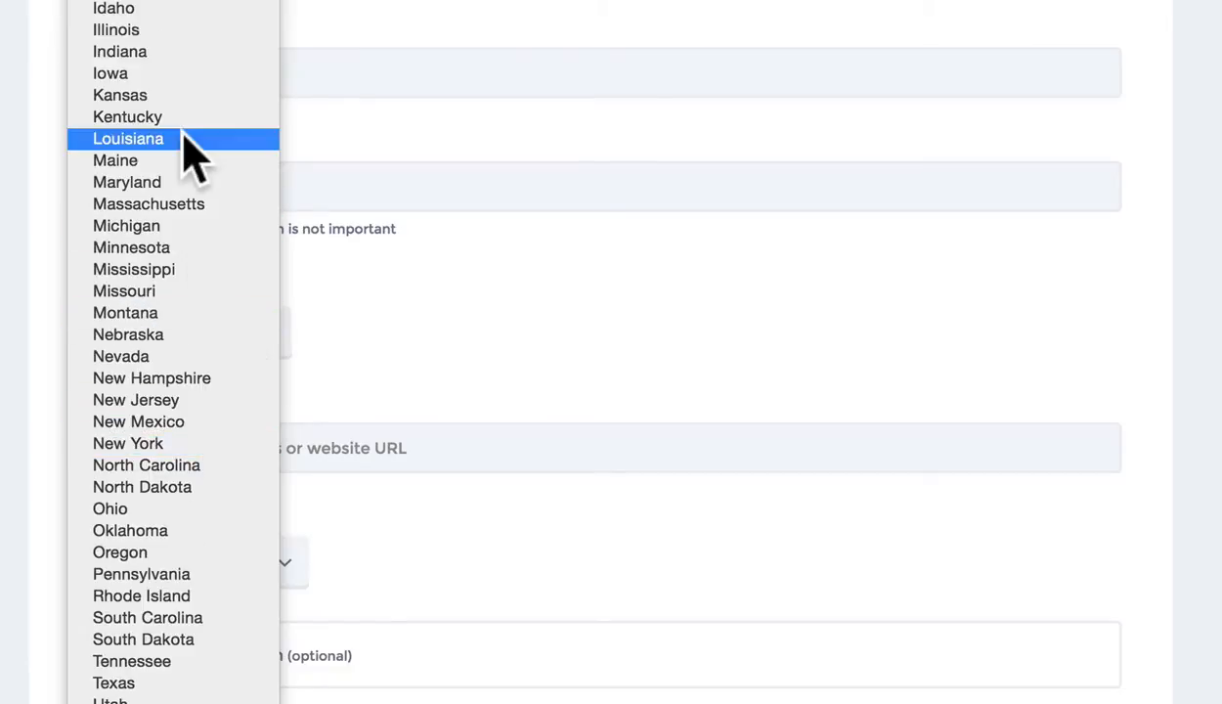
scroll(183, 137, "down", 2)
left_click(169, 627)
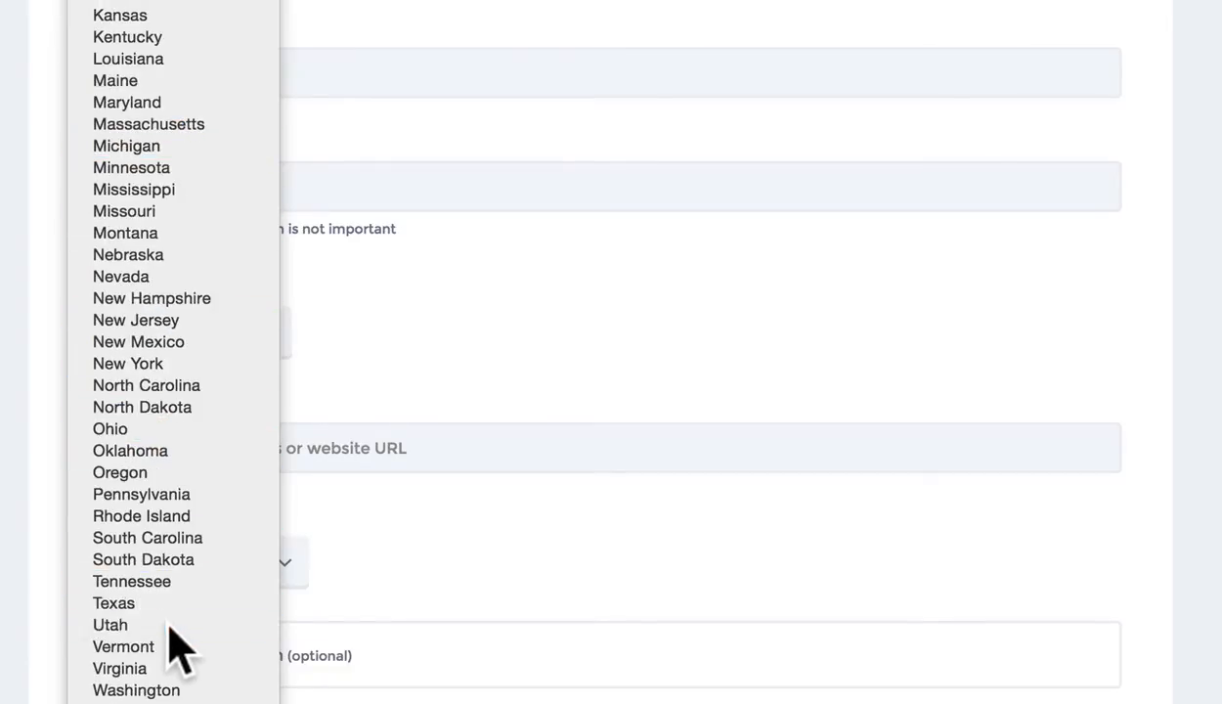
Review the blank Location field and the entered e-mail address on the form
scroll(323, 323, "up", 1)
scroll(293, 312, "up", 1)
left_click(188, 247)
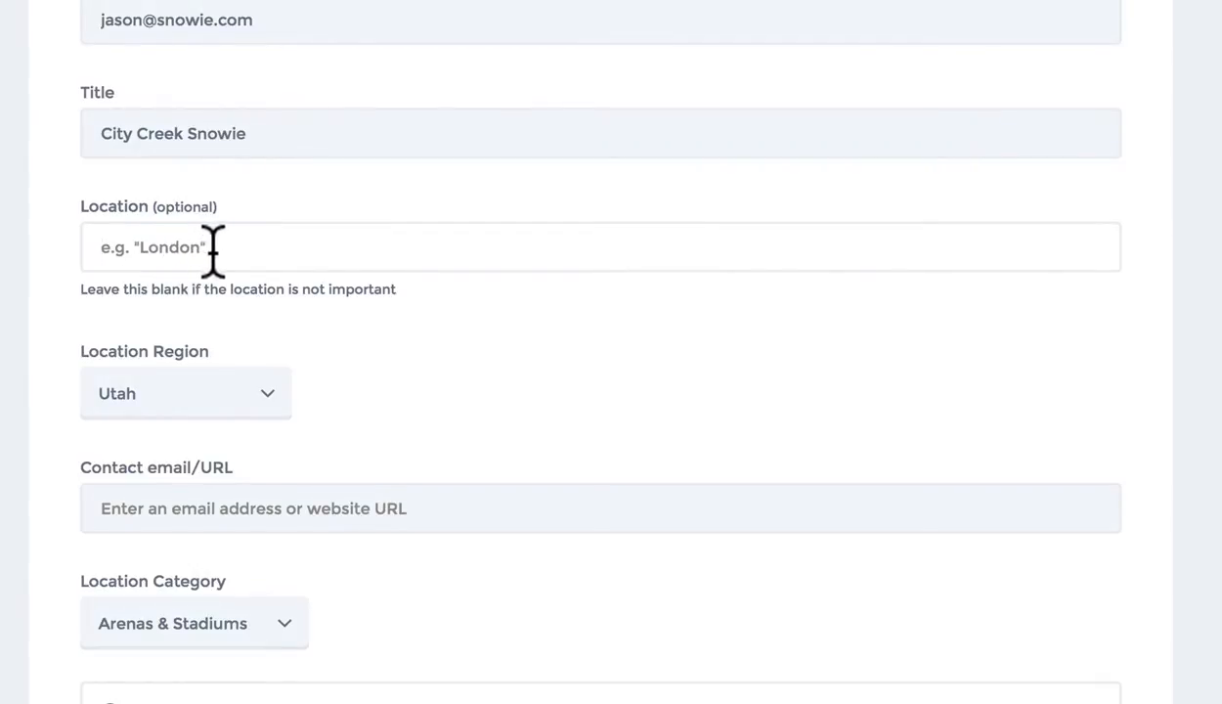
scroll(308, 245, "down", 1)
scroll(346, 294, "down", 4)
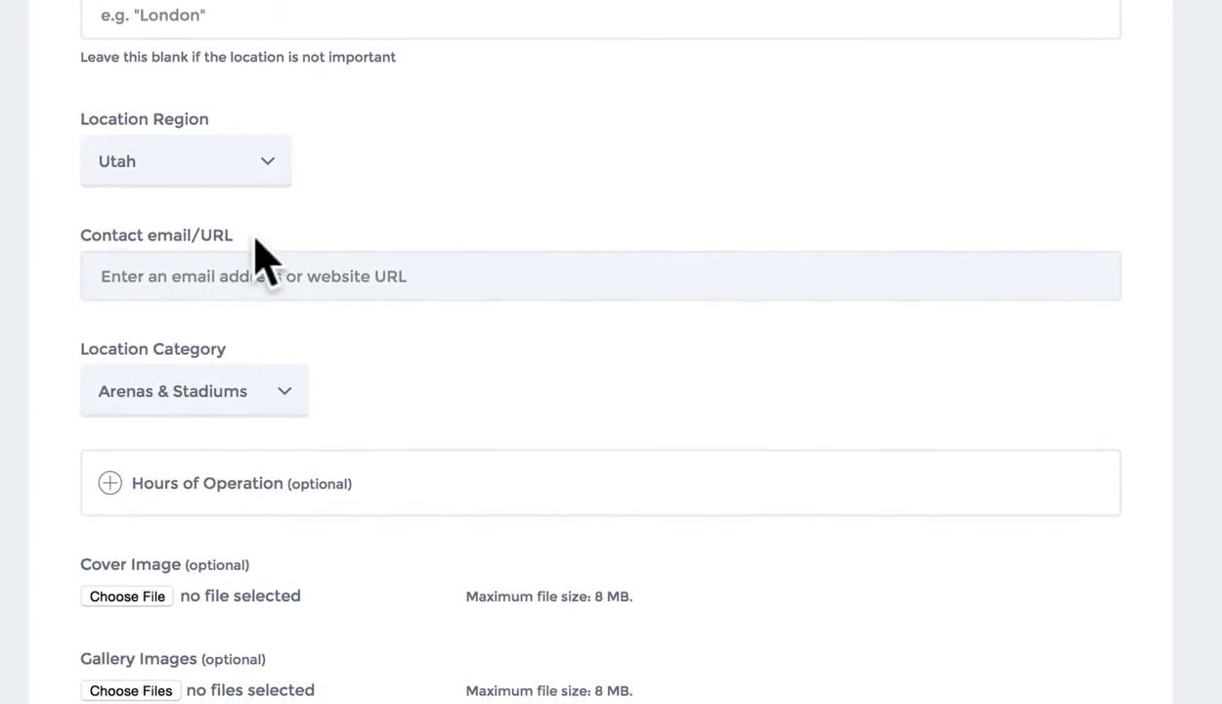
scroll(253, 259, "up", 10)
scroll(286, 273, "down", 4)
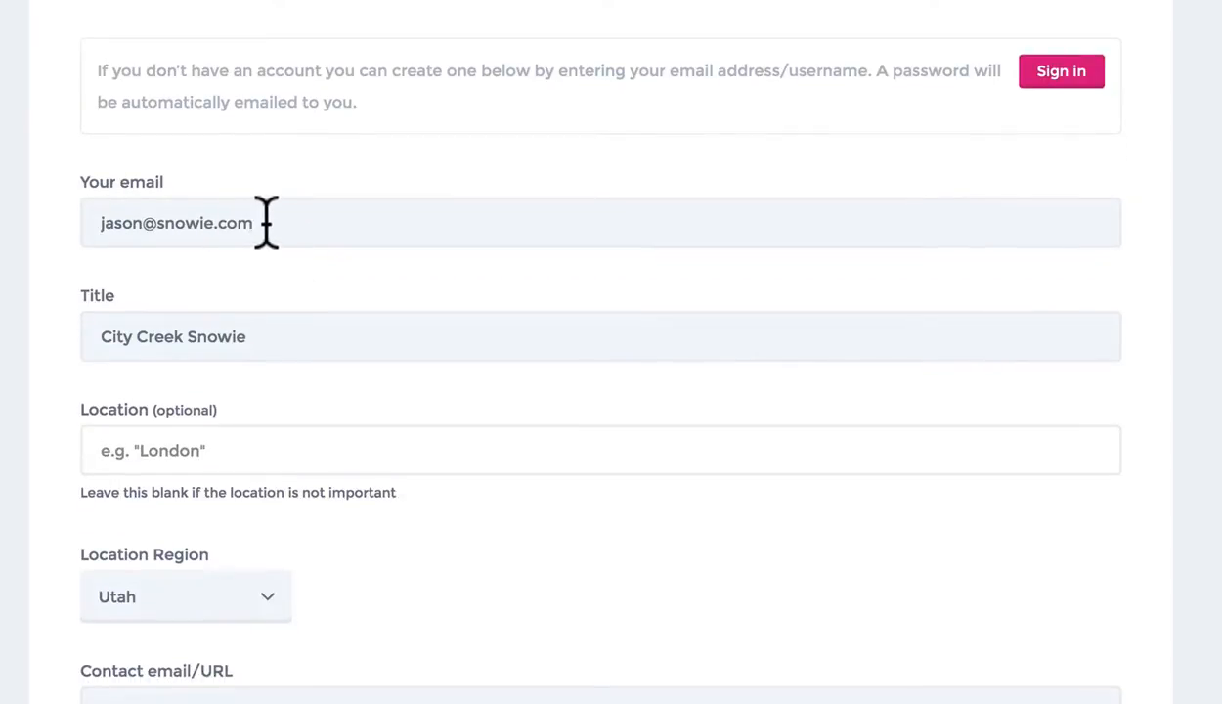
left_click_drag(265, 221, 82, 218)
left_click(61, 244)
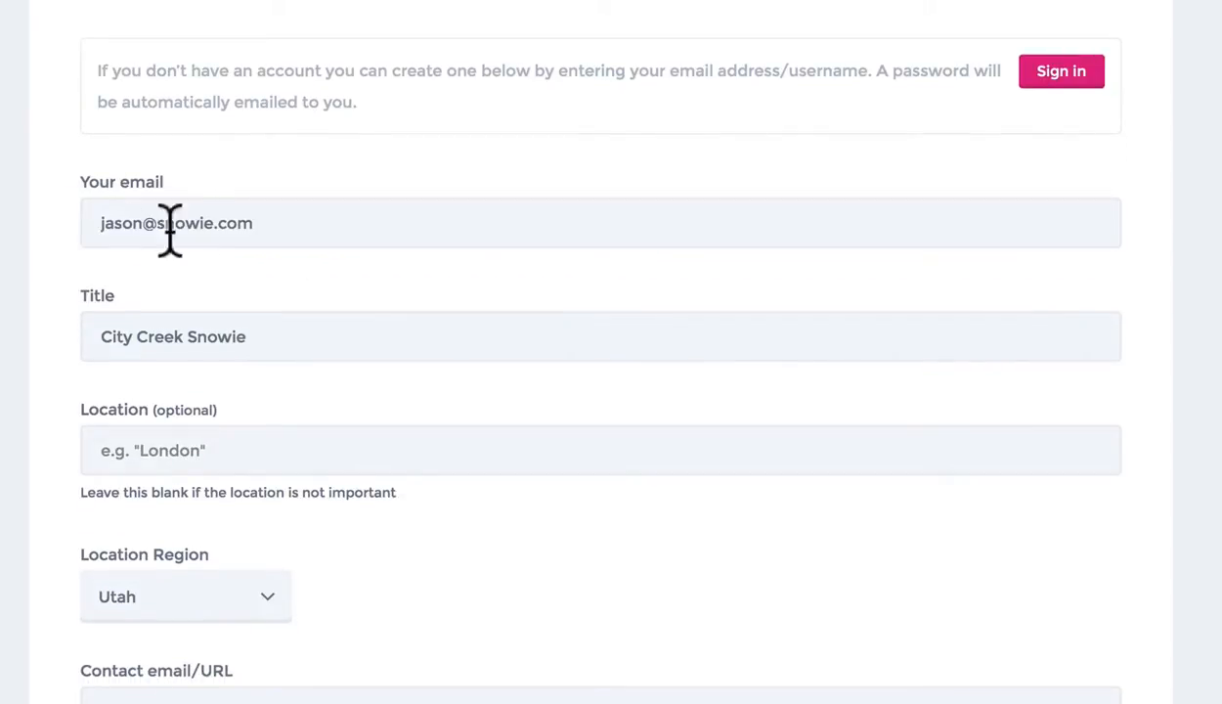
left_click_drag(265, 223, 79, 215)
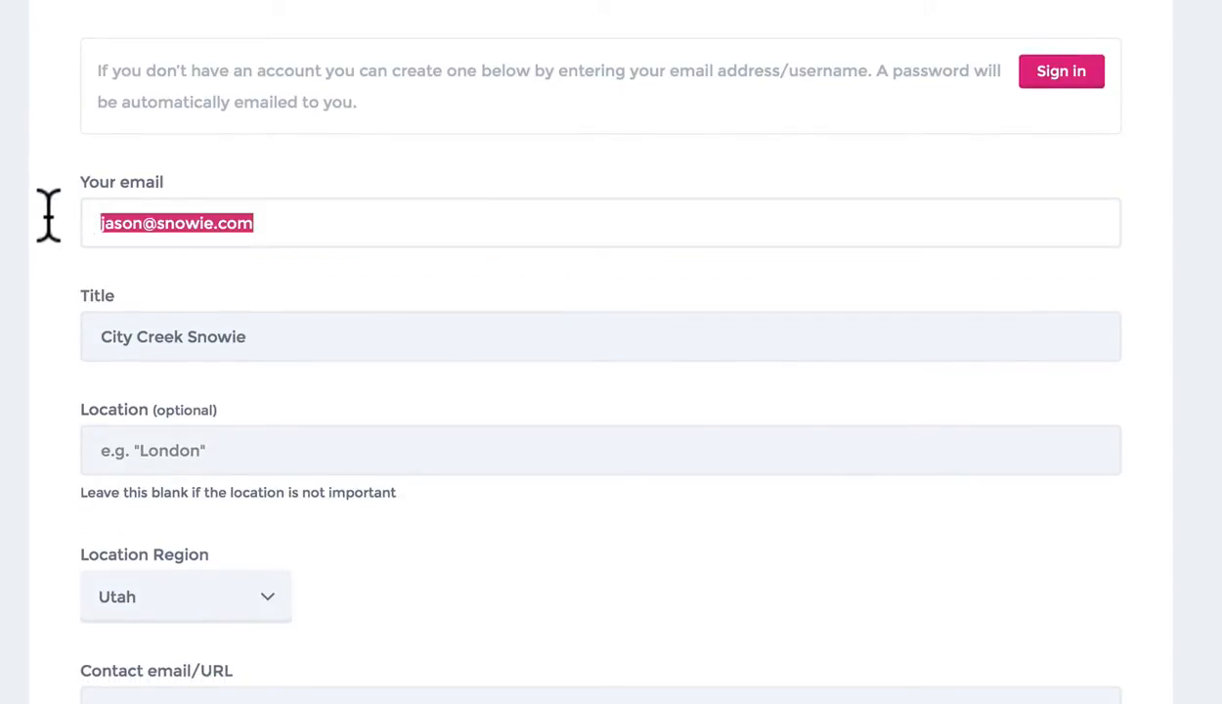
scroll(49, 229, "down", 4)
left_click(210, 389)
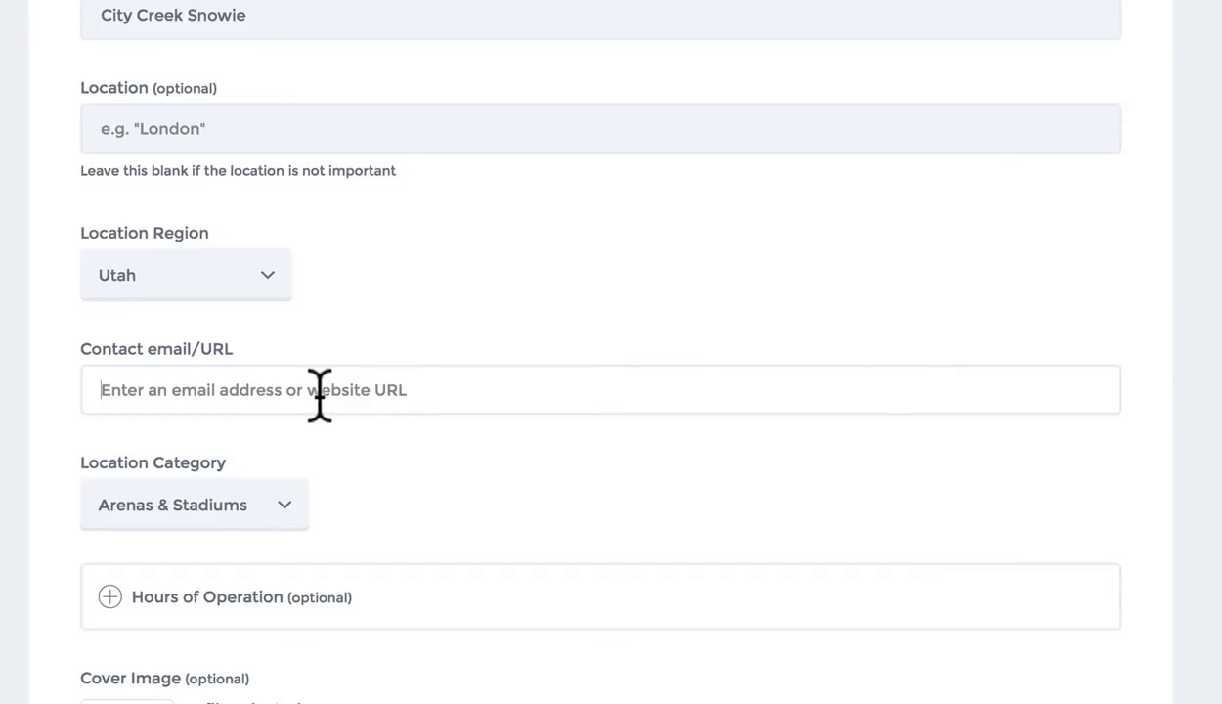
Enter the Snowie City Creek web address as the contact website
type("http://")
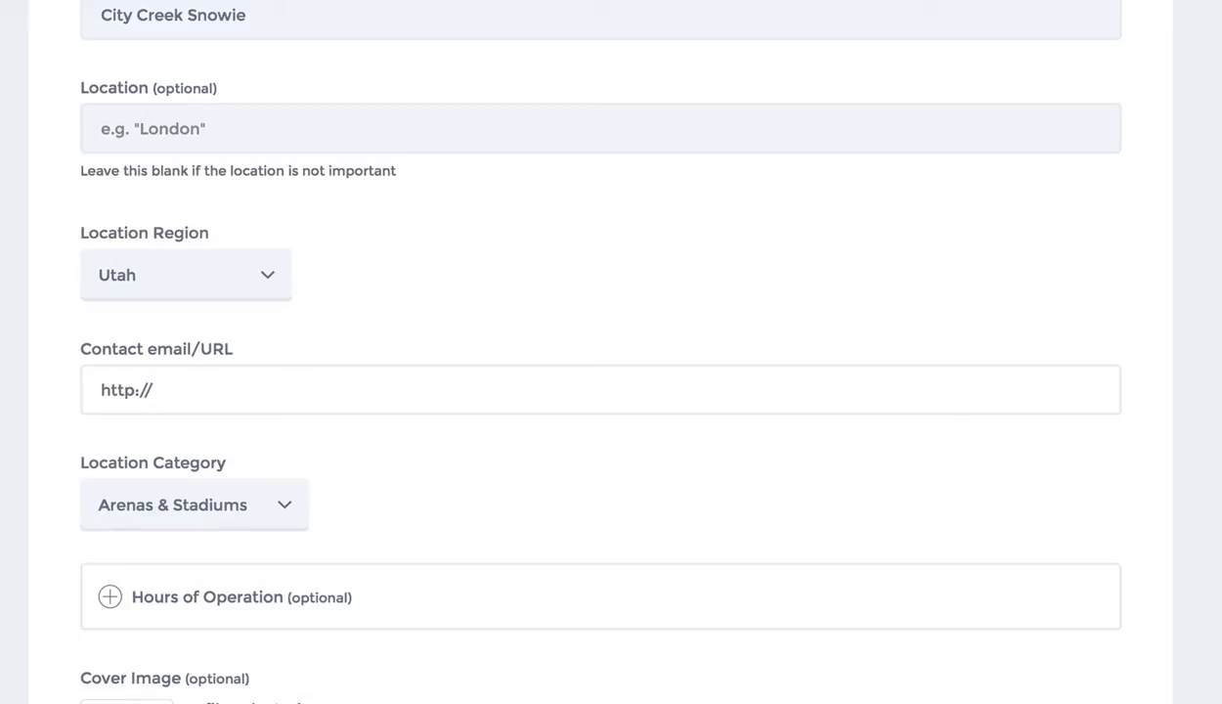
type("www.ci")
key("BackSpace")
key("BackSpace")
type("snowiecitycreek.com")
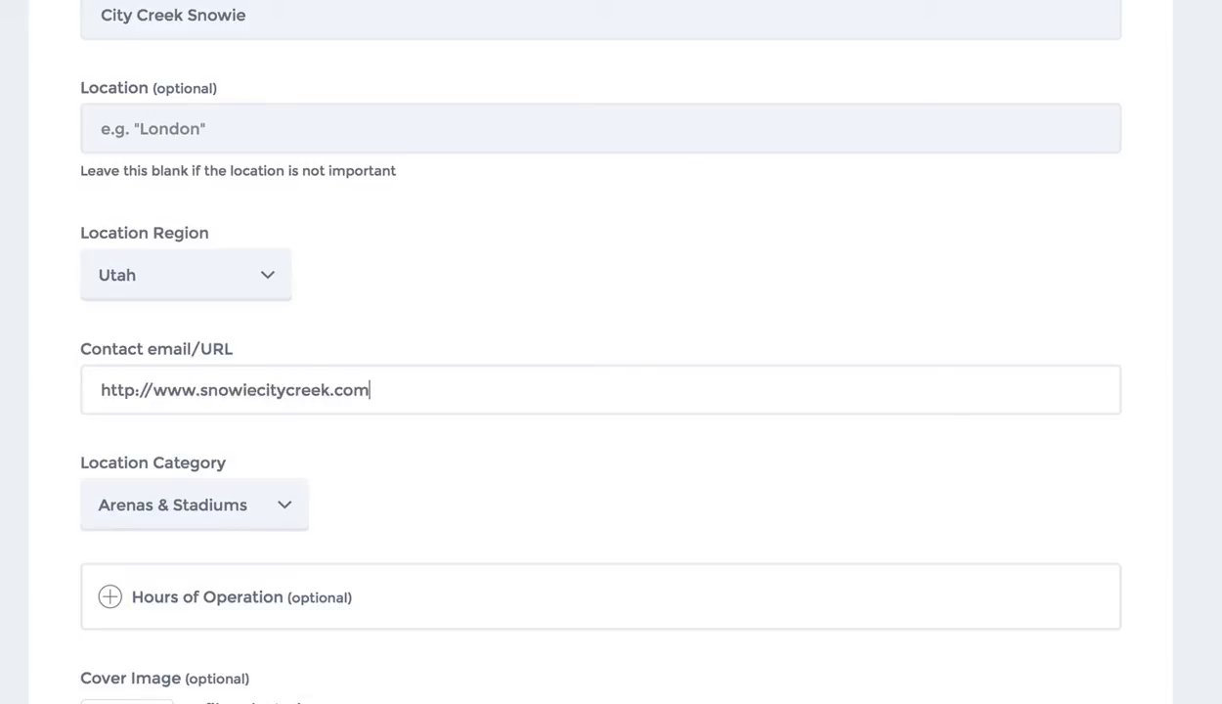
scroll(423, 423, "down", 5)
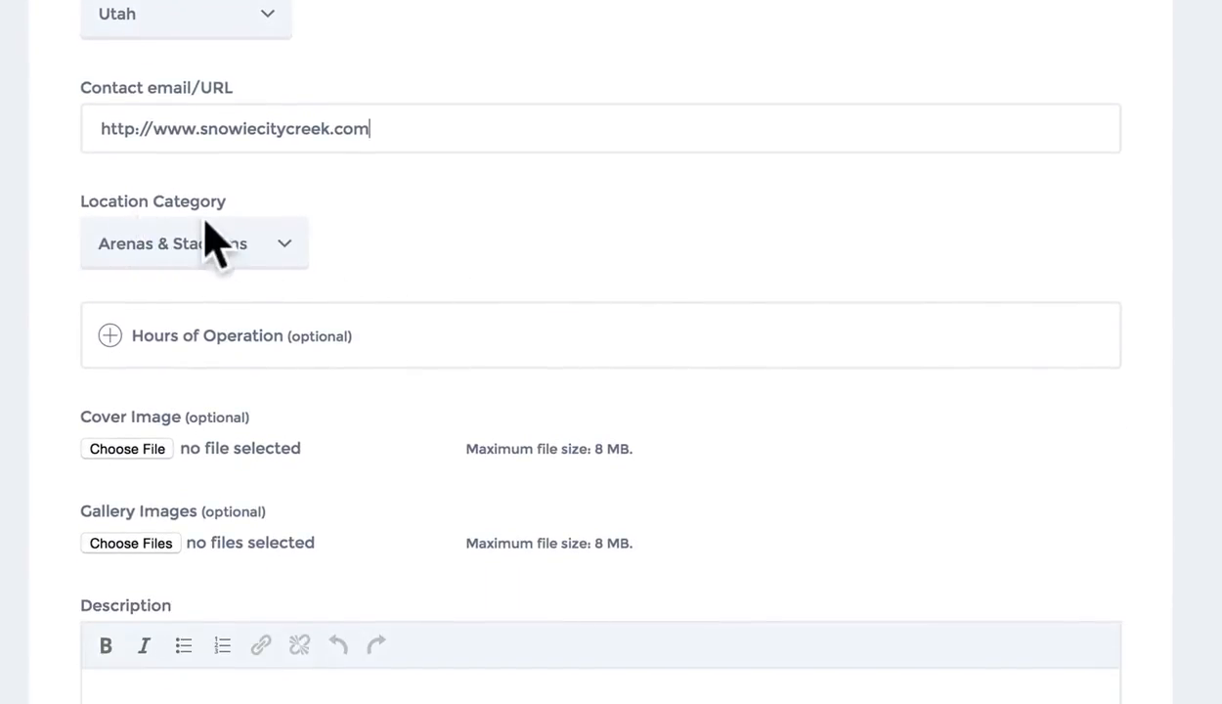
Set the Location Category to Stationary Locations instead of Arenas & Stadiums
left_click(283, 256)
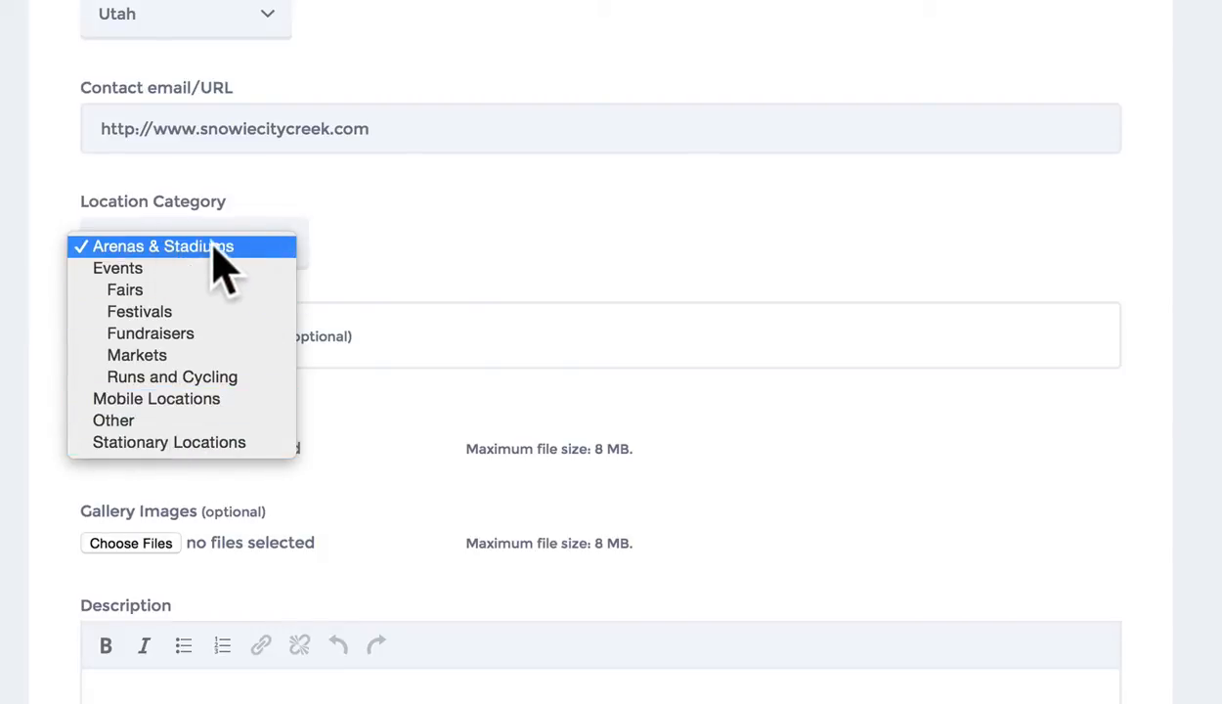
left_click(203, 451)
left_click(280, 253)
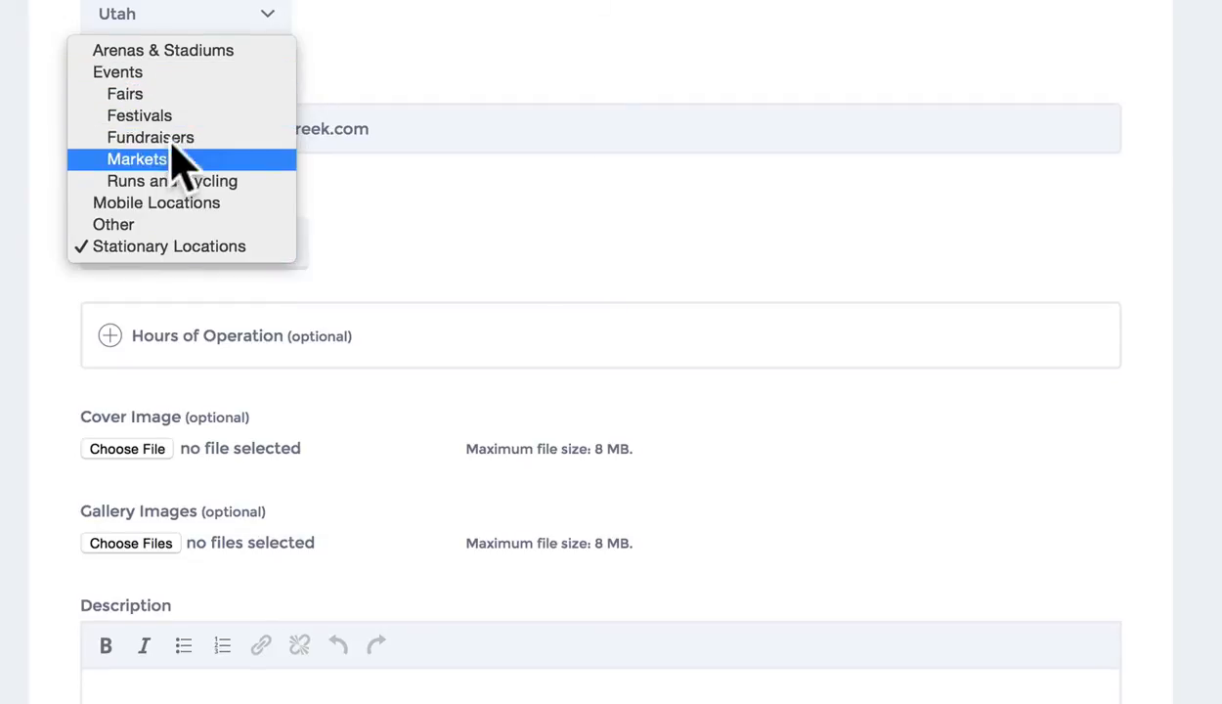
left_click(183, 248)
scroll(264, 362, "down", 3)
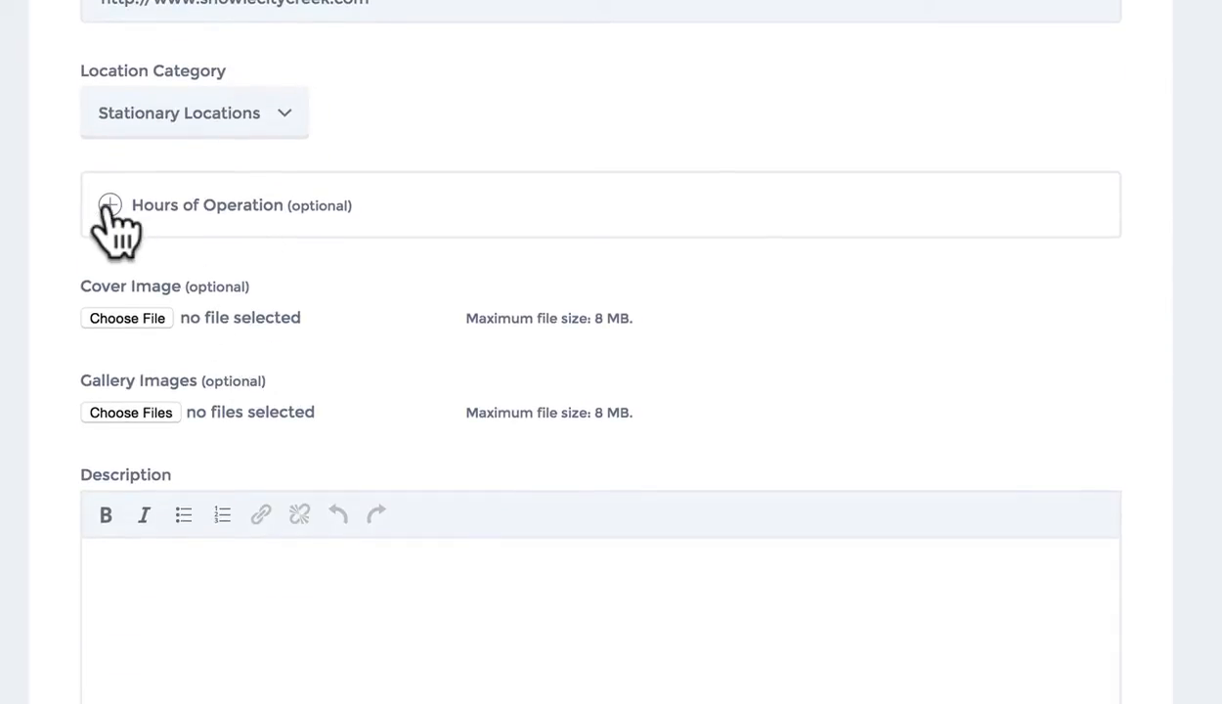
Expand Hours of Operation and set Sunday's opening and closing to Closed
left_click(109, 207)
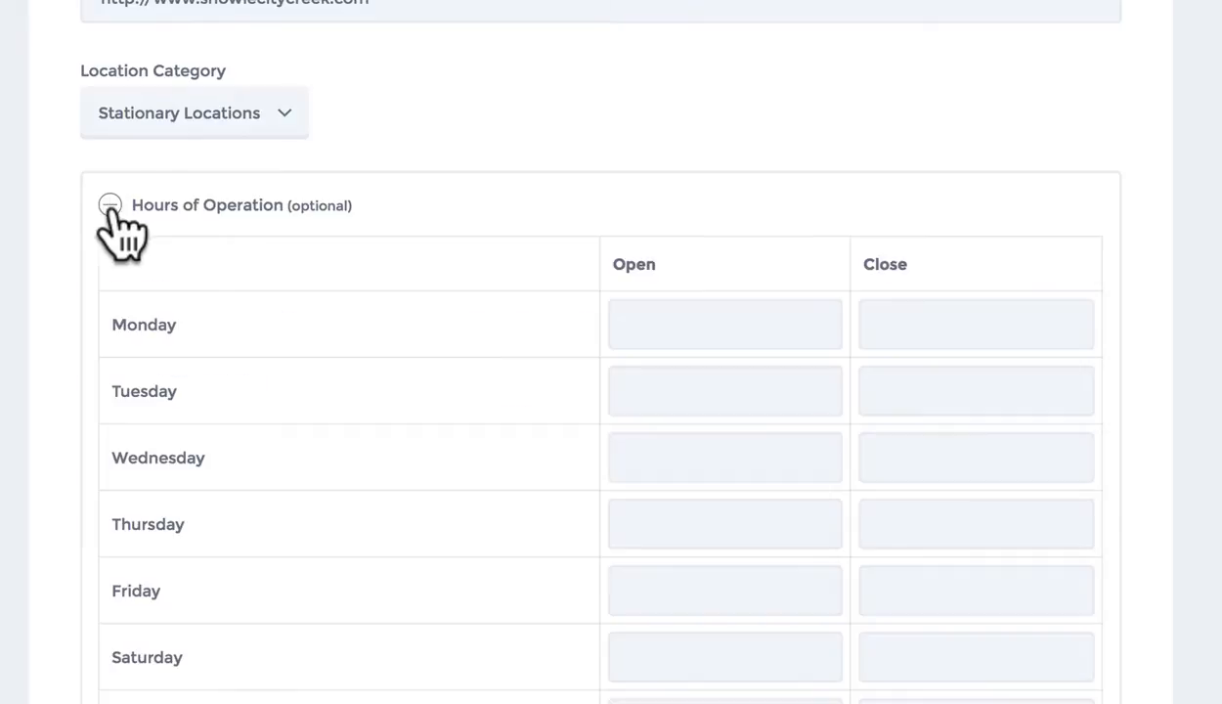
scroll(356, 364, "down", 2)
scroll(357, 364, "down", 1)
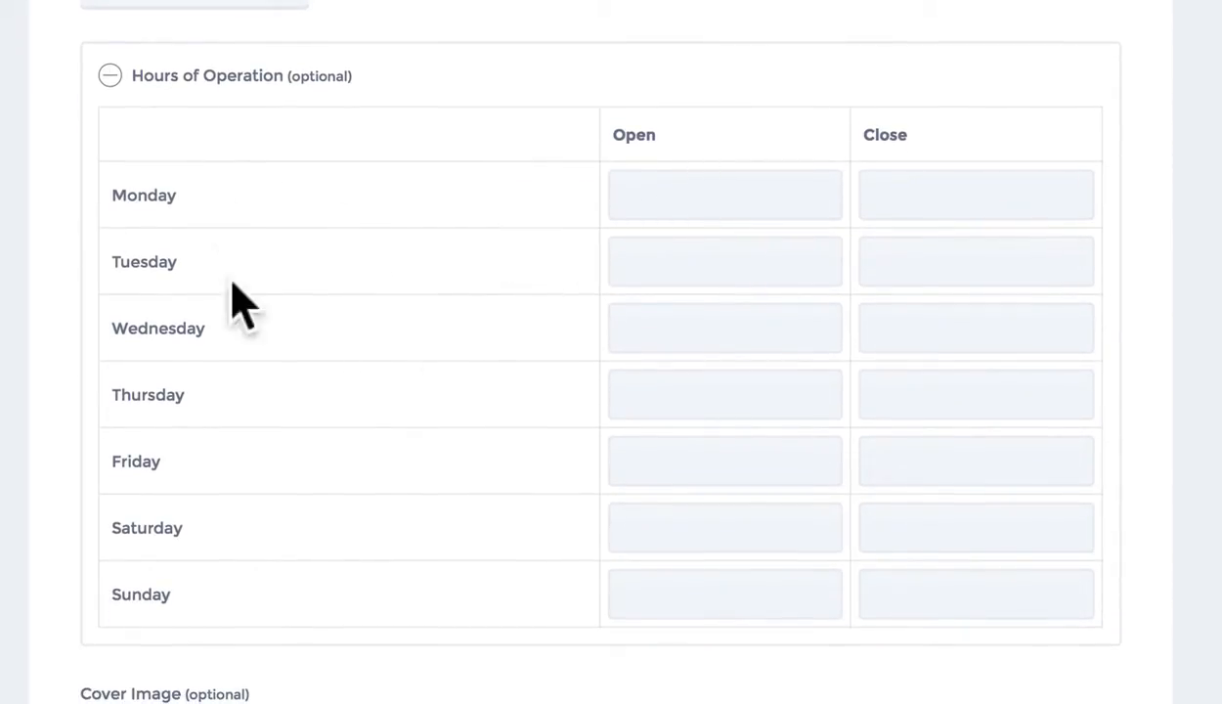
left_click(657, 195)
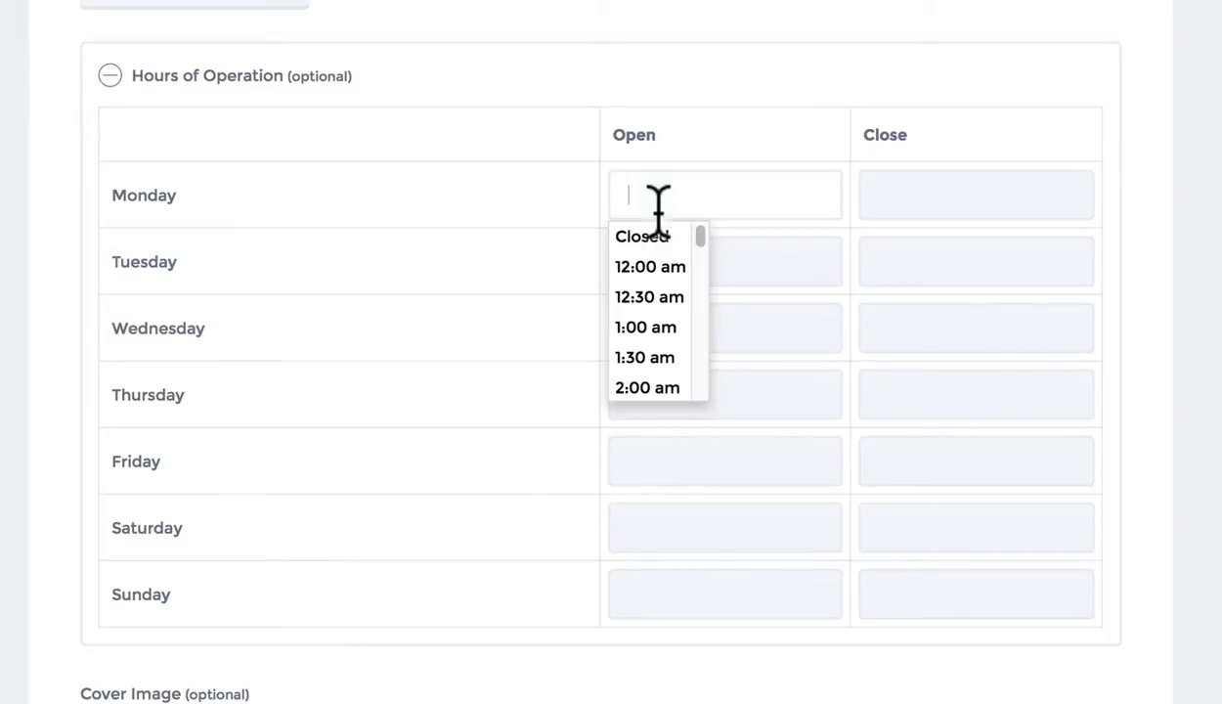
scroll(661, 305, "down", 1)
scroll(659, 313, "up", 1)
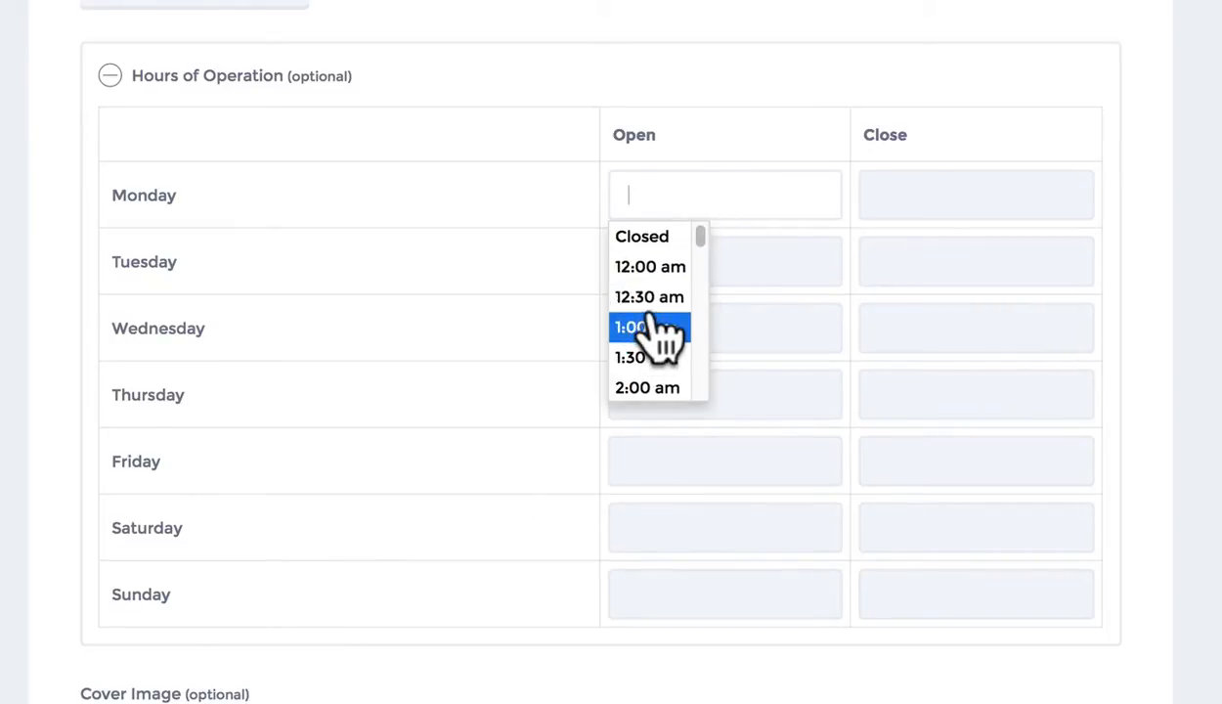
left_click(715, 591)
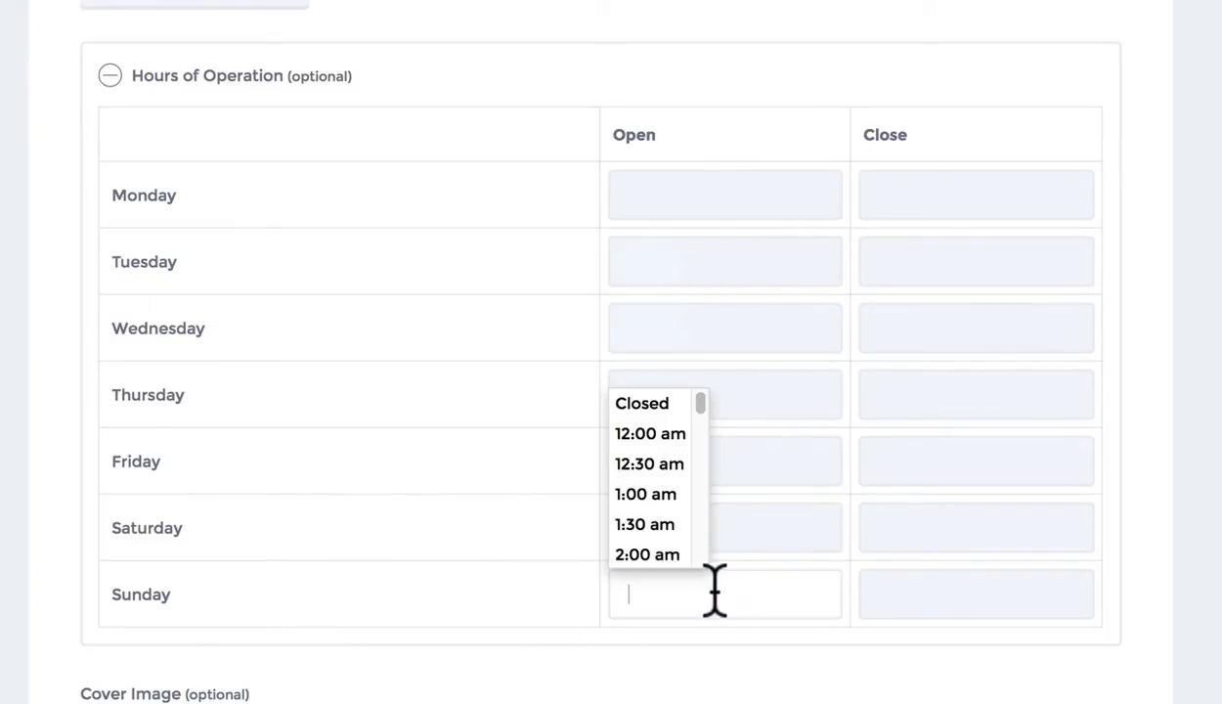
left_click(649, 403)
left_click(938, 591)
left_click(916, 405)
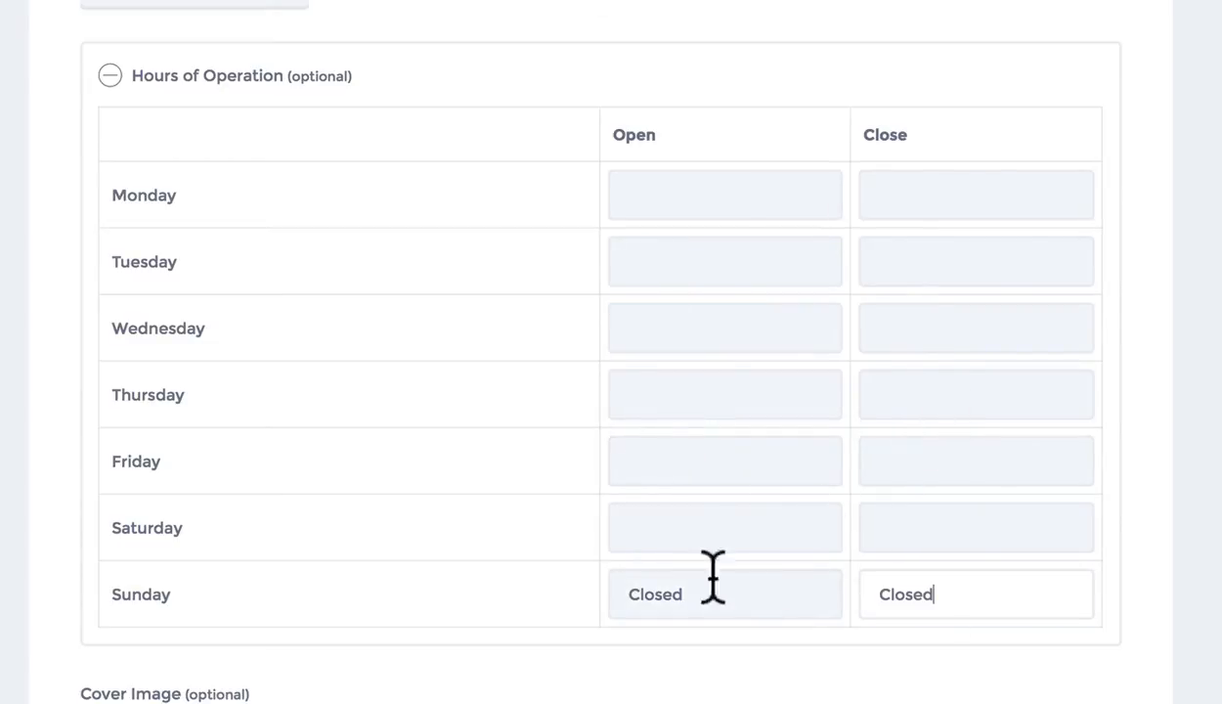
Set Monday's hours to open 10:00 am and close 5:00 pm
left_click(673, 527)
scroll(667, 638, "down", 1)
scroll(665, 640, "down", 10)
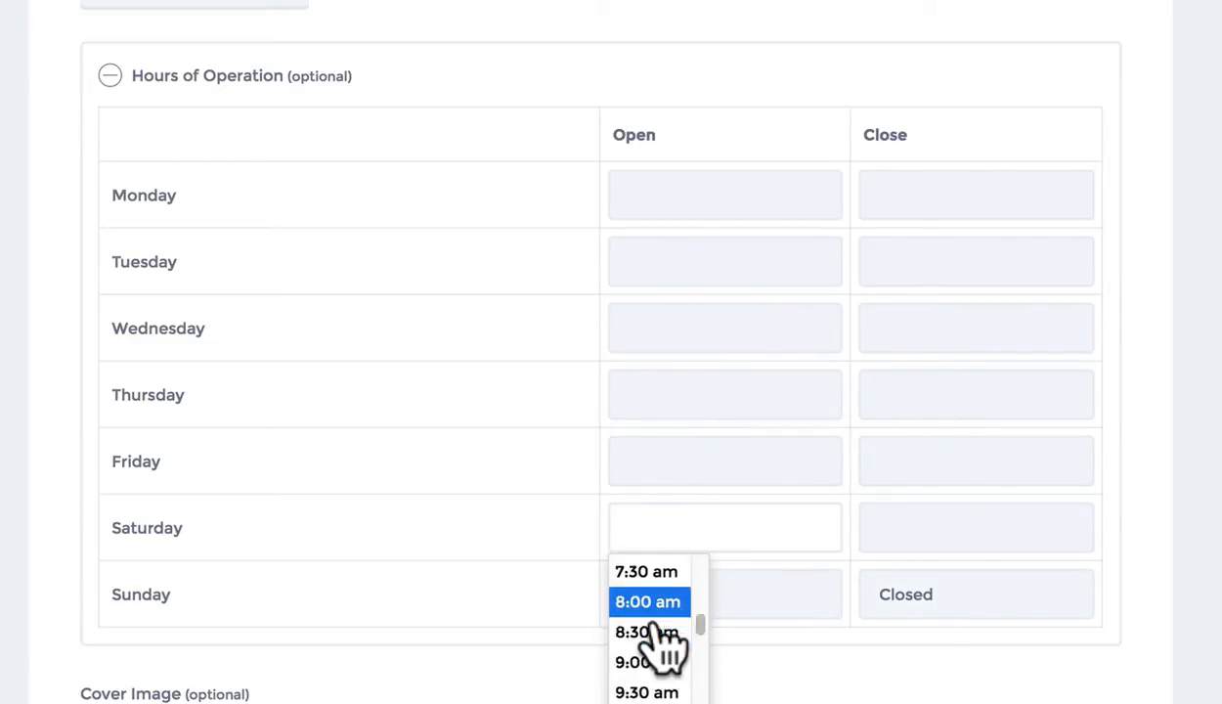
scroll(668, 645, "up", 10)
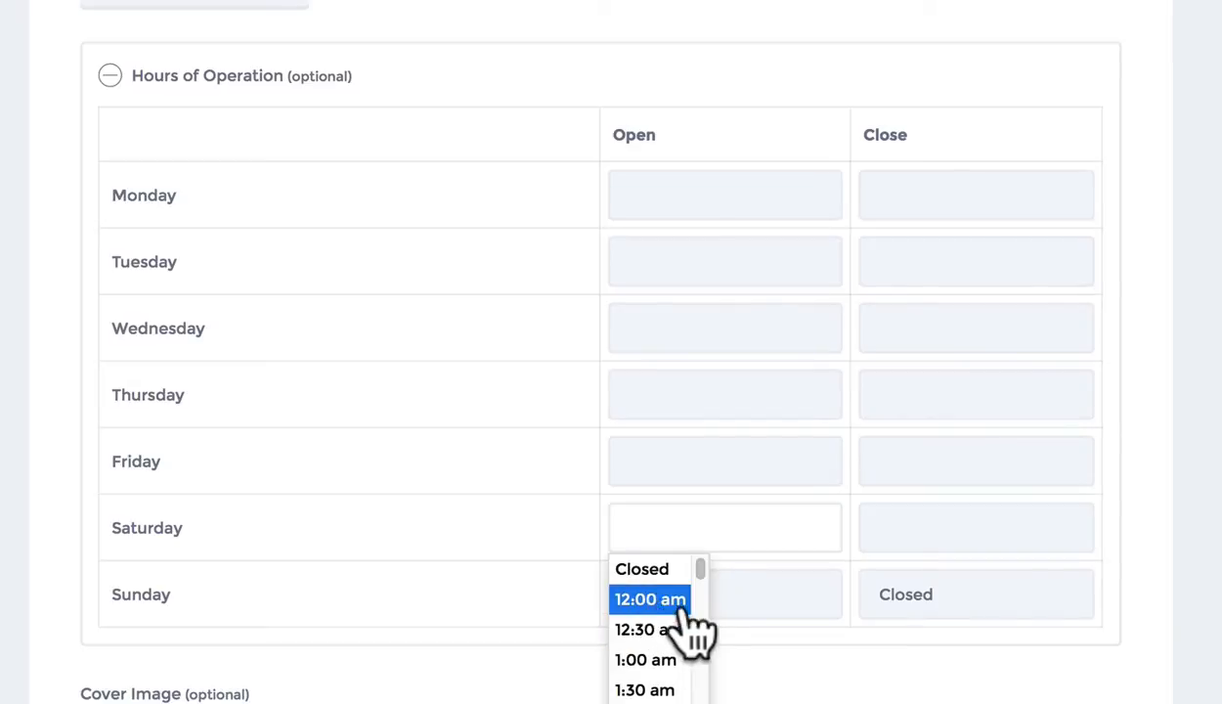
scroll(669, 674, "down", 2)
left_click(708, 188)
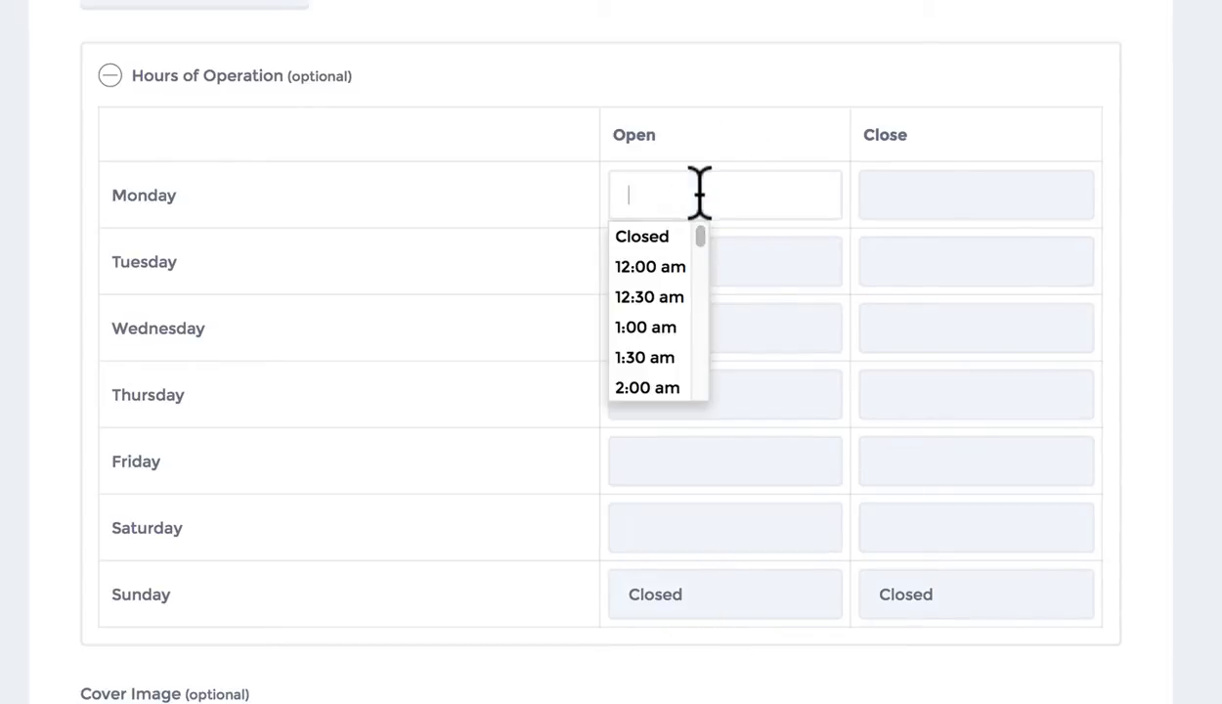
scroll(672, 323, "down", 3)
scroll(670, 332, "down", 4)
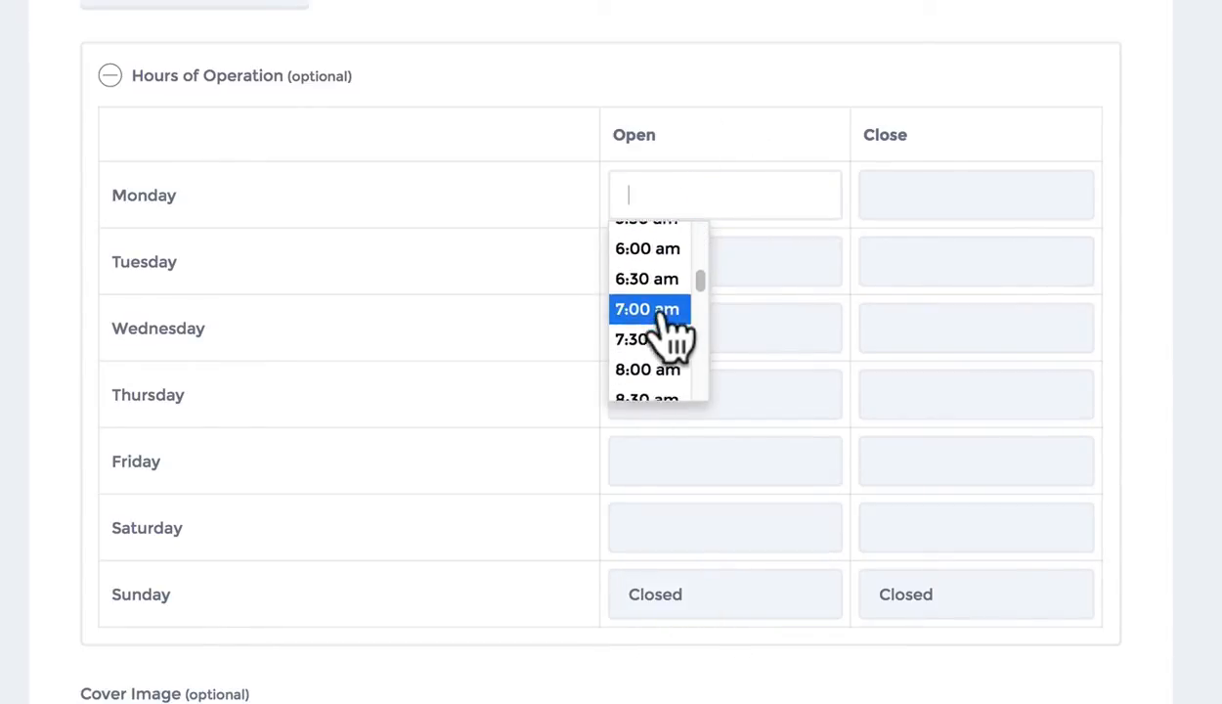
scroll(671, 332, "up", 1)
left_click(670, 322)
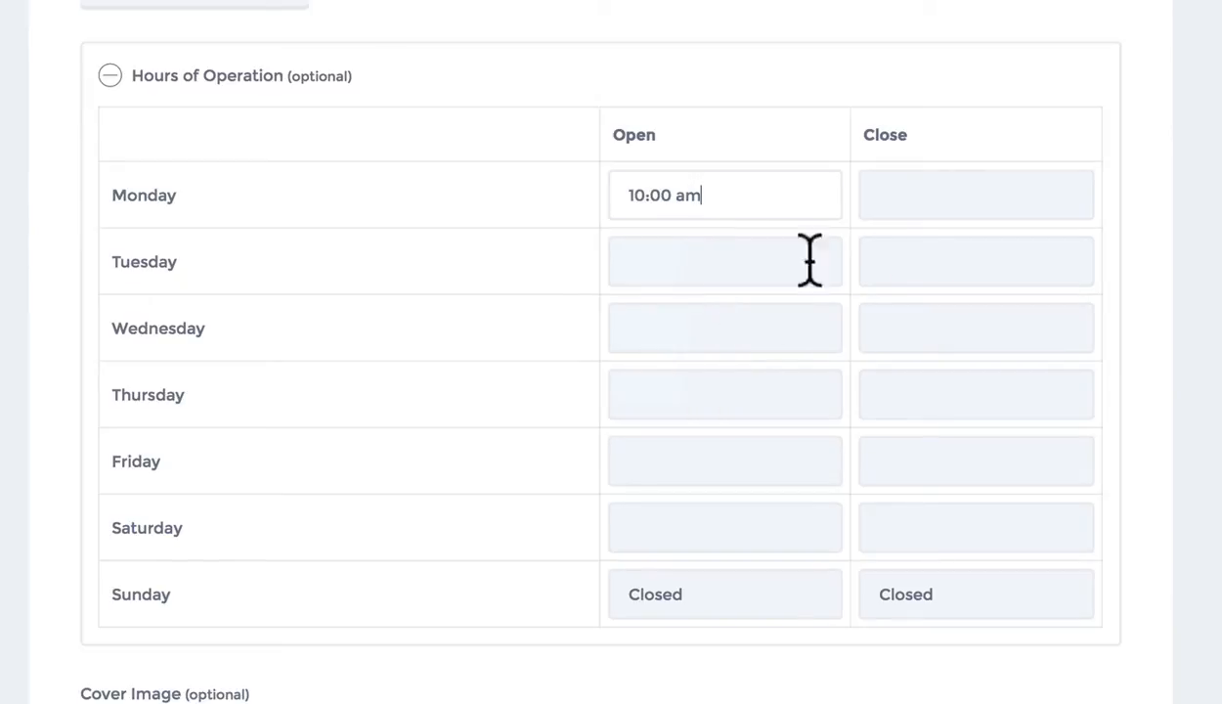
left_click(924, 197)
scroll(897, 308, "down", 4)
scroll(924, 322, "down", 8)
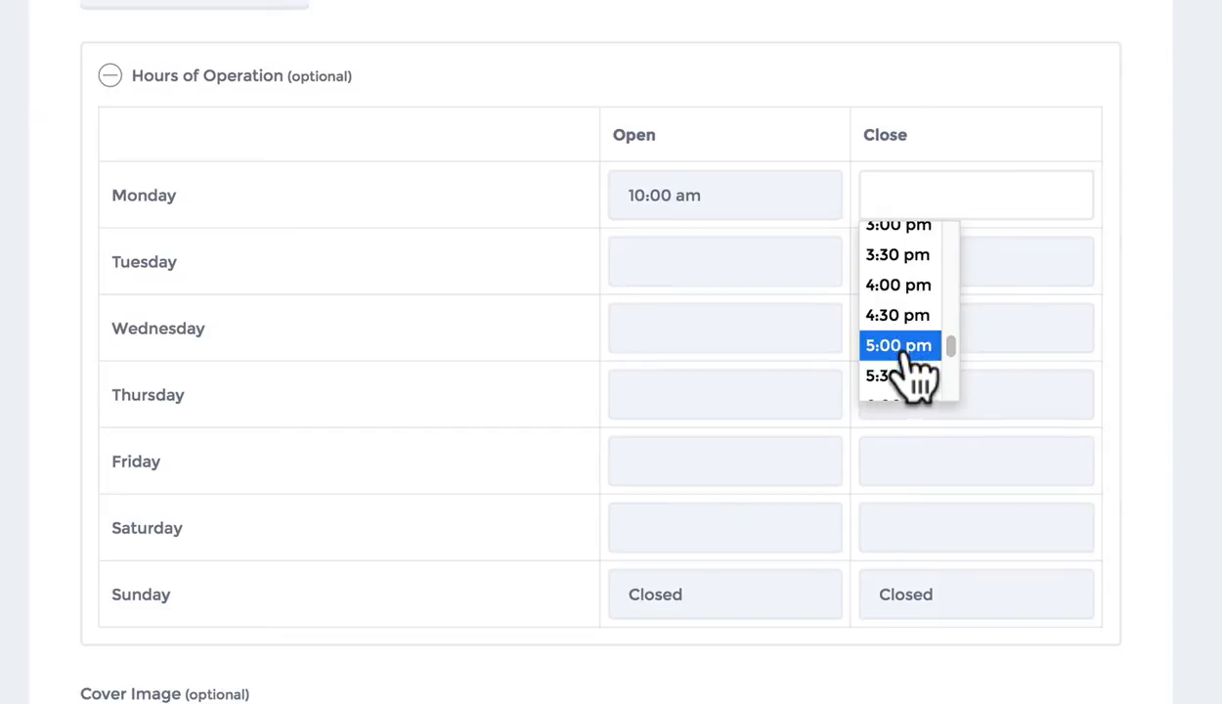
left_click(903, 347)
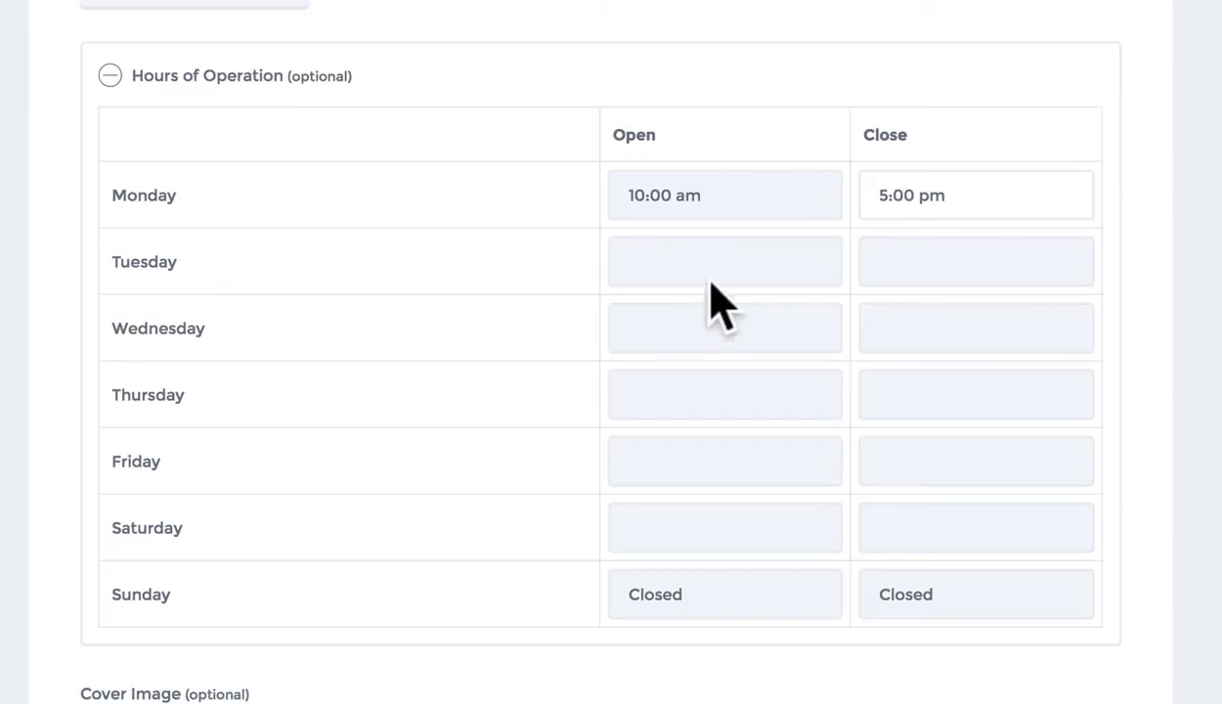
Change Monday's opening and closing to Closed and collapse the hours table
left_click(662, 201)
scroll(672, 269, "up", 7)
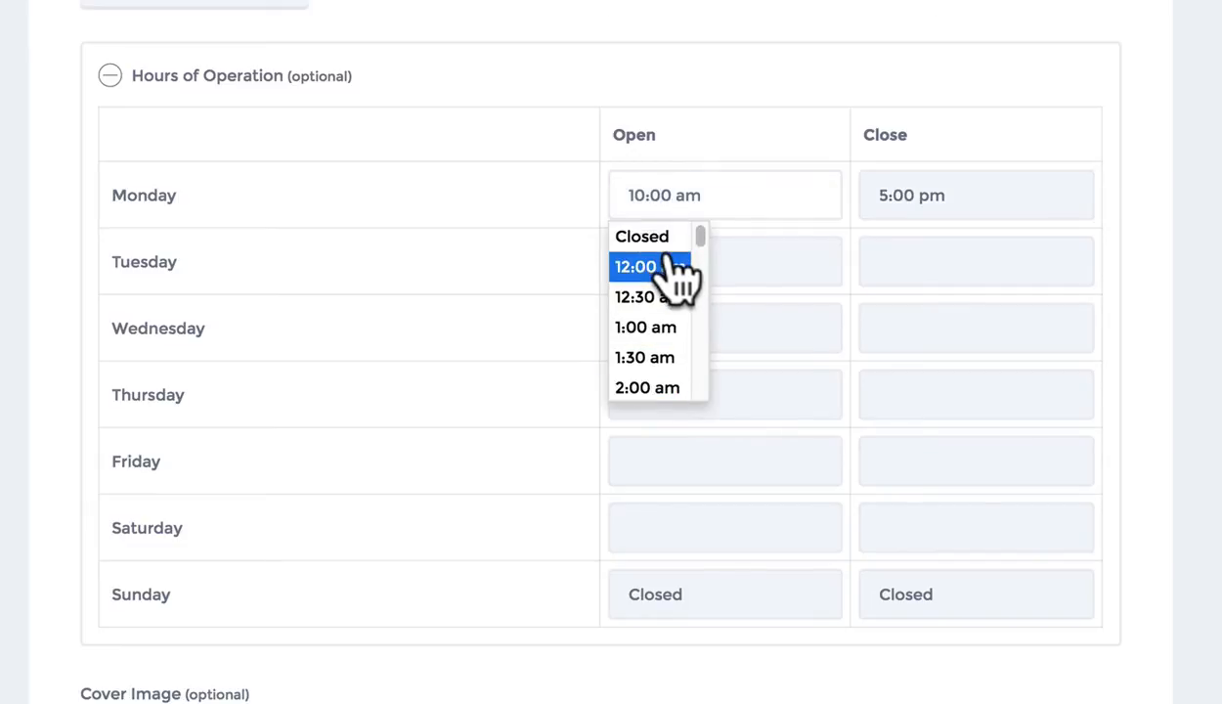
left_click(653, 237)
left_click(932, 194)
scroll(909, 294, "up", 10)
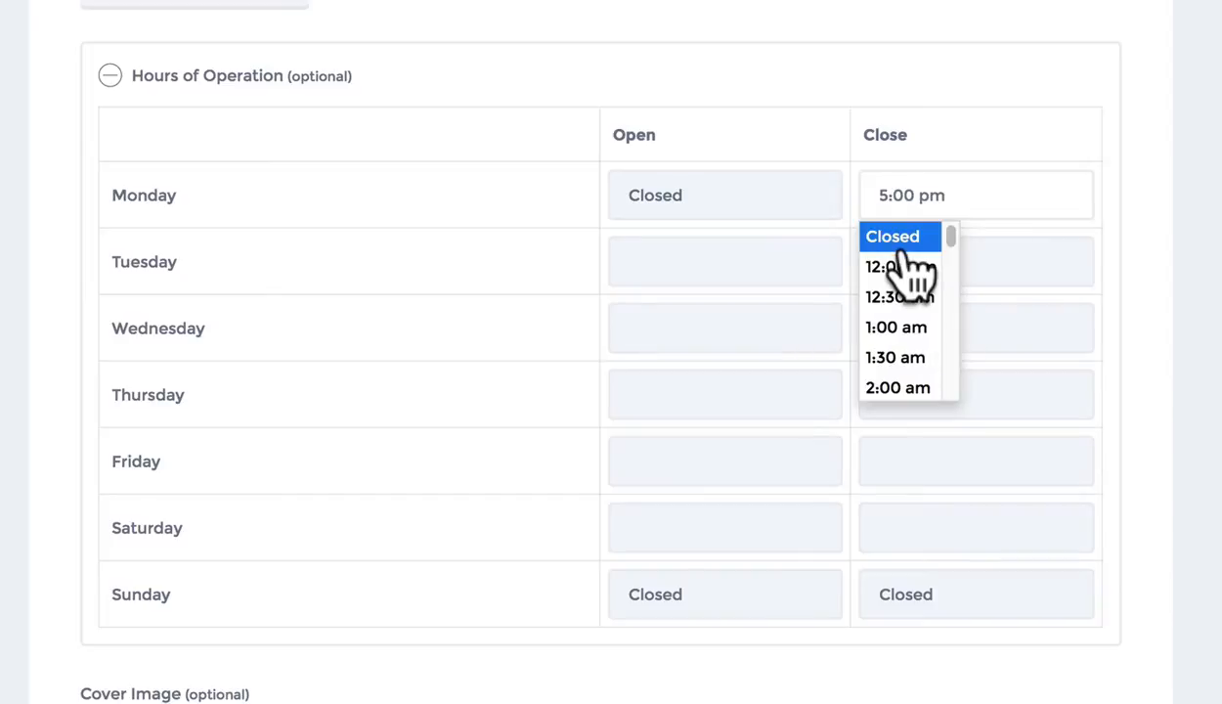
left_click(899, 244)
scroll(900, 259, "up", 1)
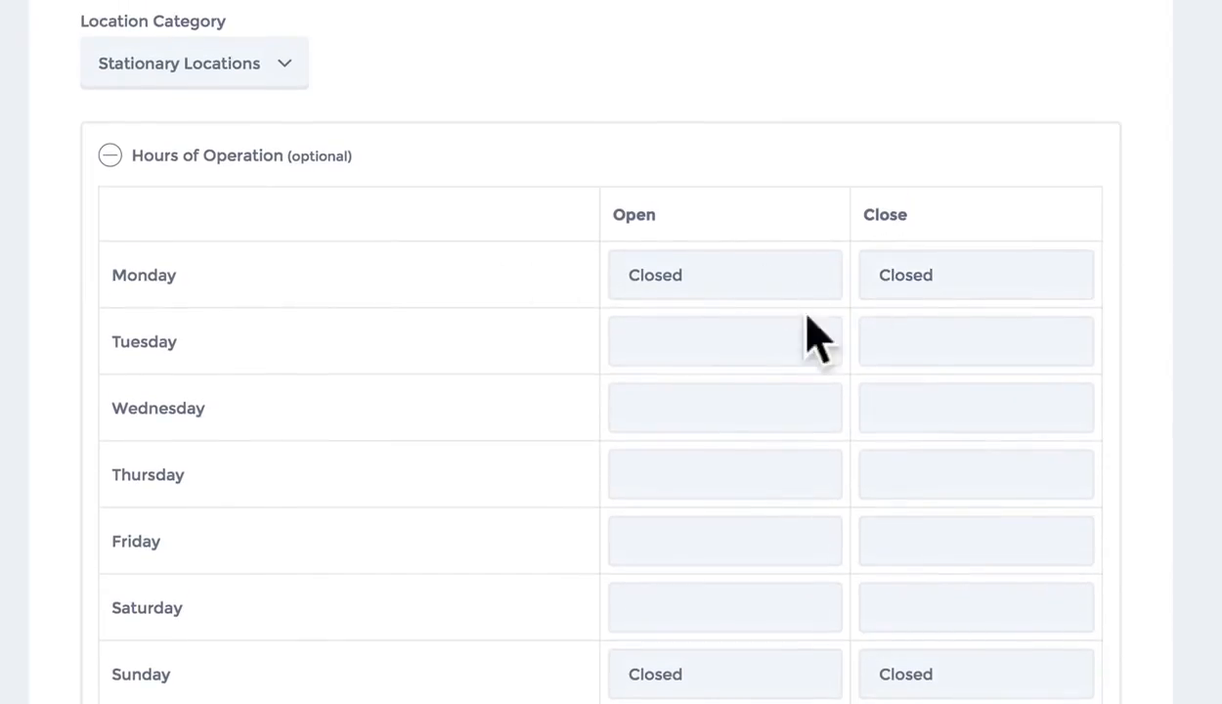
scroll(824, 318, "down", 1)
scroll(845, 420, "up", 1)
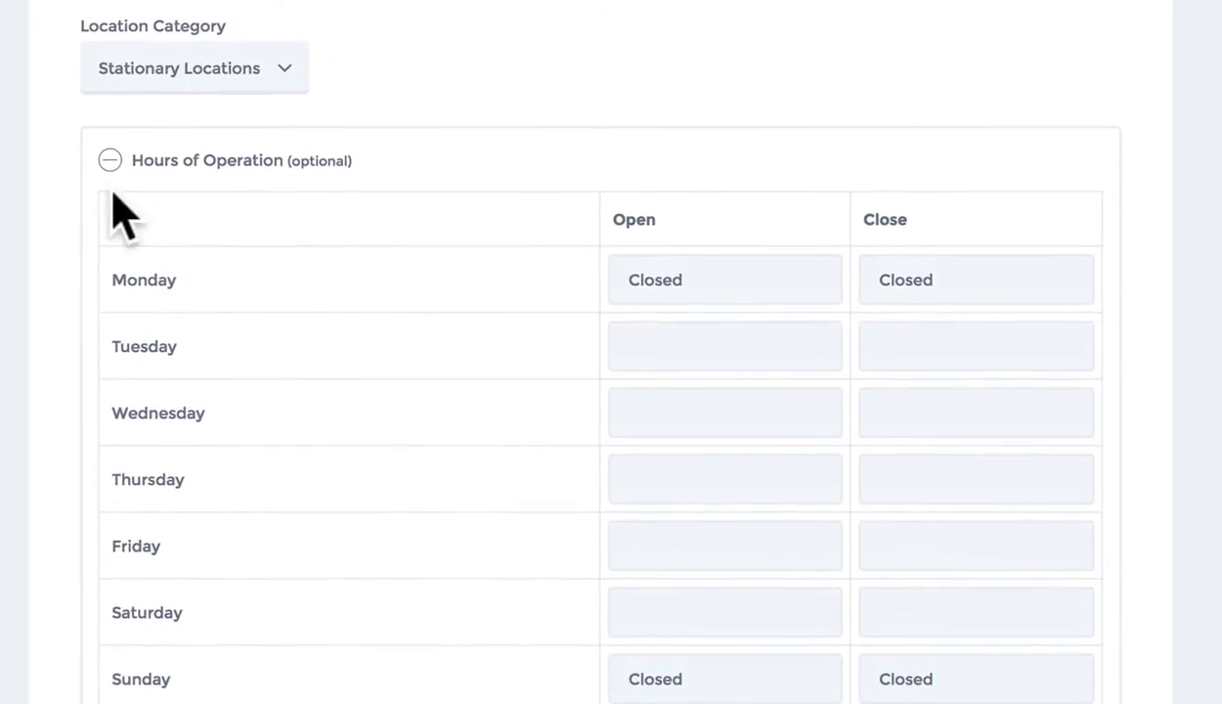
scroll(606, 323, "down", 1)
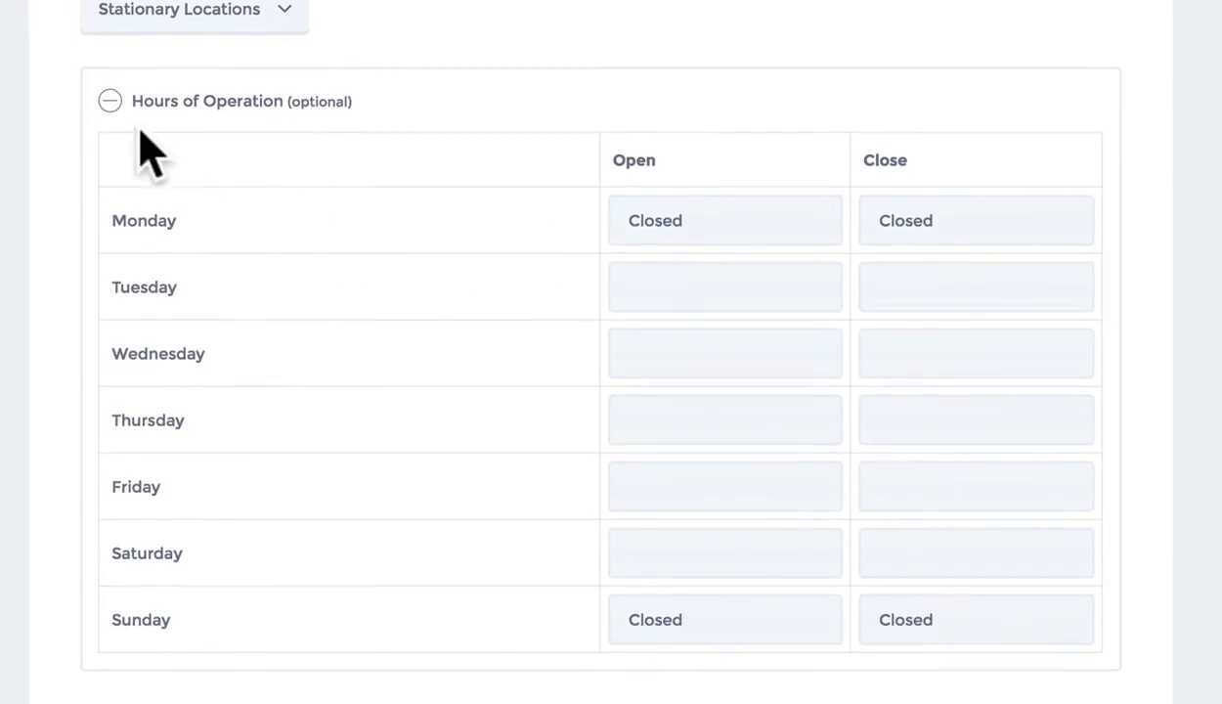
left_click(109, 100)
Upload Snowie Bldg Pic 2.jpg as the listing's cover image
scroll(29, 244, "down", 2)
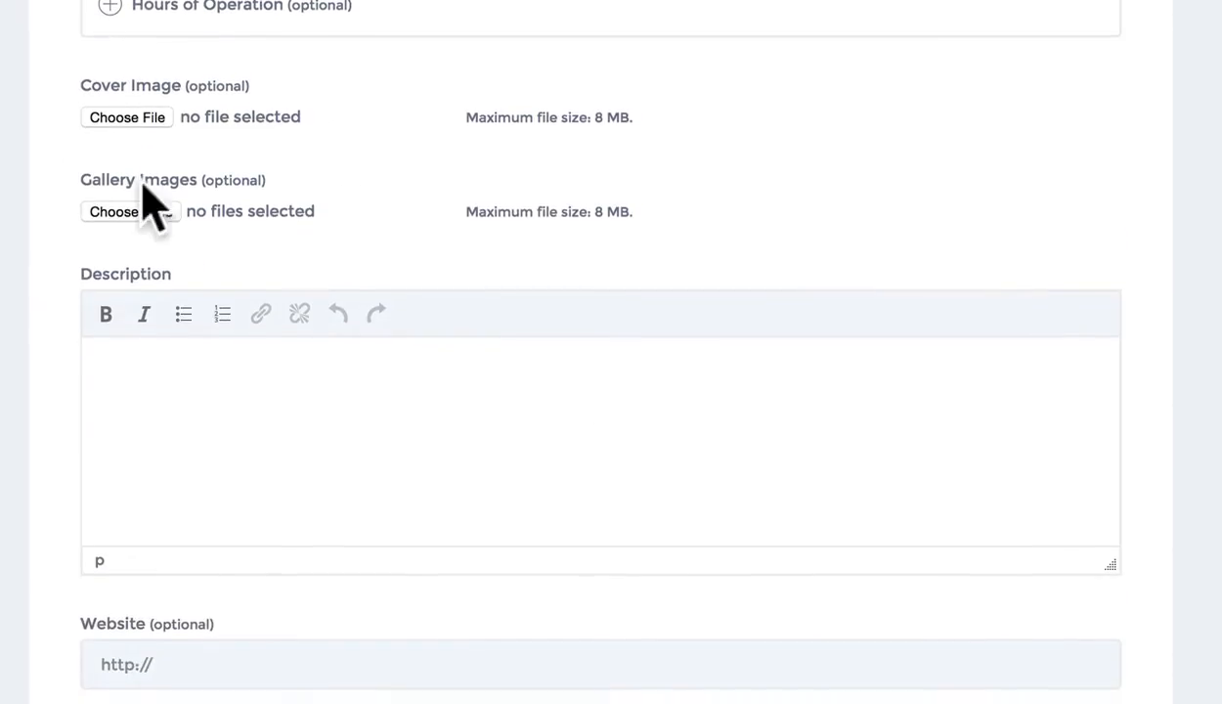
scroll(147, 171, "up", 1)
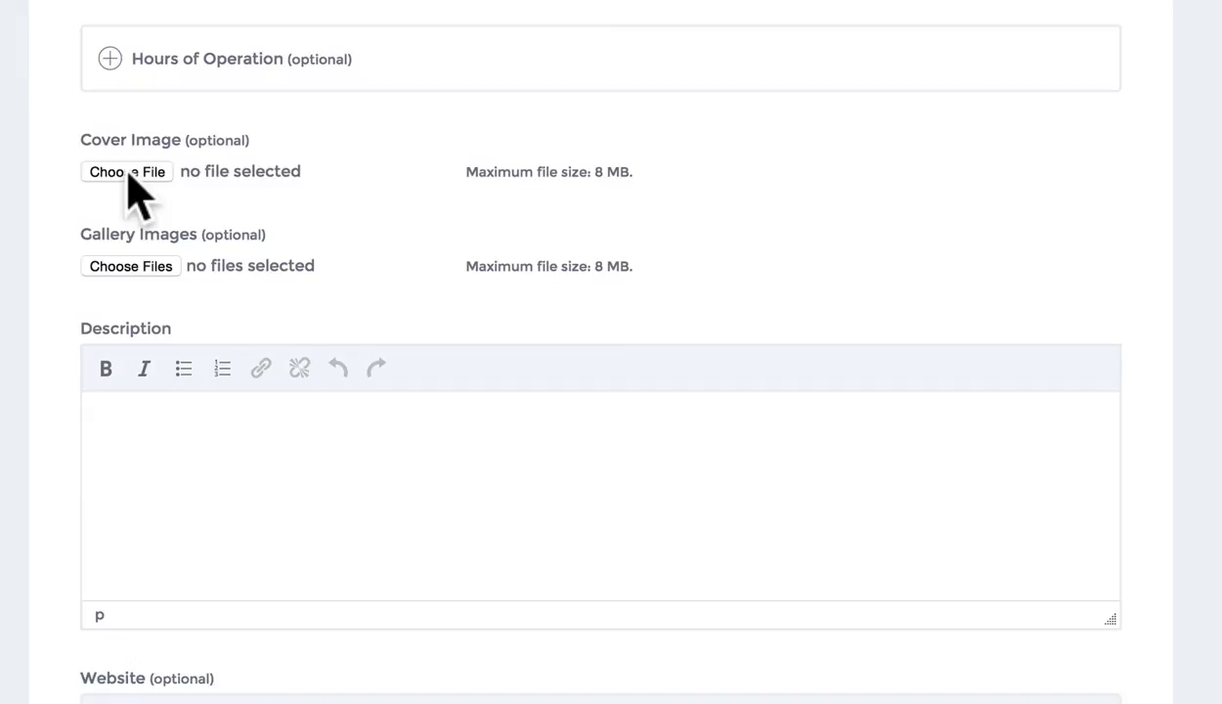
left_click(128, 177)
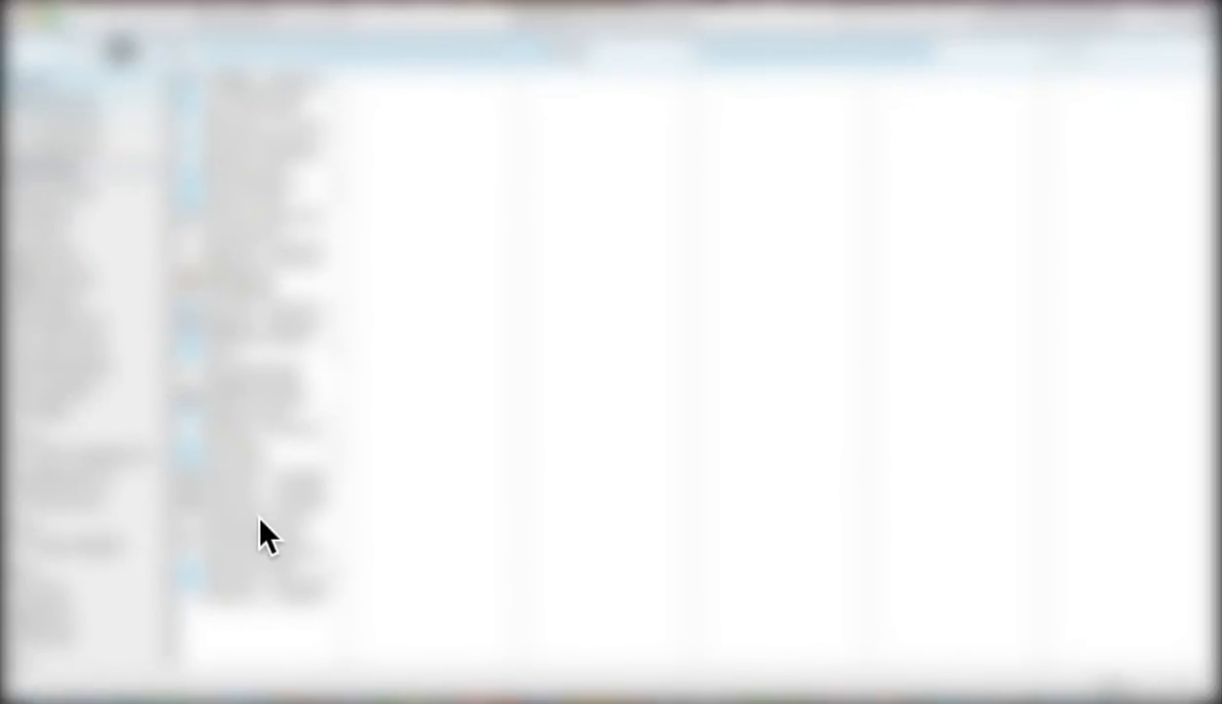
left_click(74, 264)
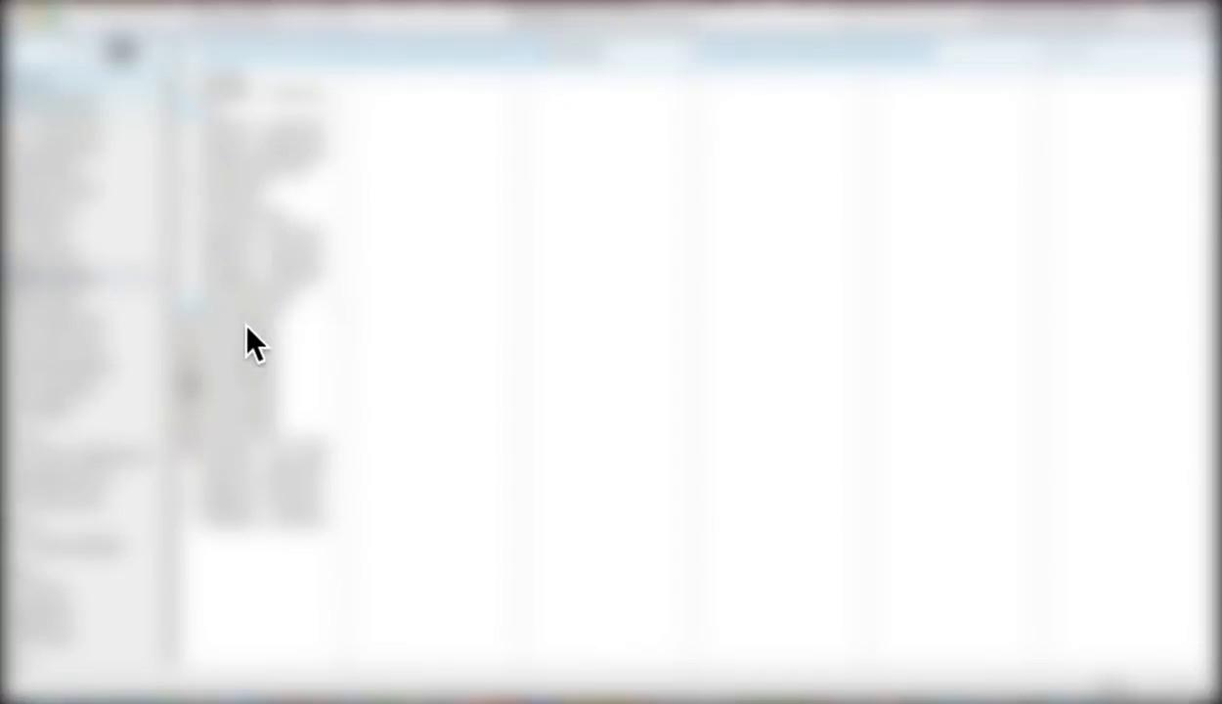
left_click(274, 306)
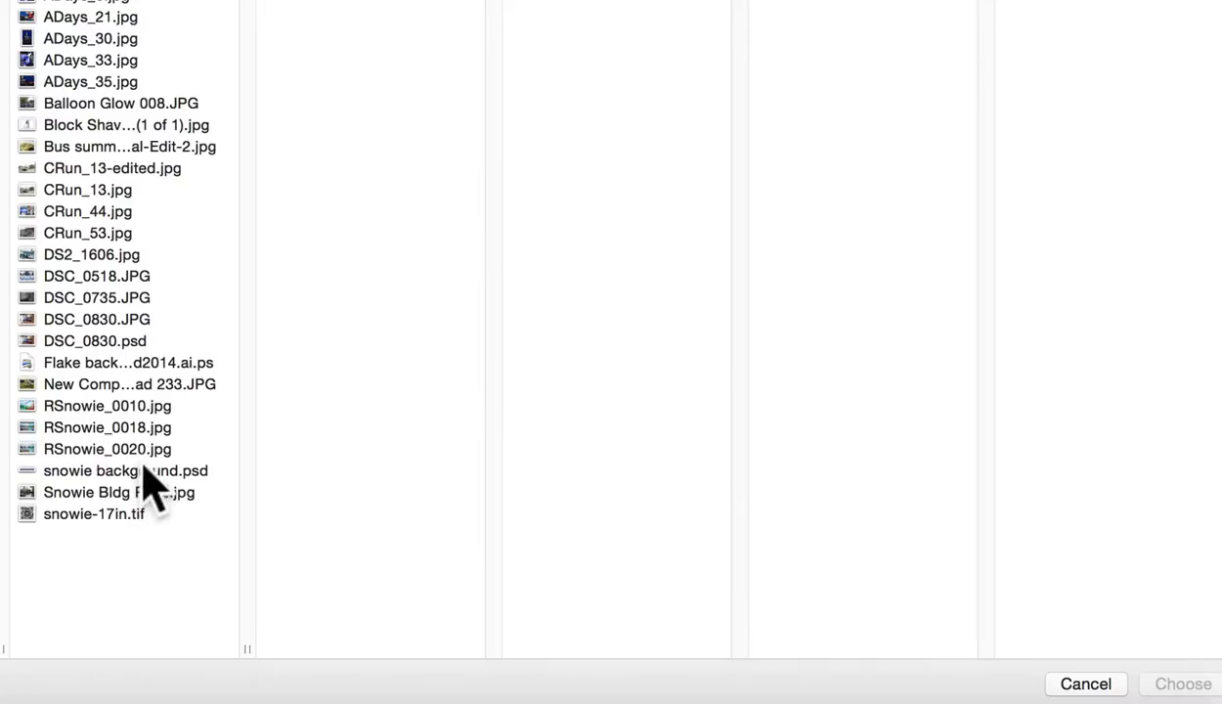
left_click(440, 541)
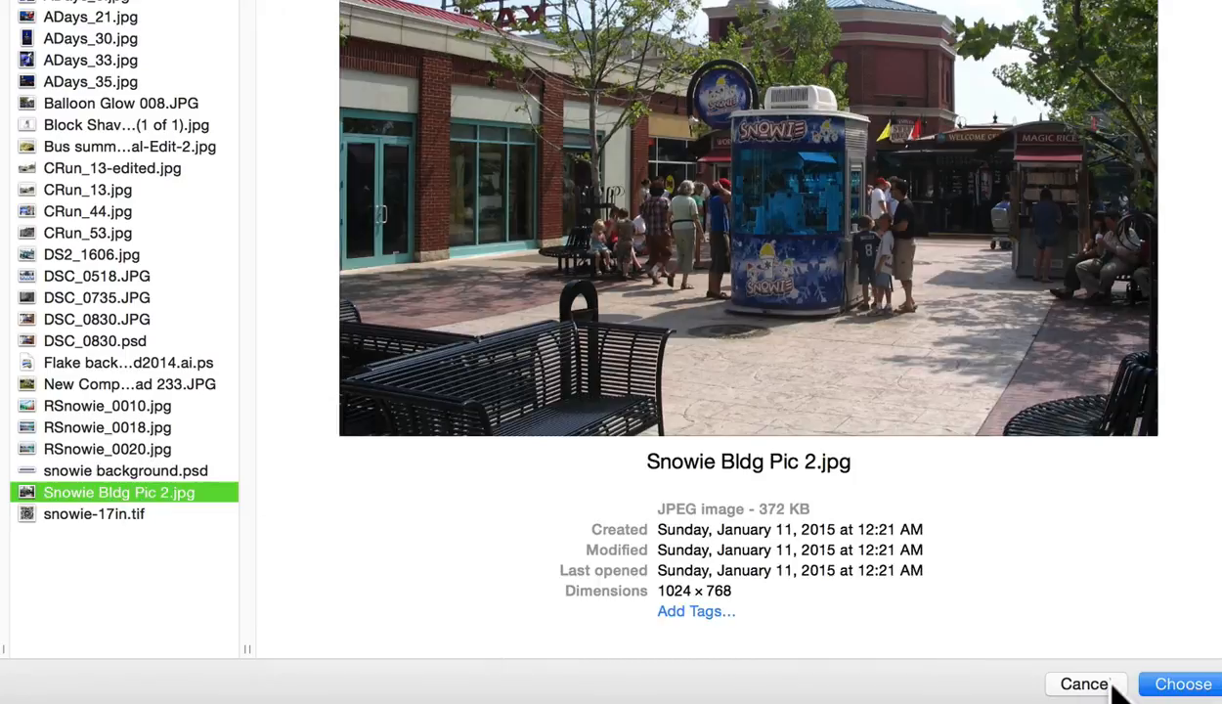
left_click(1185, 683)
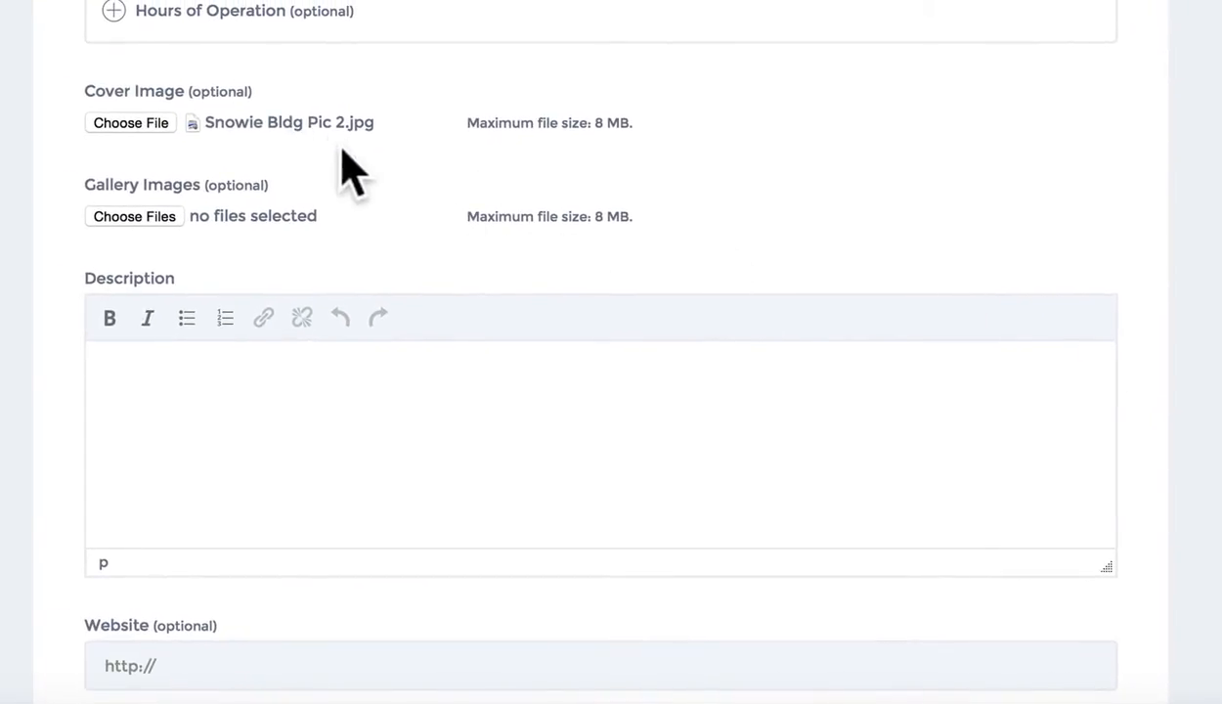
Add DSC_0518.JPG, CRun_44.jpg and RSnowie_0018.jpg as gallery images
left_click(144, 220)
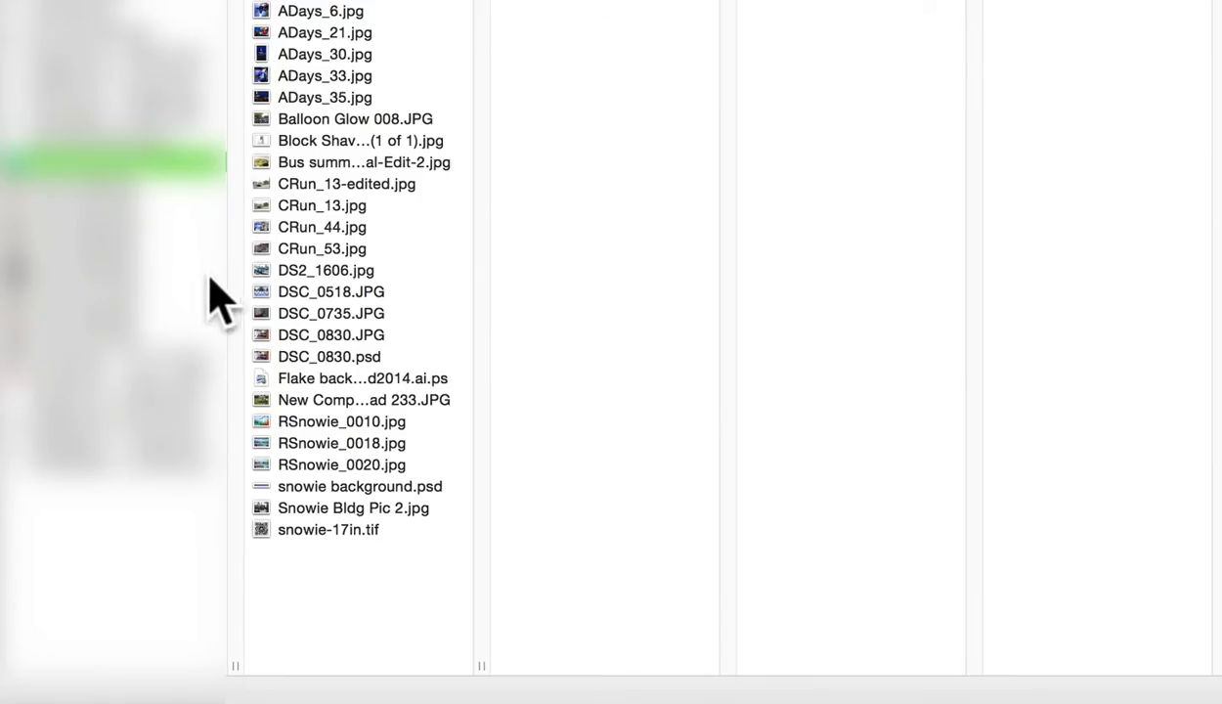
left_click(370, 272)
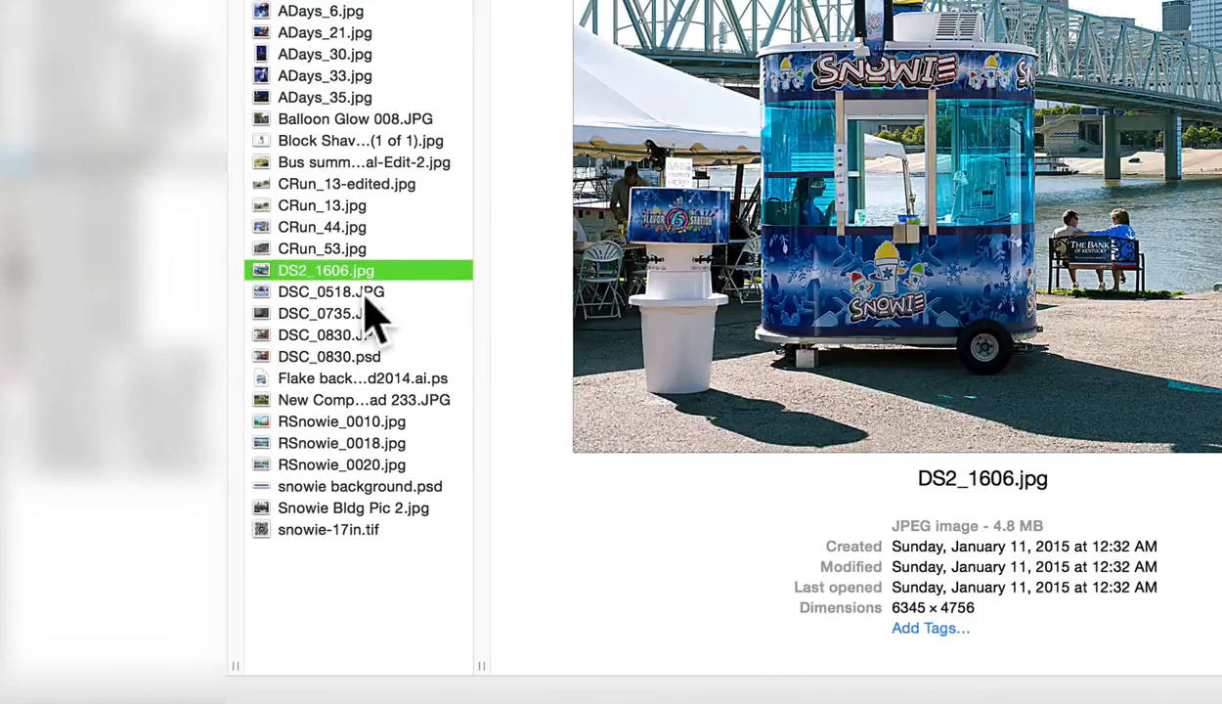
left_click(369, 293)
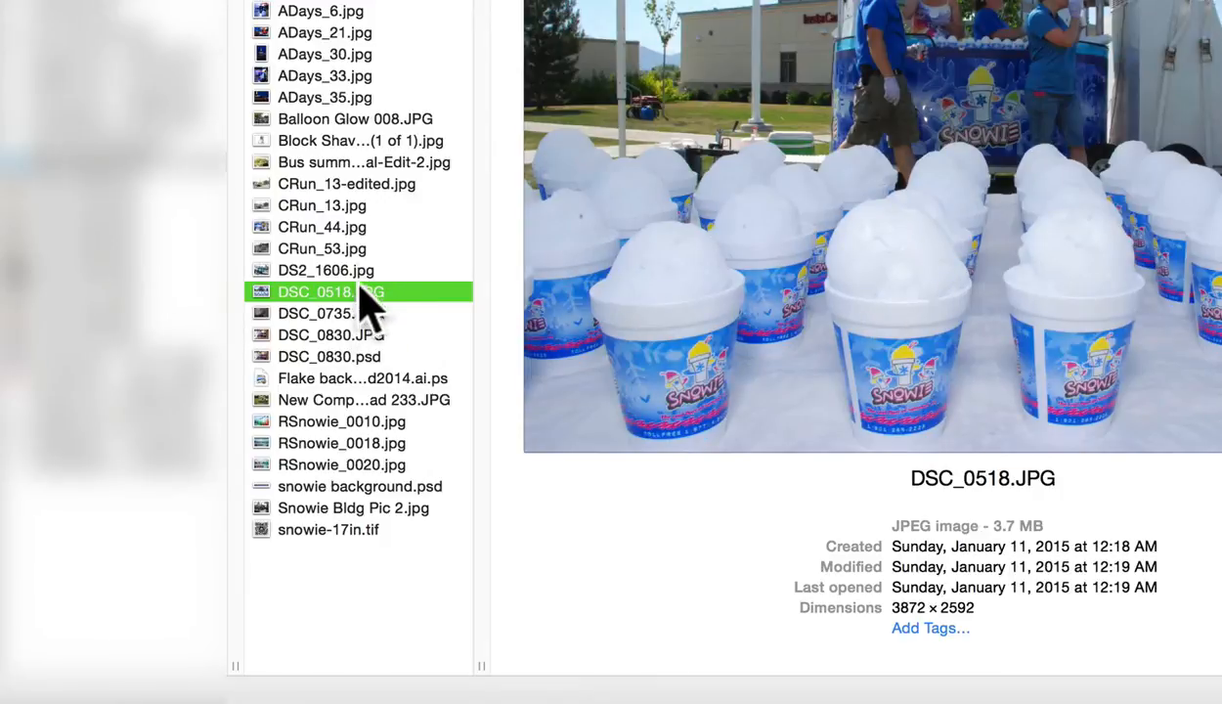
left_click(348, 228, "super")
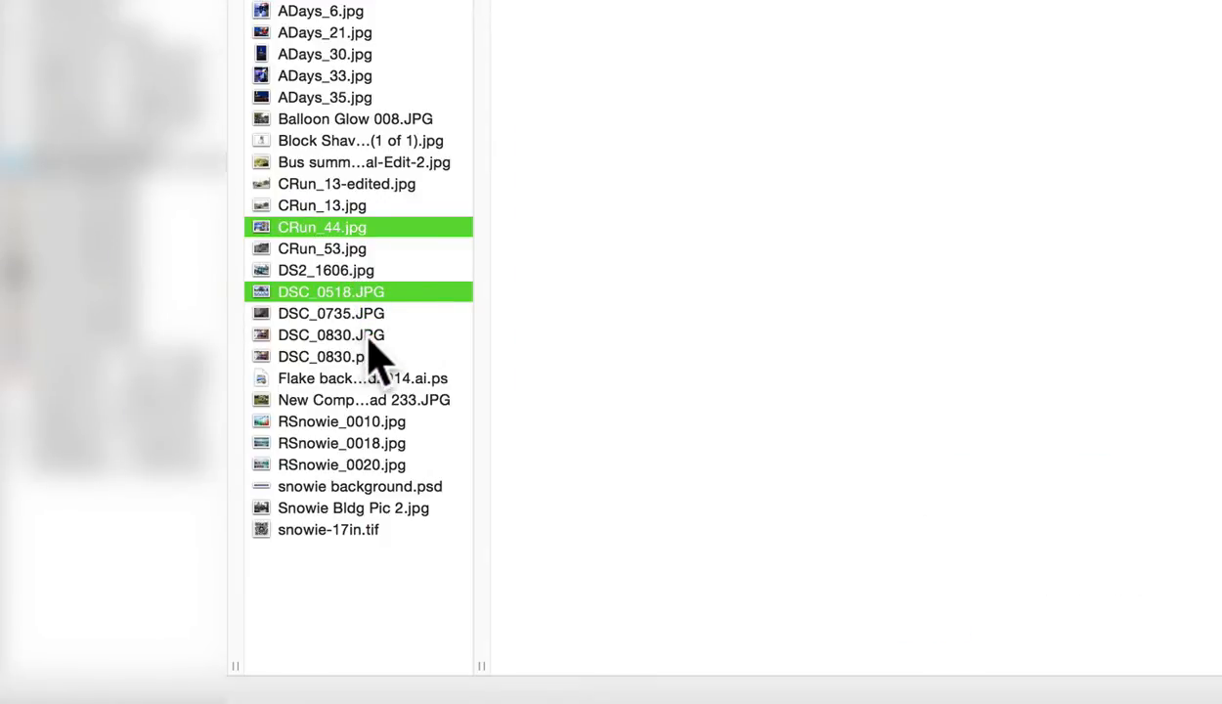
left_click(349, 444, "super")
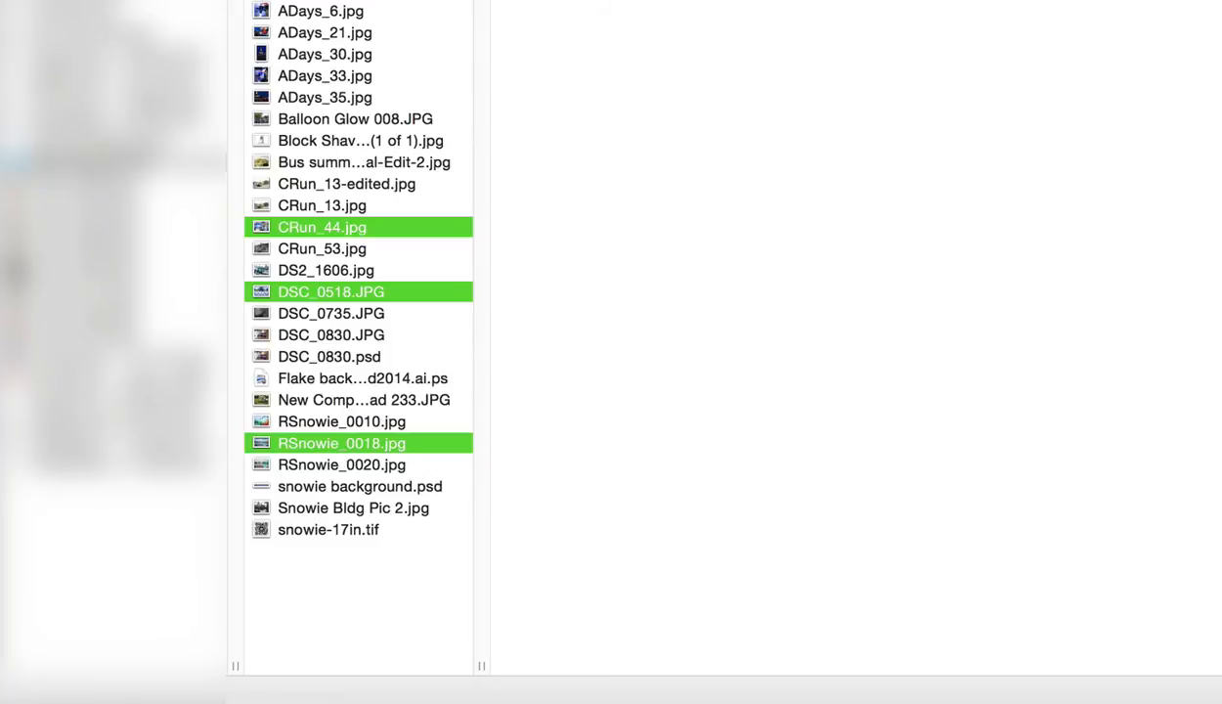
key("Return")
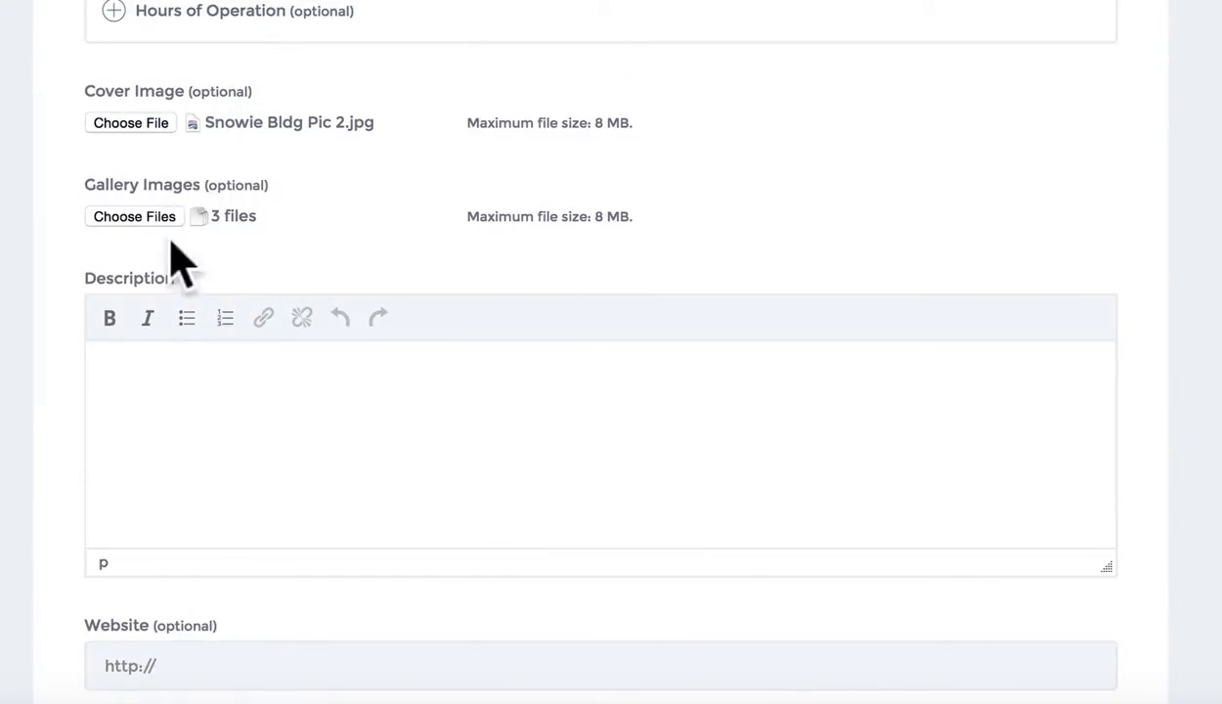
left_click(303, 374)
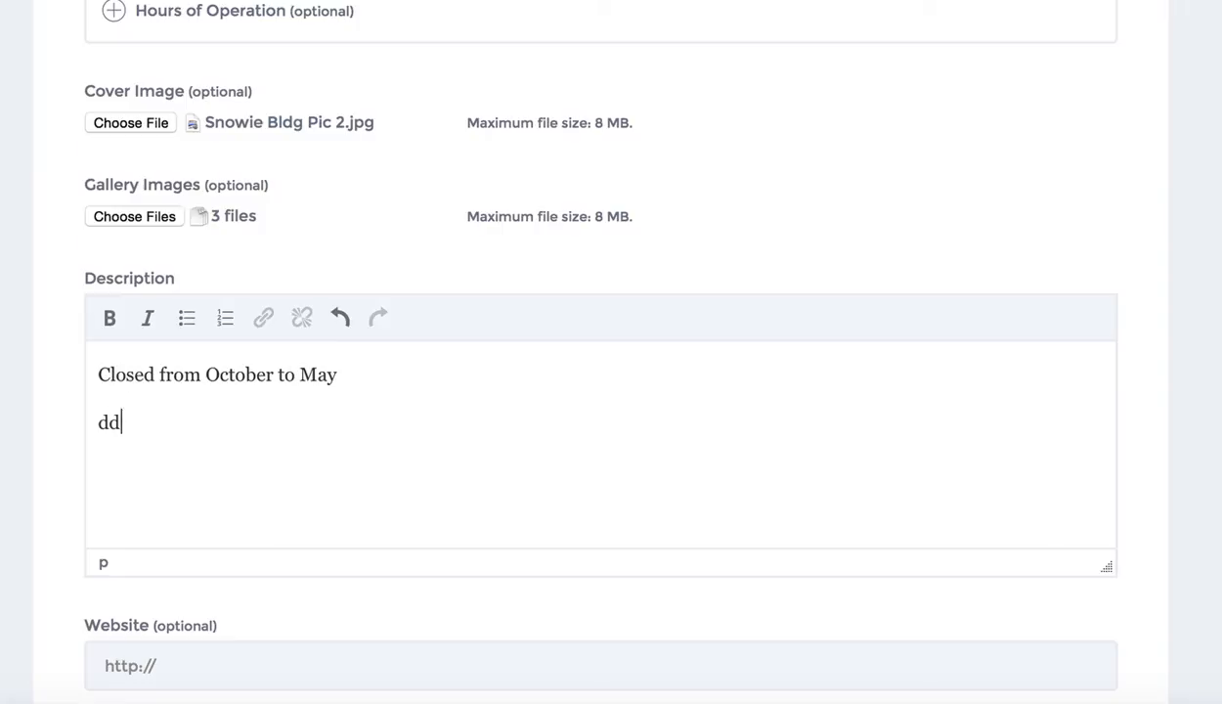
Remove stray letters and paste the dummy copy paragraphs after 'Closed from October to May'
key("BackSpace")
key("BackSpace")
key("BackSpace")
key("BackSpace")
type("This is some dummy copy. You’re not really supposed to read this dummy copy, it is just a place holder for people who need some type to visualize what the actual copy might look like if it were real content. If you want to read, I might suggest a good book, perhaps Hemingway or Melville. That’s why they call it, the dummy copy. This, of course, is not the real copy for this entry. Rest assured, the words will expand the concept. With clarity. Conviction. And a little wit.")
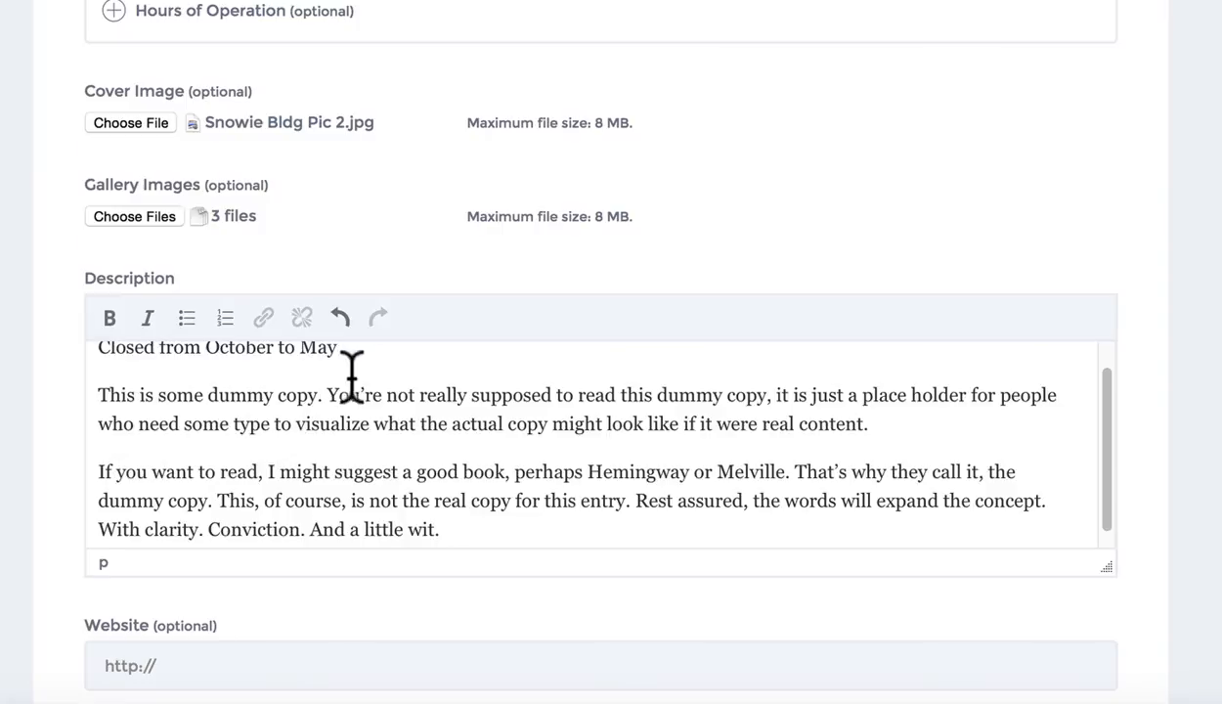
scroll(393, 394, "up", 1)
scroll(328, 418, "down", 1)
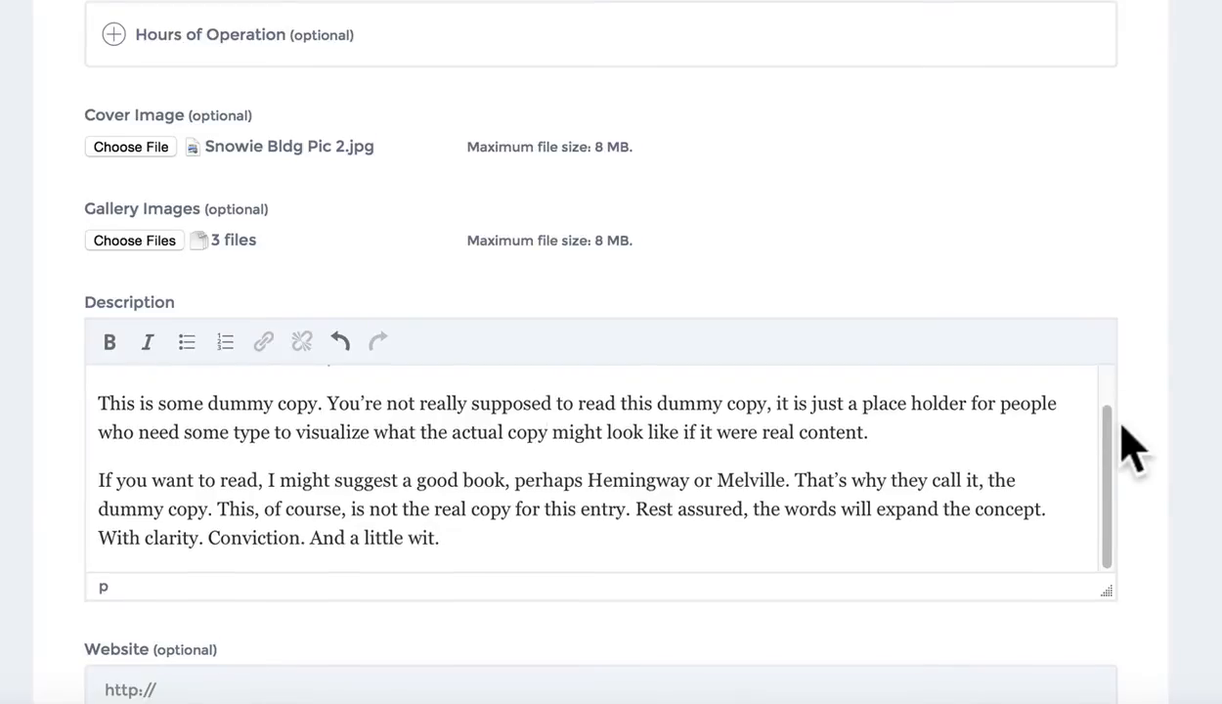
scroll(1132, 450, "down", 4)
Enter the contact phone number in the Phone Number field
left_click(181, 311)
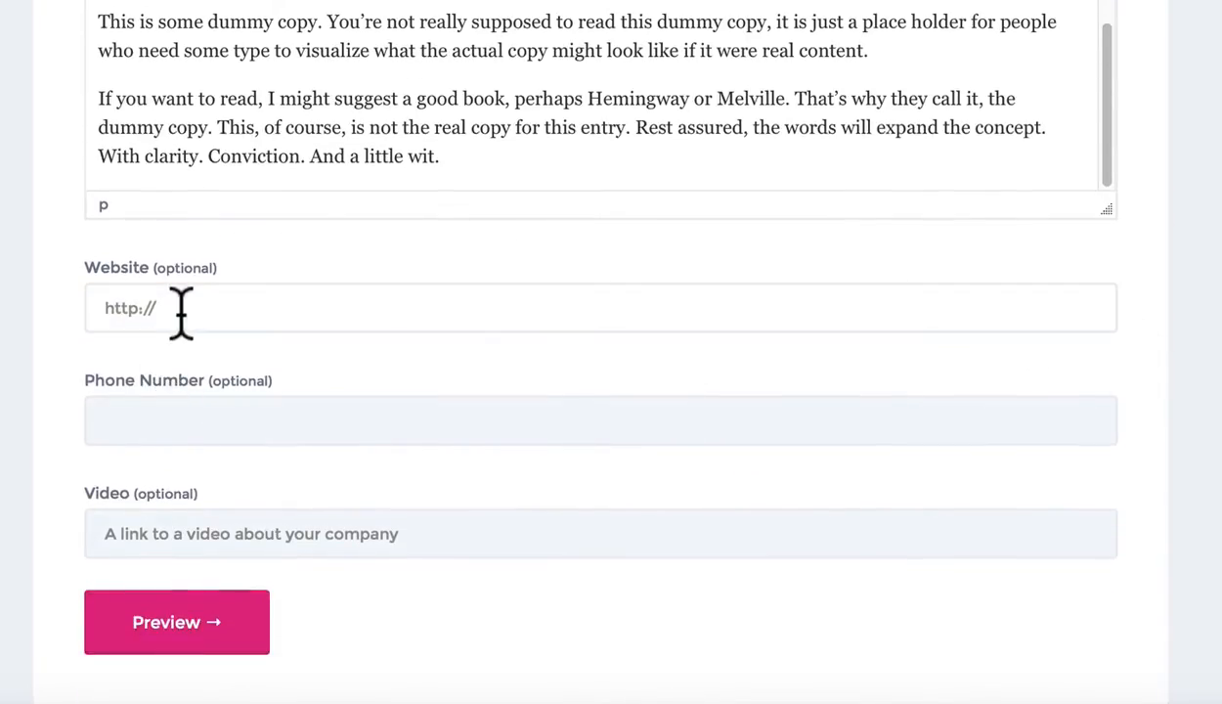
scroll(186, 303, "down", 1)
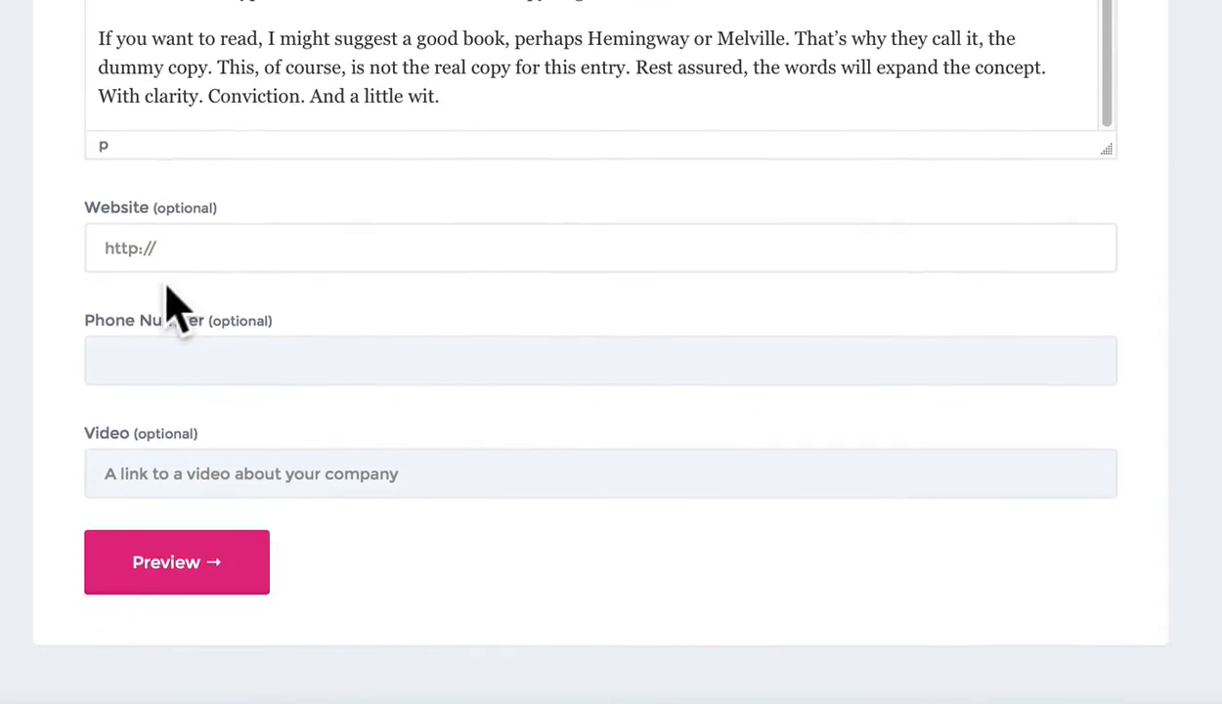
left_click(172, 360)
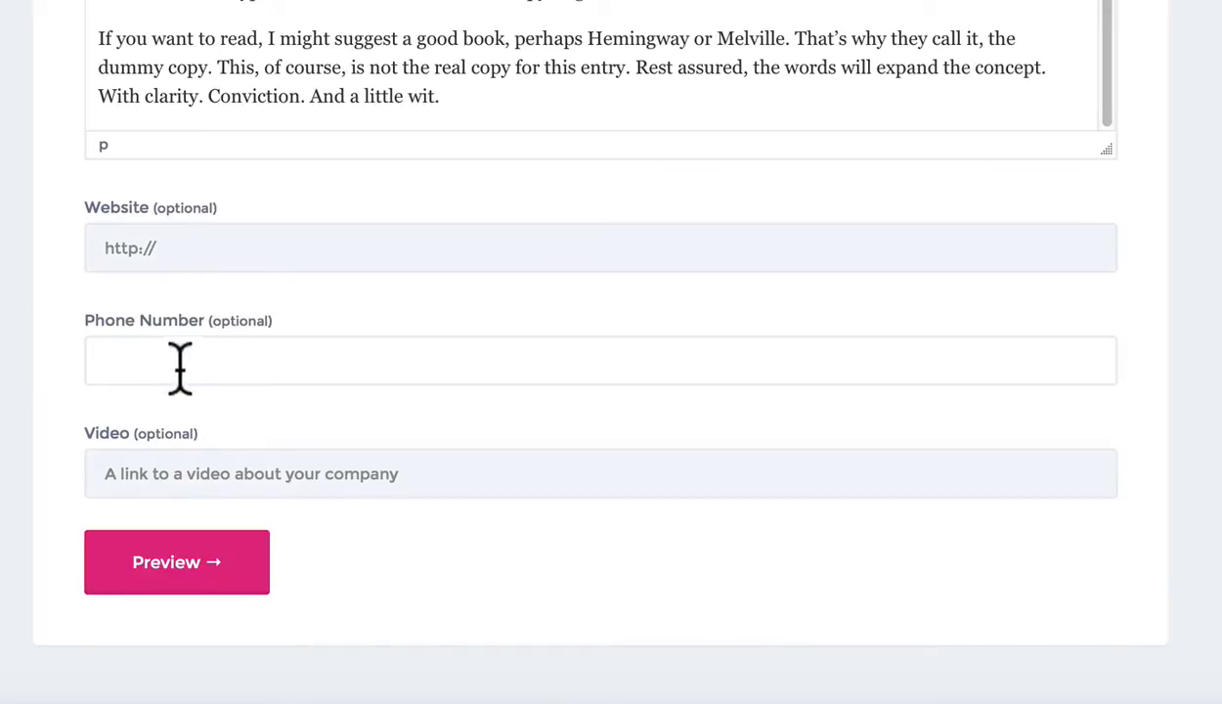
type("123-456-7890")
left_click(201, 245)
type("http://snowiecitycreek.")
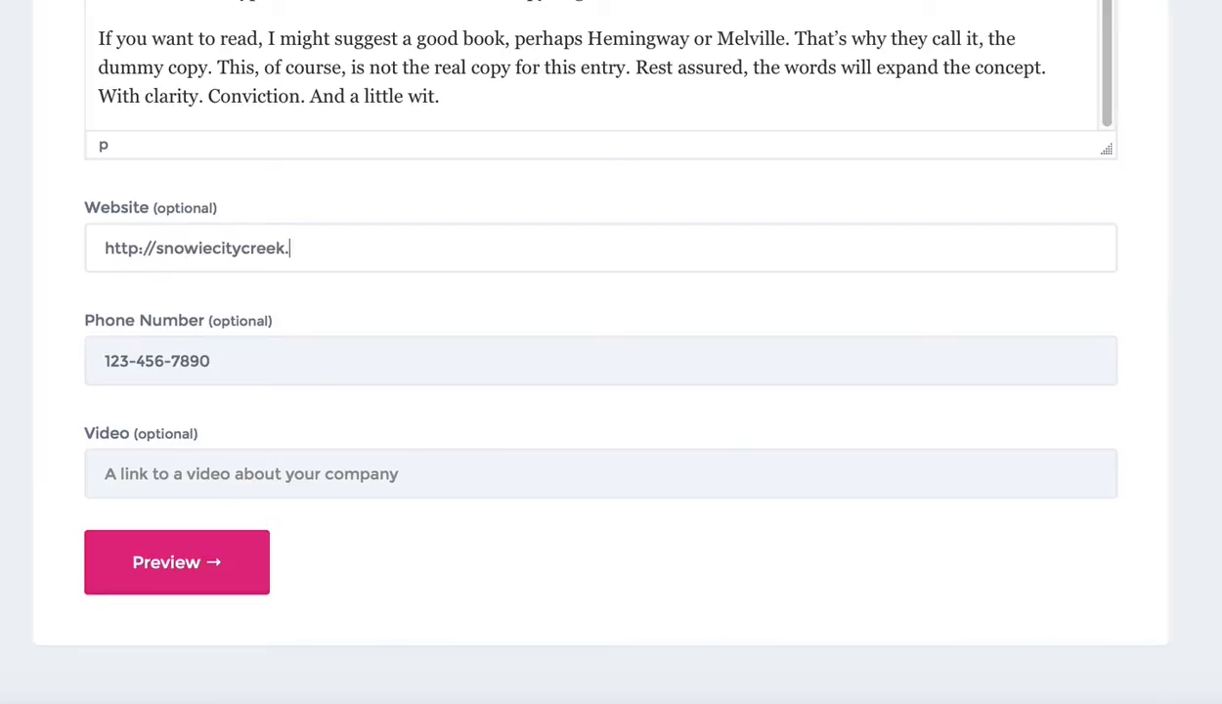
left_click(9, 357)
scroll(39, 382, "down", 1)
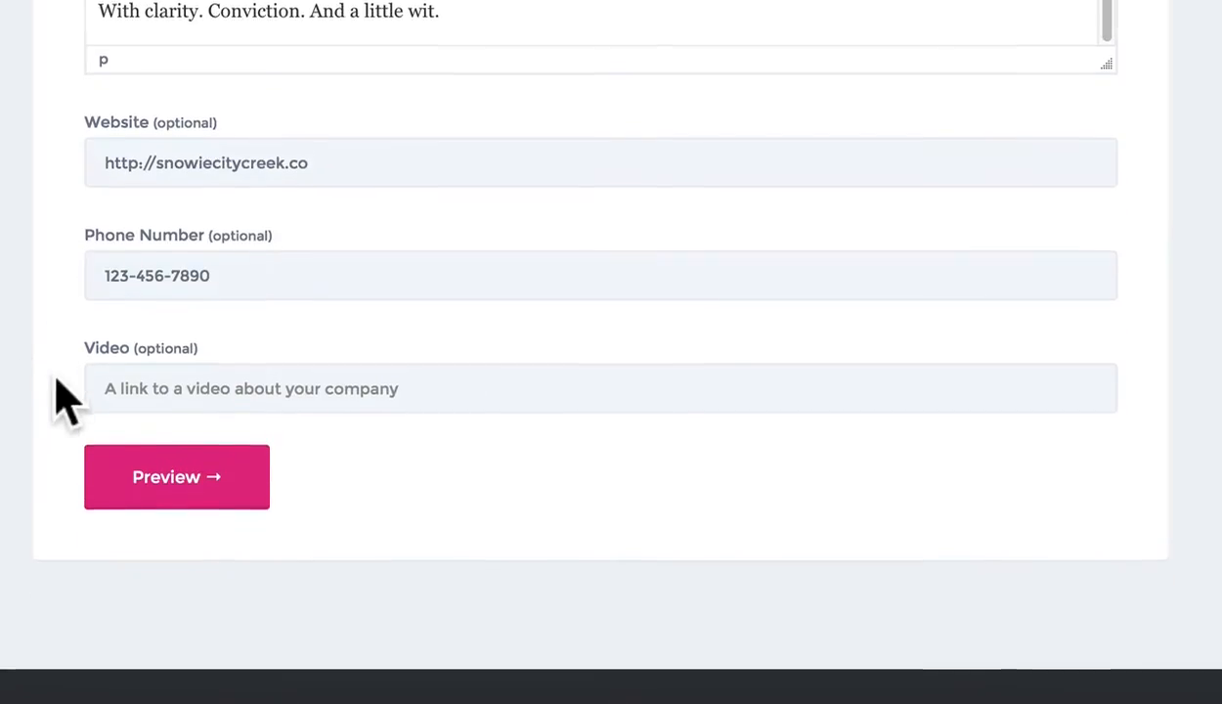
left_click(110, 379)
scroll(110, 380, "up", 1)
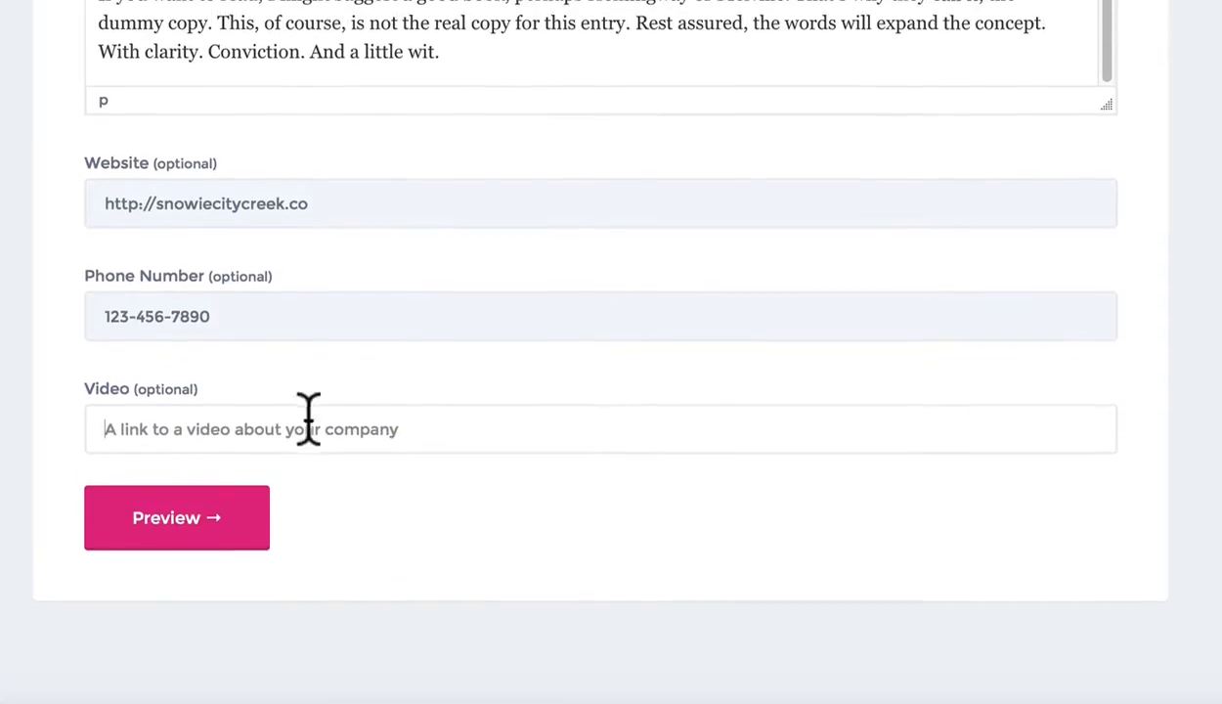
scroll(255, 439, "up", 1)
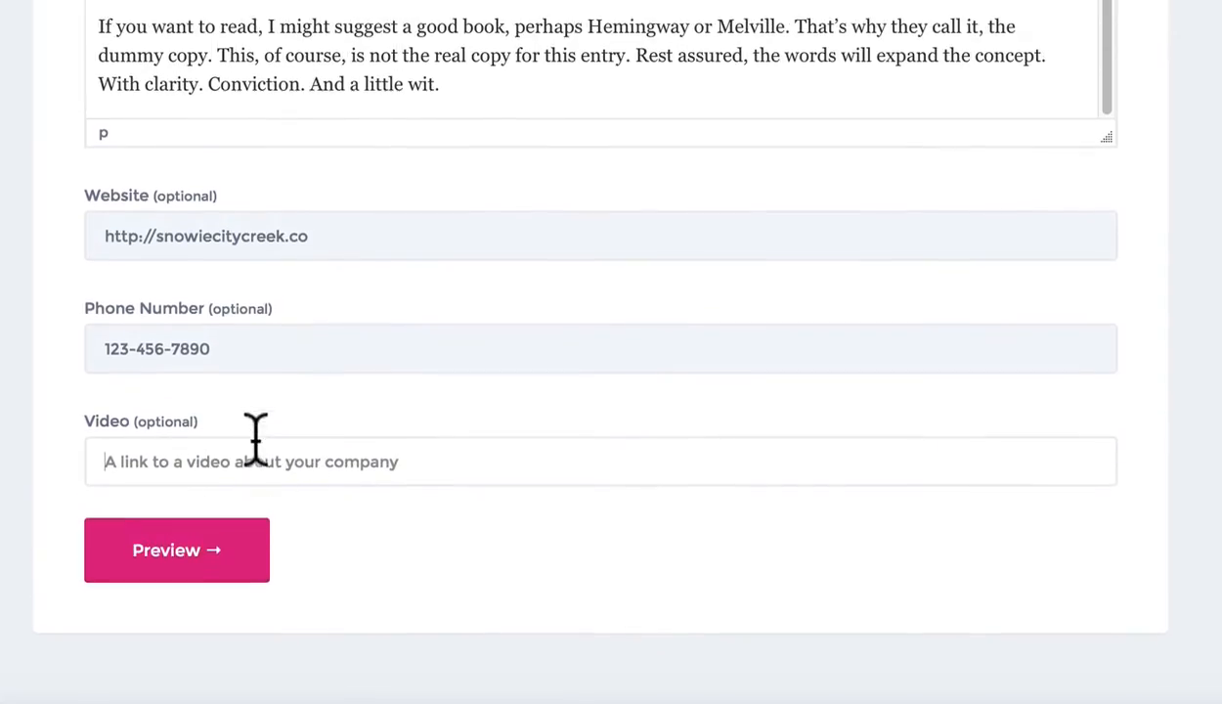
Open youtube.com in a new tab and search for 'snowie'
key("super+t")
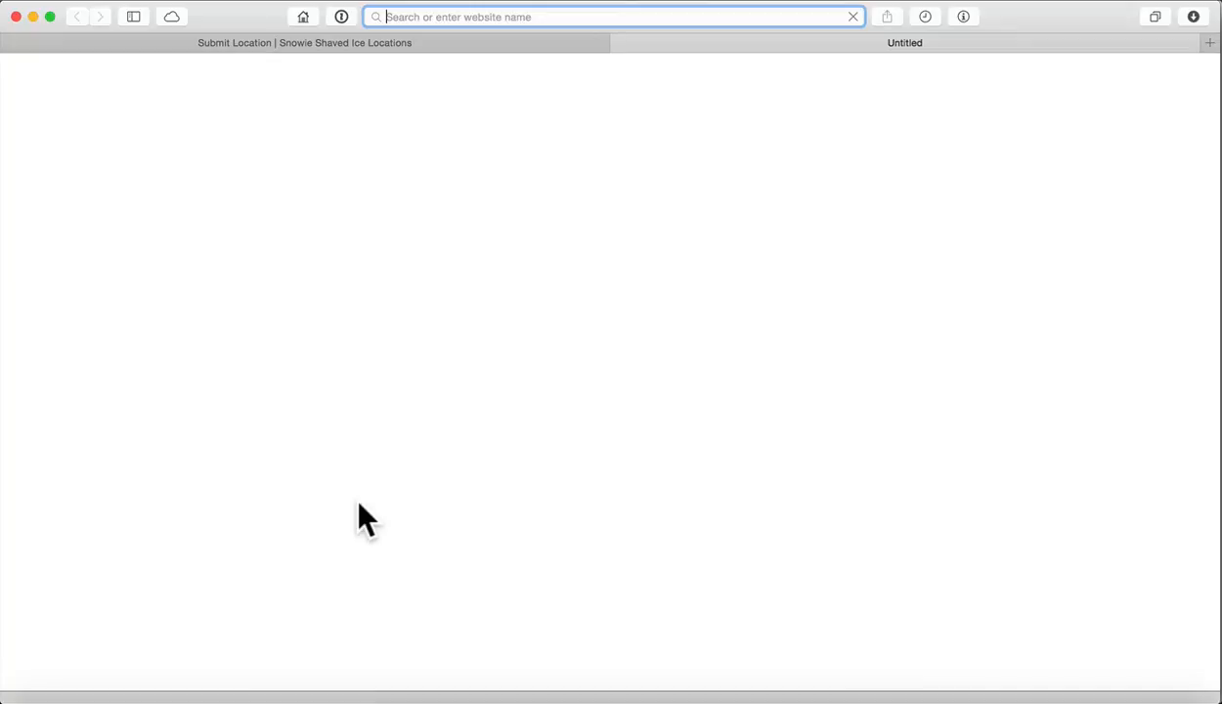
type("youtube.com")
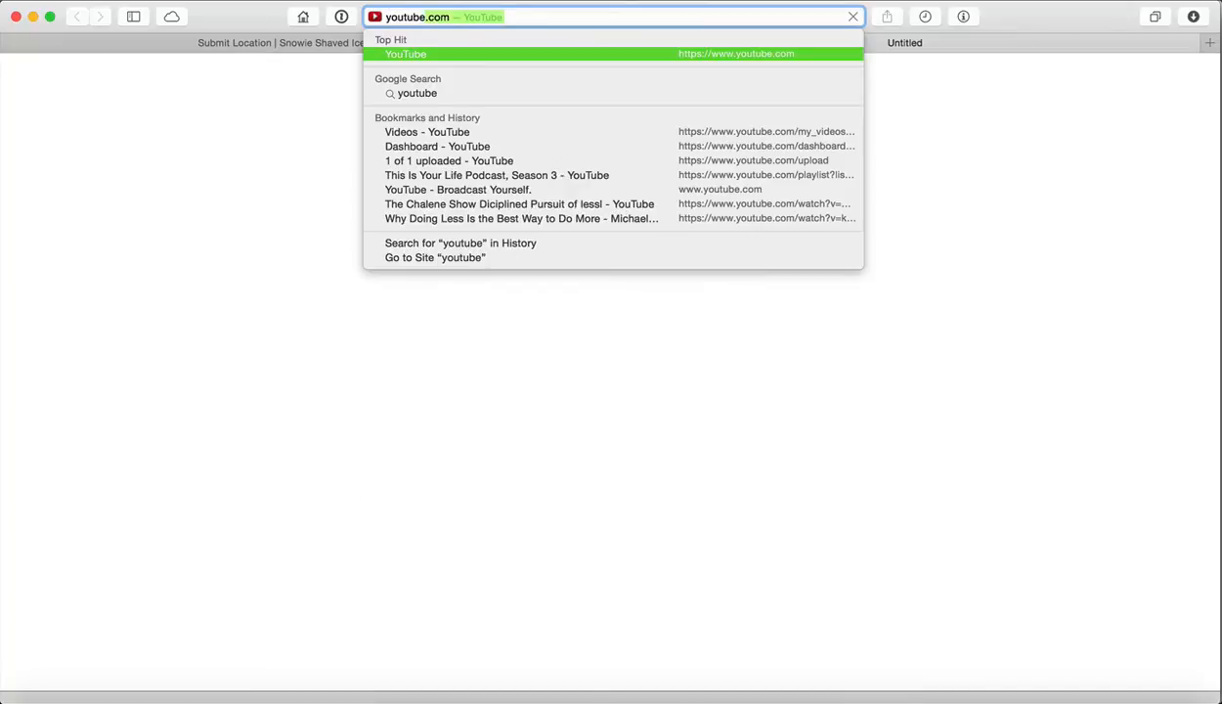
key("Return")
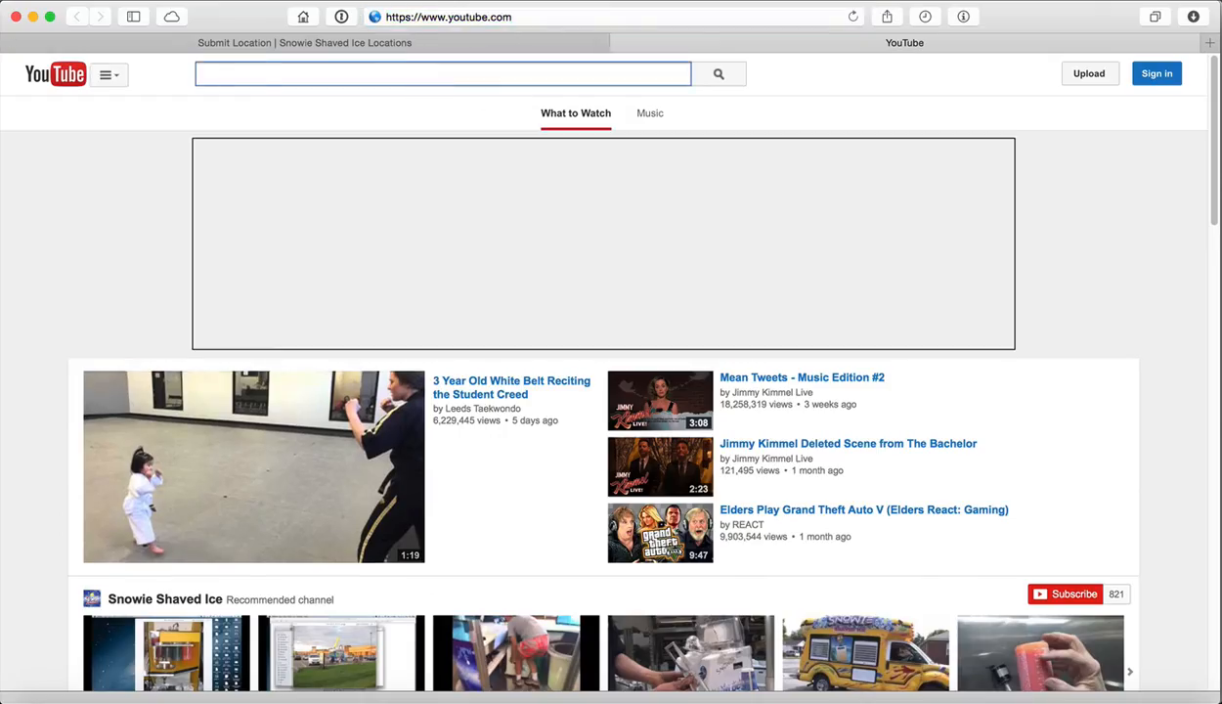
type("snowie")
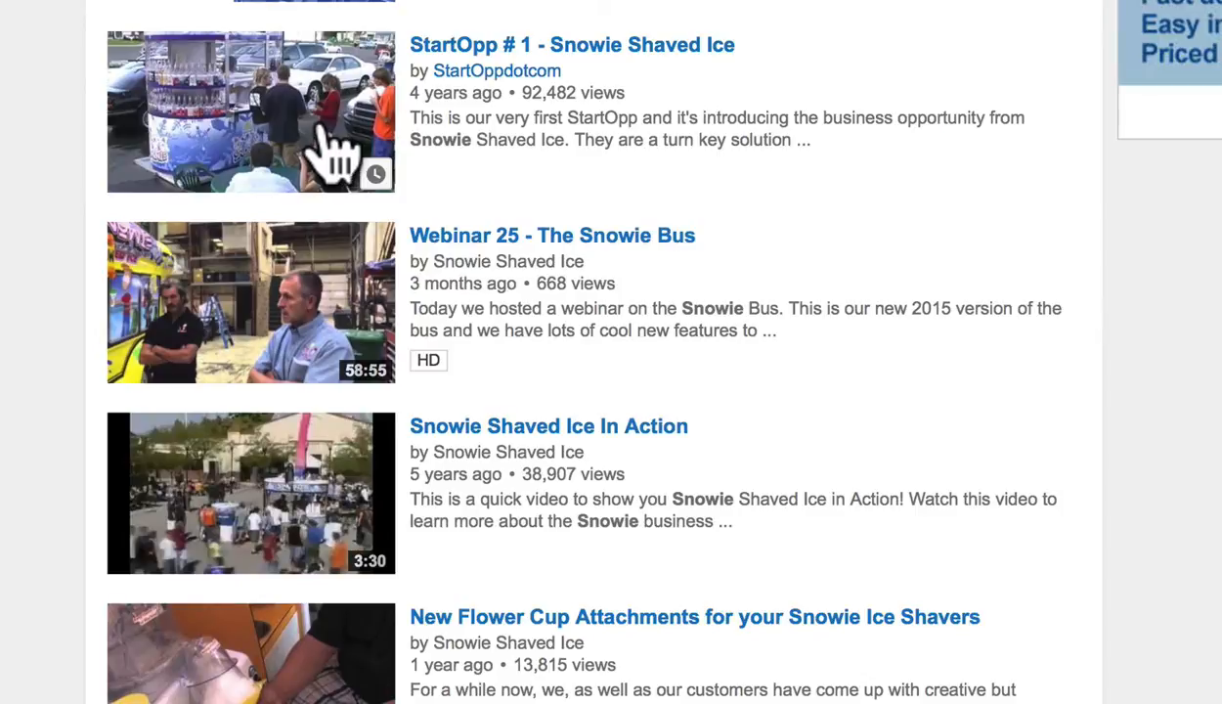
scroll(330, 136, "down", 3)
scroll(330, 137, "down", 1)
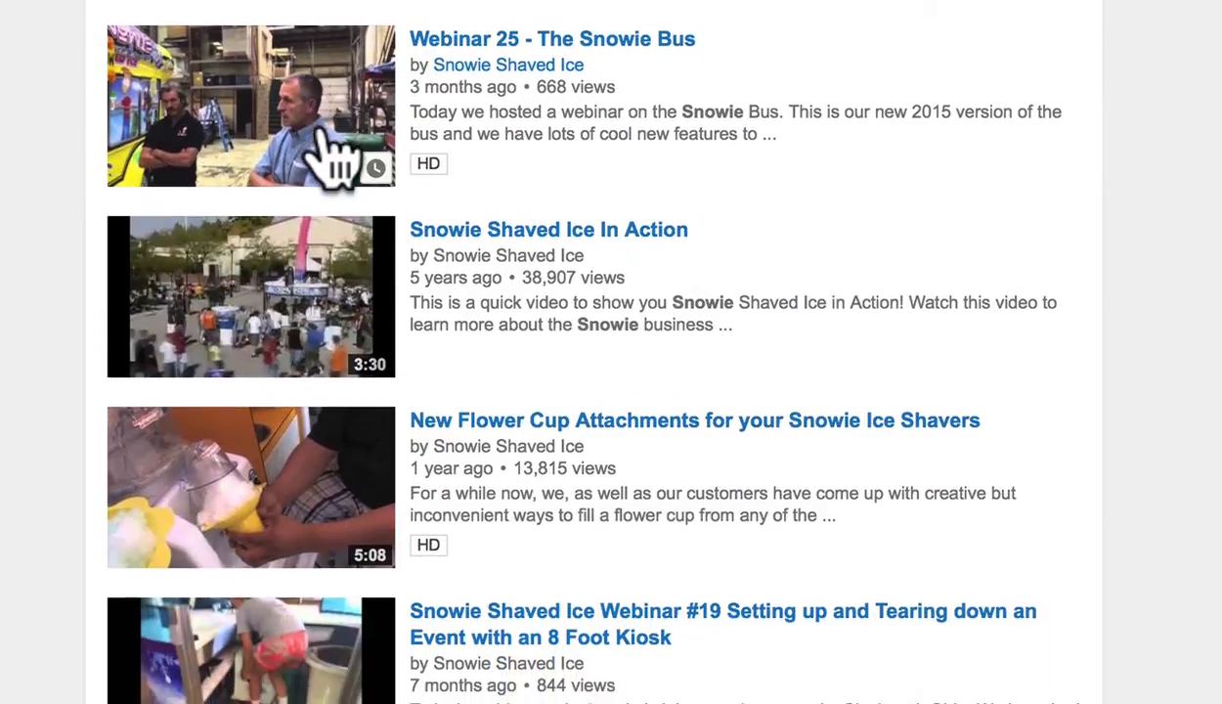
scroll(325, 210, "down", 2)
scroll(327, 215, "down", 6)
scroll(332, 205, "up", 6)
scroll(333, 206, "up", 3)
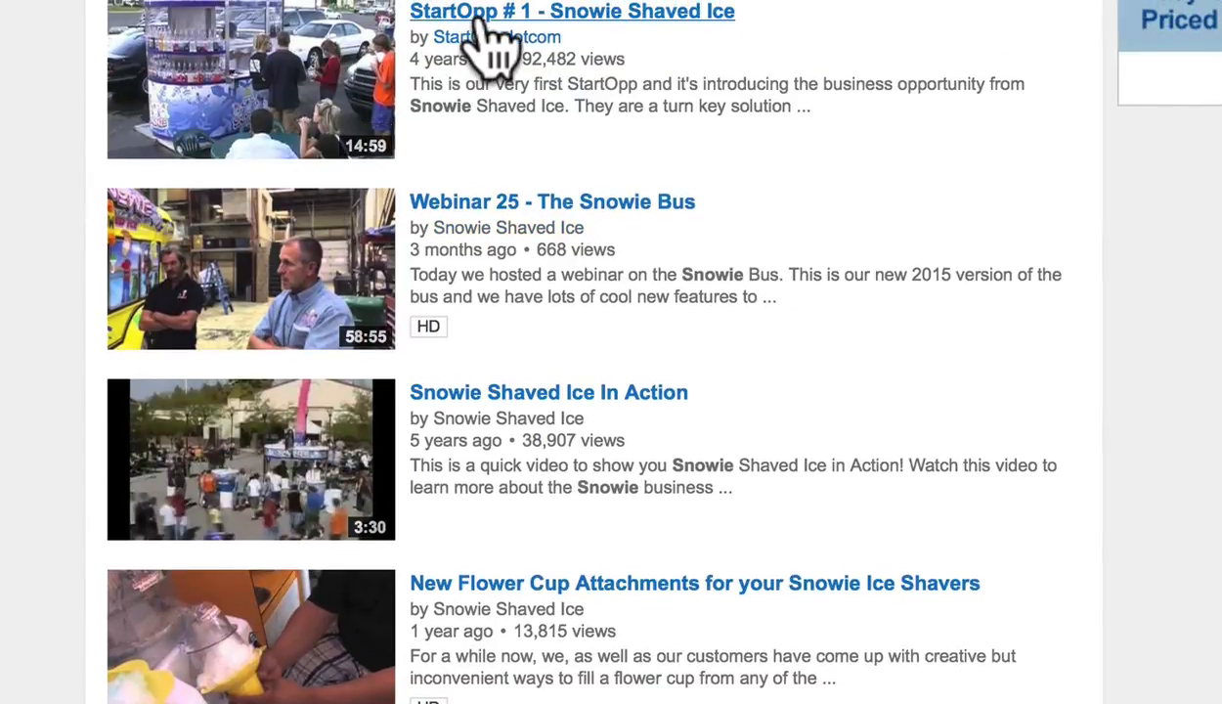
Copy the StartOpp # 1 - Snowie Shaved Ice video link and return to the form
right_click(487, 29)
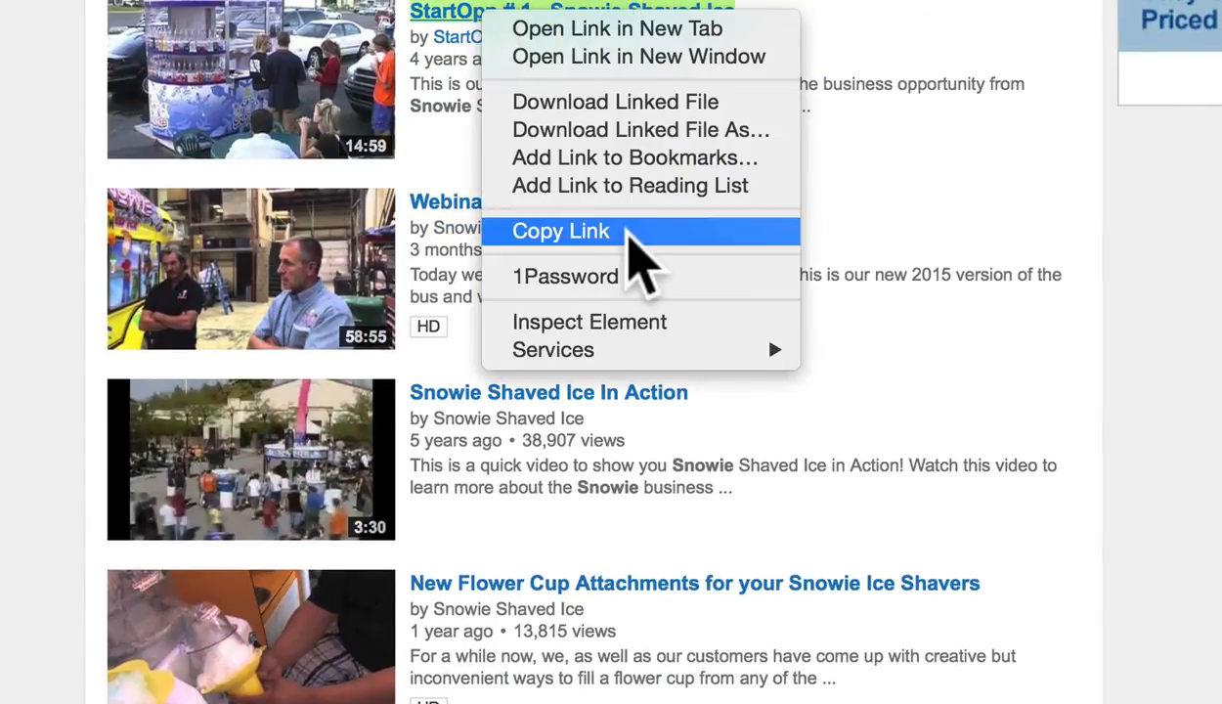
left_click(630, 234)
key("super+Tab")
Paste the copied YouTube link into the listing's Video field
left_click(363, 560)
key("super+v")
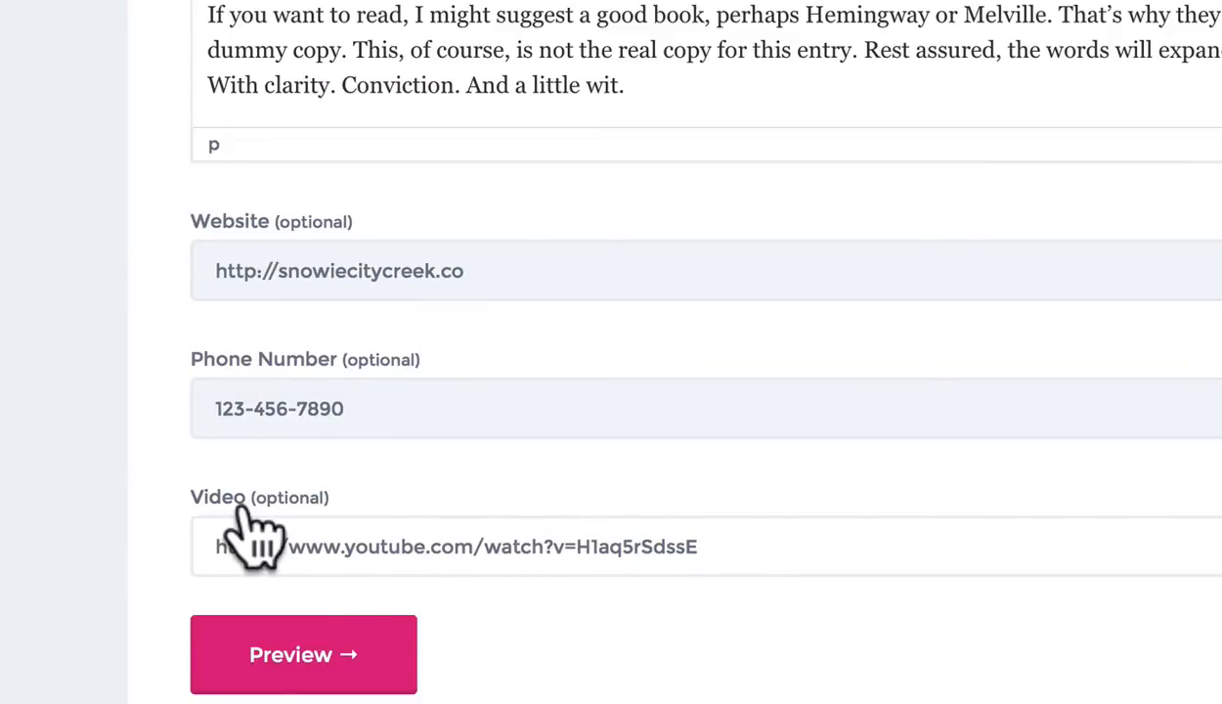
left_click(55, 452)
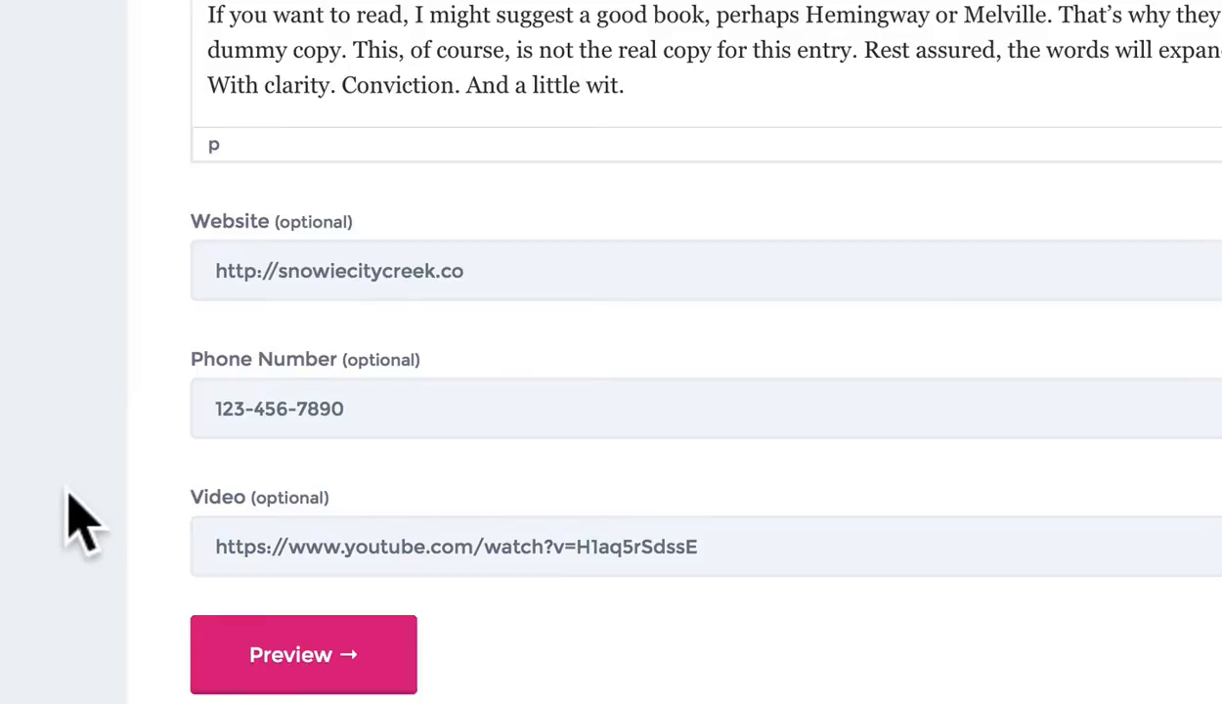
Send the completed City Creek Snowie listing to preview
scroll(113, 494, "up", 10)
scroll(109, 493, "up", 5)
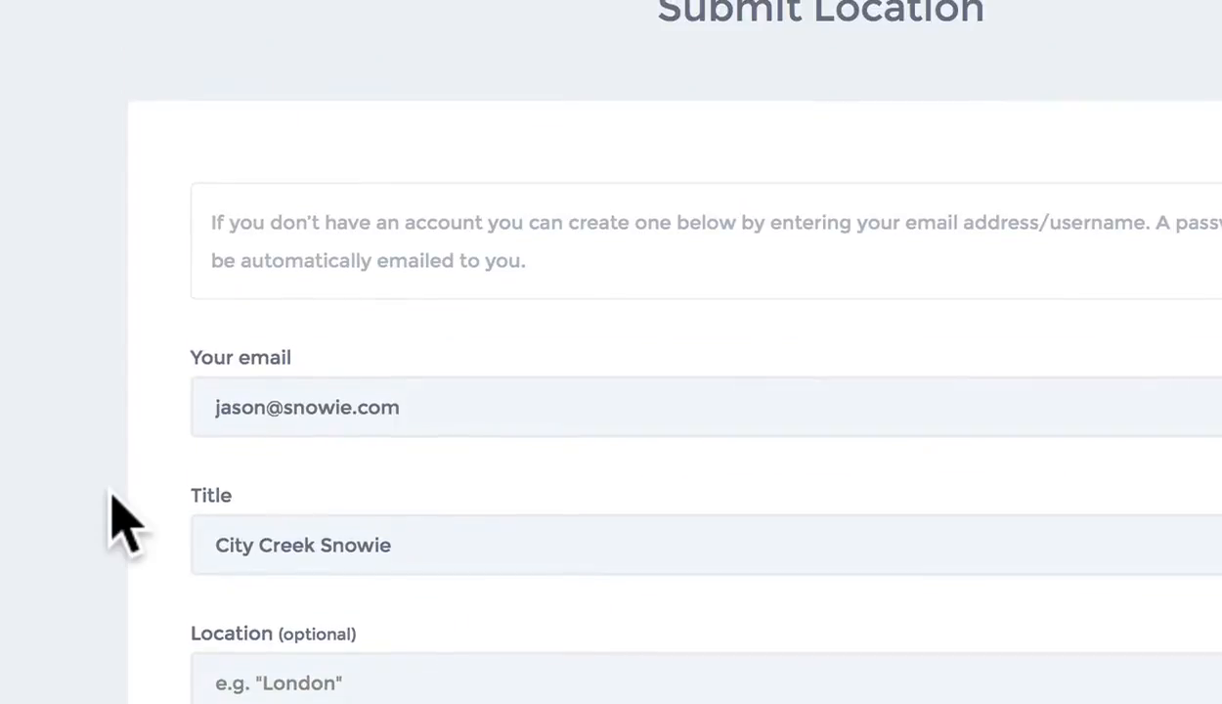
scroll(137, 391, "down", 15)
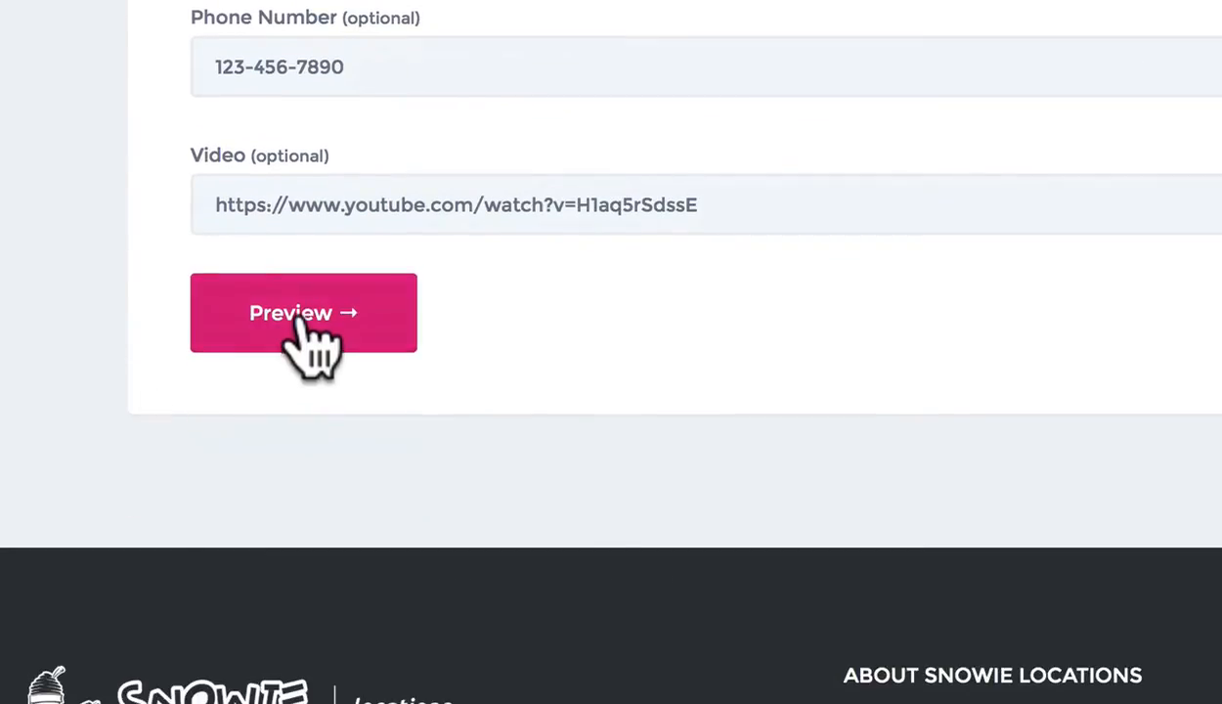
left_click(300, 308)
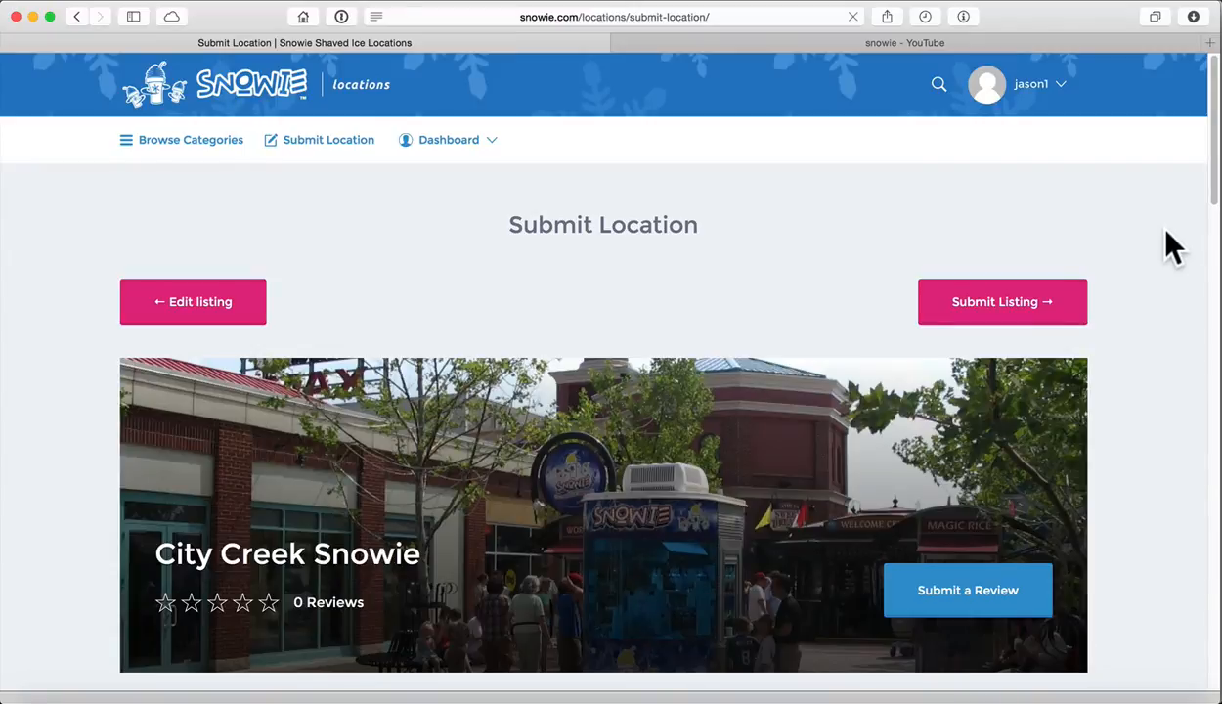
scroll(1152, 298, "down", 4)
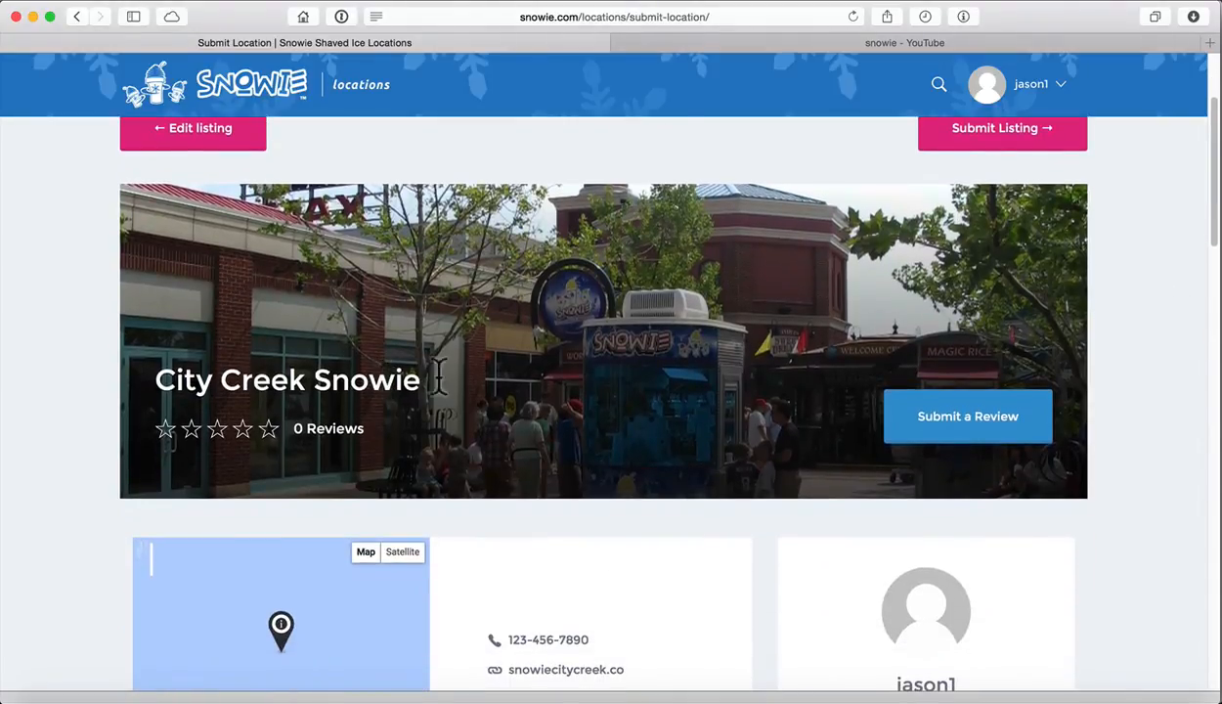
scroll(562, 390, "down", 1)
scroll(682, 409, "down", 4)
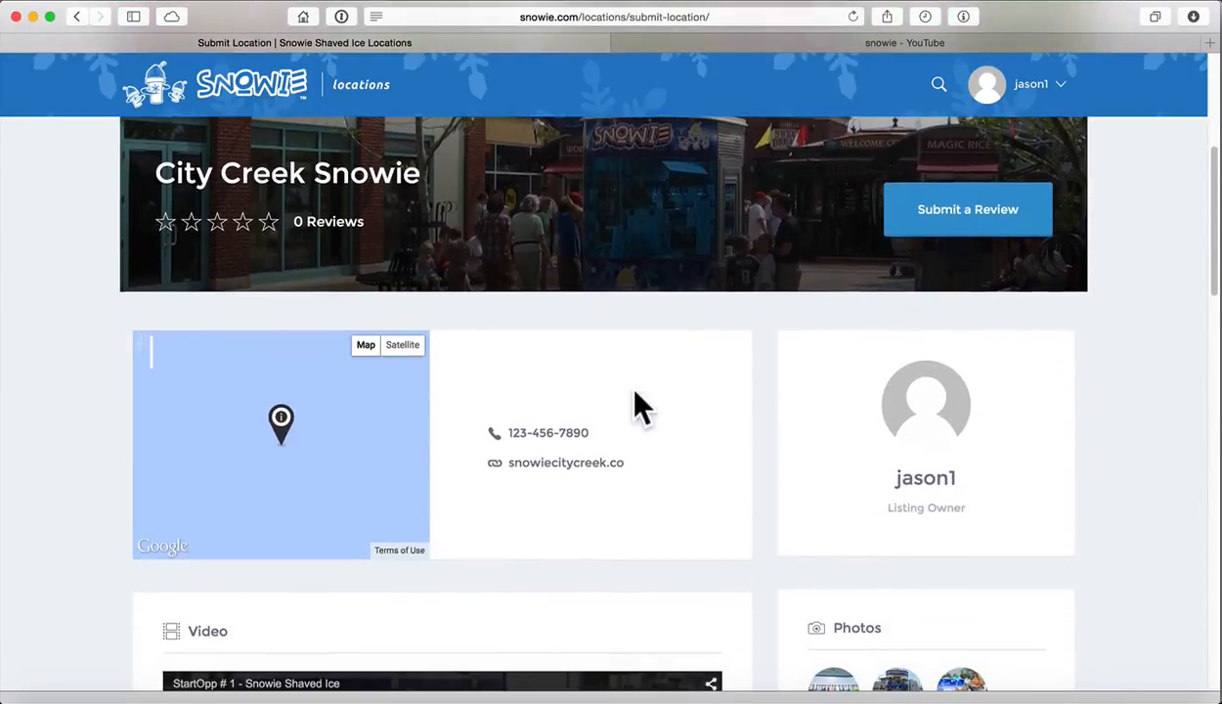
scroll(664, 393, "down", 1)
scroll(799, 432, "down", 2)
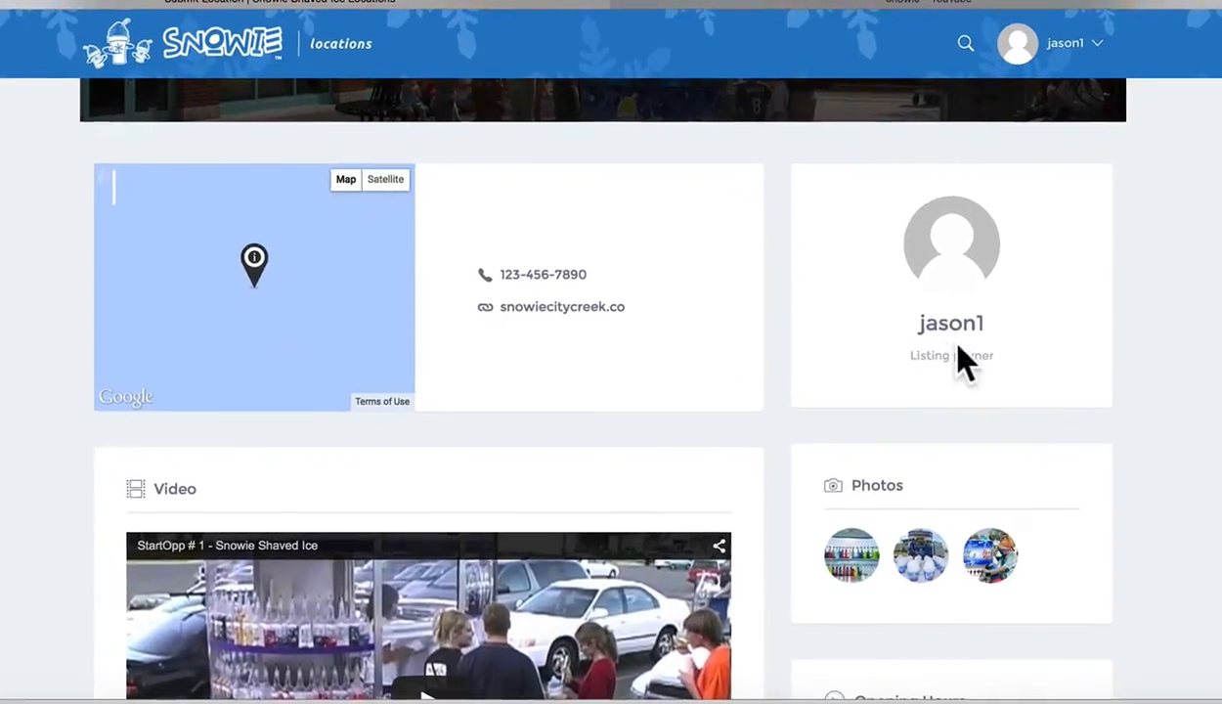
scroll(784, 319, "down", 7)
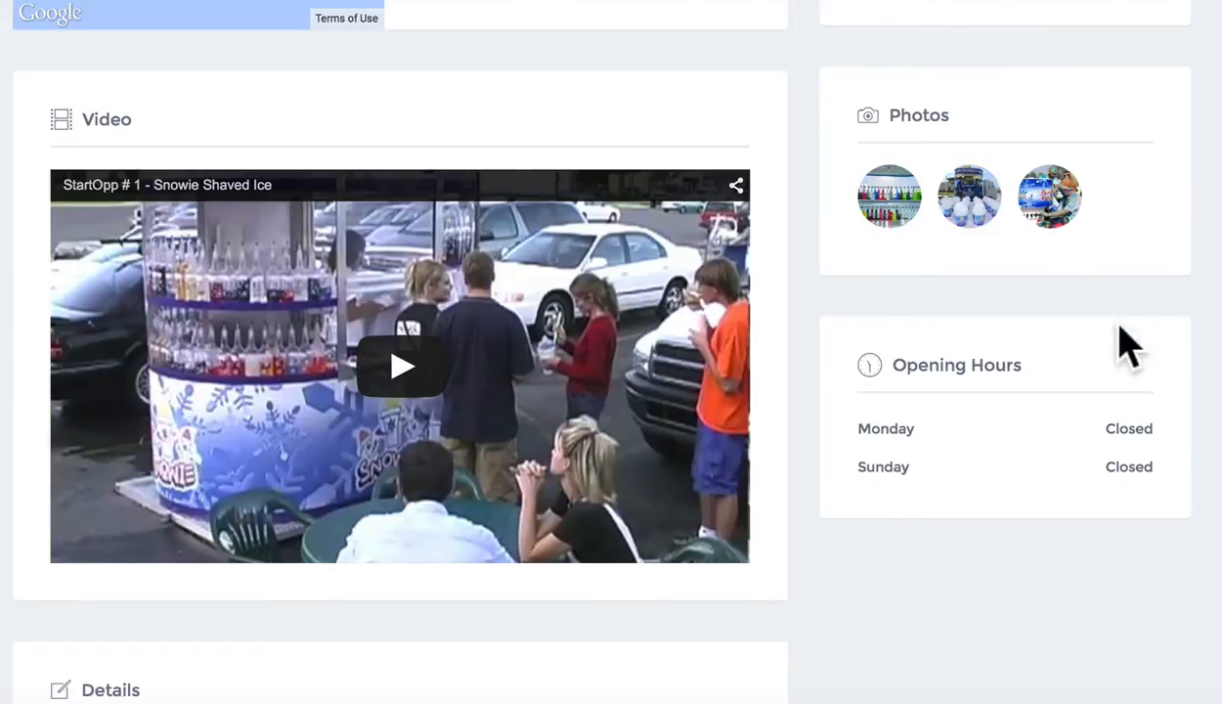
scroll(826, 395, "down", 3)
scroll(865, 328, "down", 13)
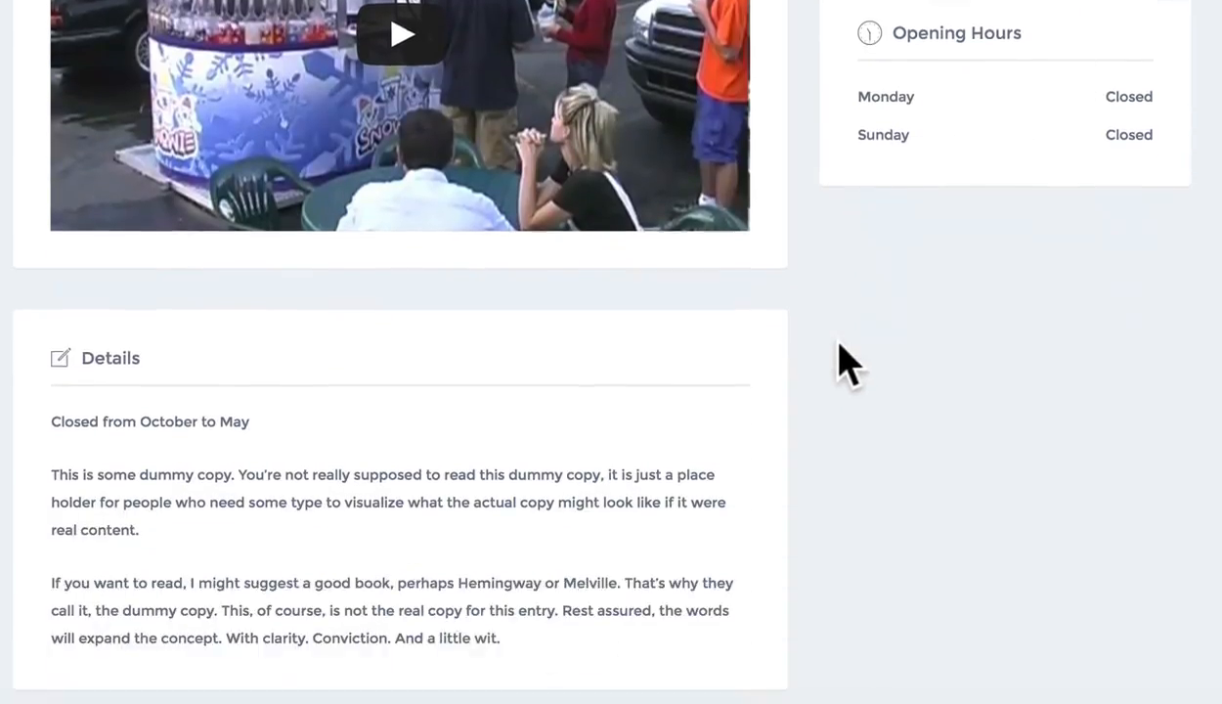
scroll(322, 441, "down", 8)
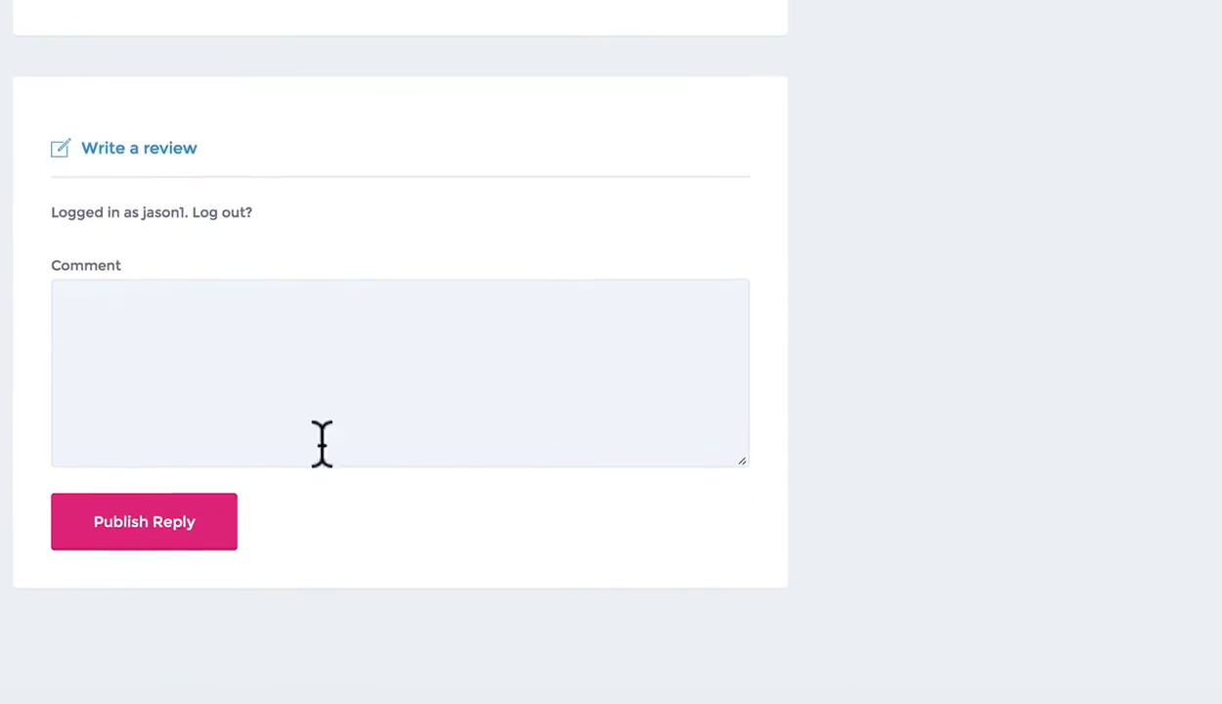
scroll(395, 488, "up", 20)
scroll(538, 442, "up", 3)
scroll(554, 435, "down", 2)
scroll(557, 439, "up", 2)
scroll(573, 430, "down", 20)
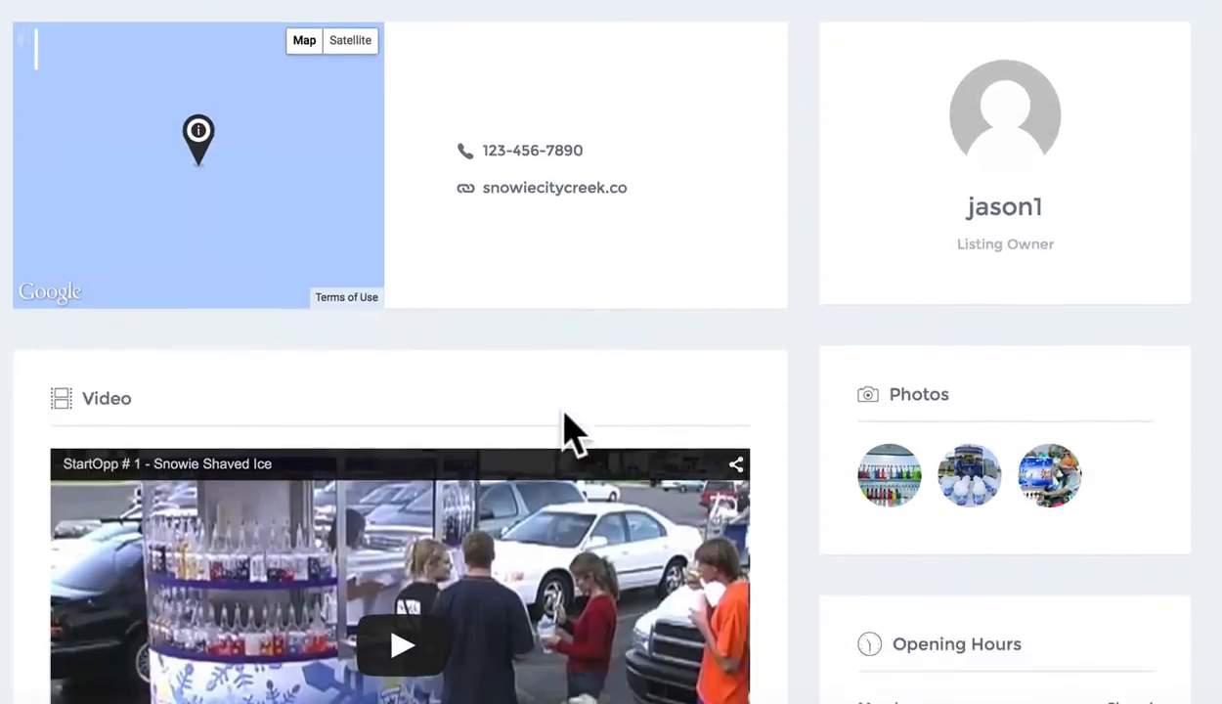
scroll(777, 484, "up", 15)
scroll(777, 484, "up", 5)
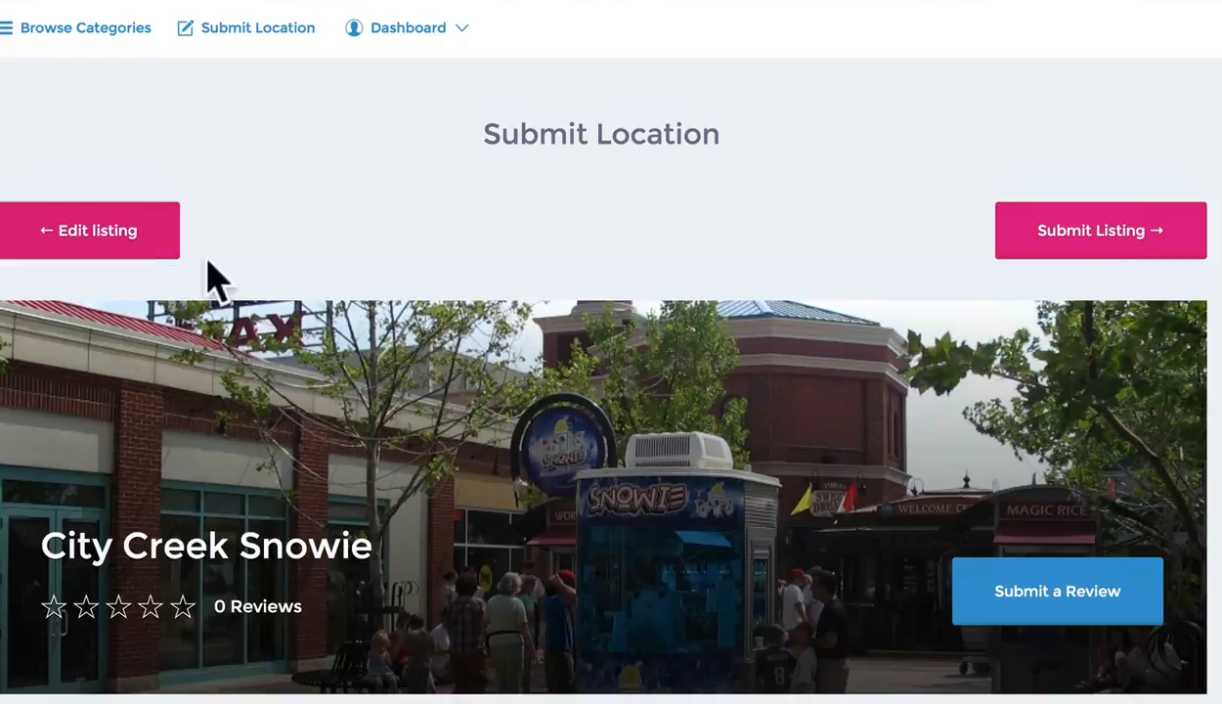
scroll(614, 369, "down", 5)
scroll(621, 373, "up", 5)
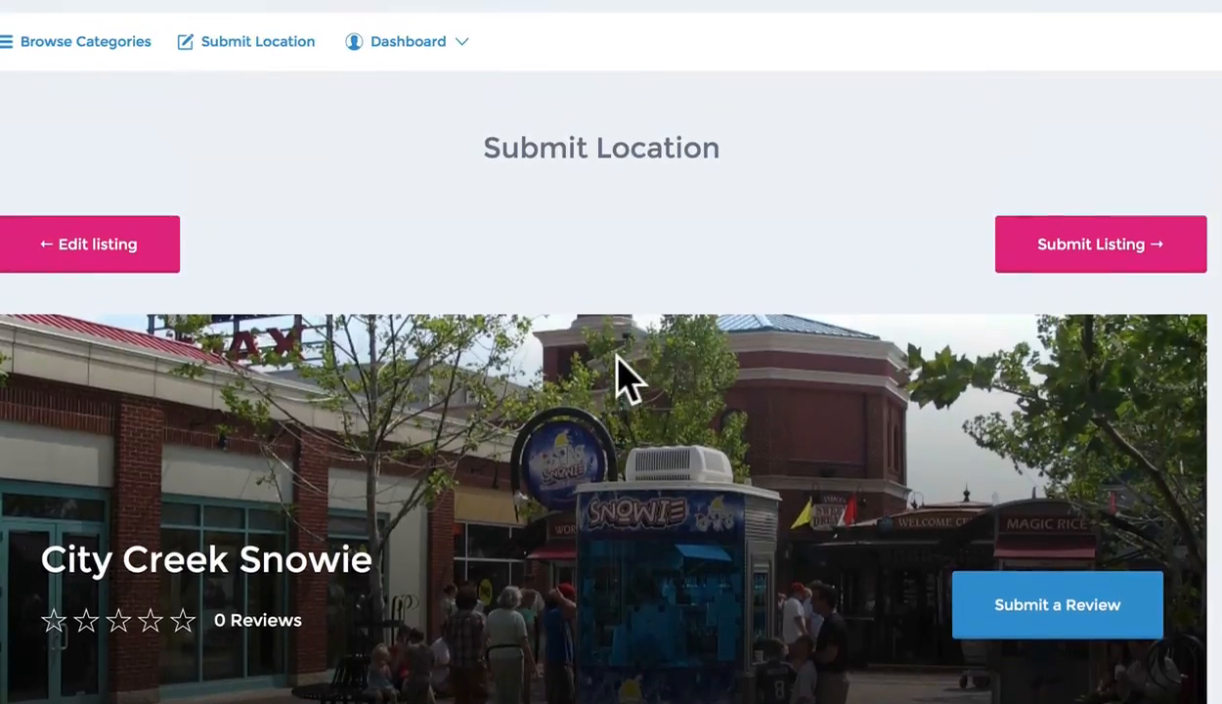
scroll(782, 342, "down", 9)
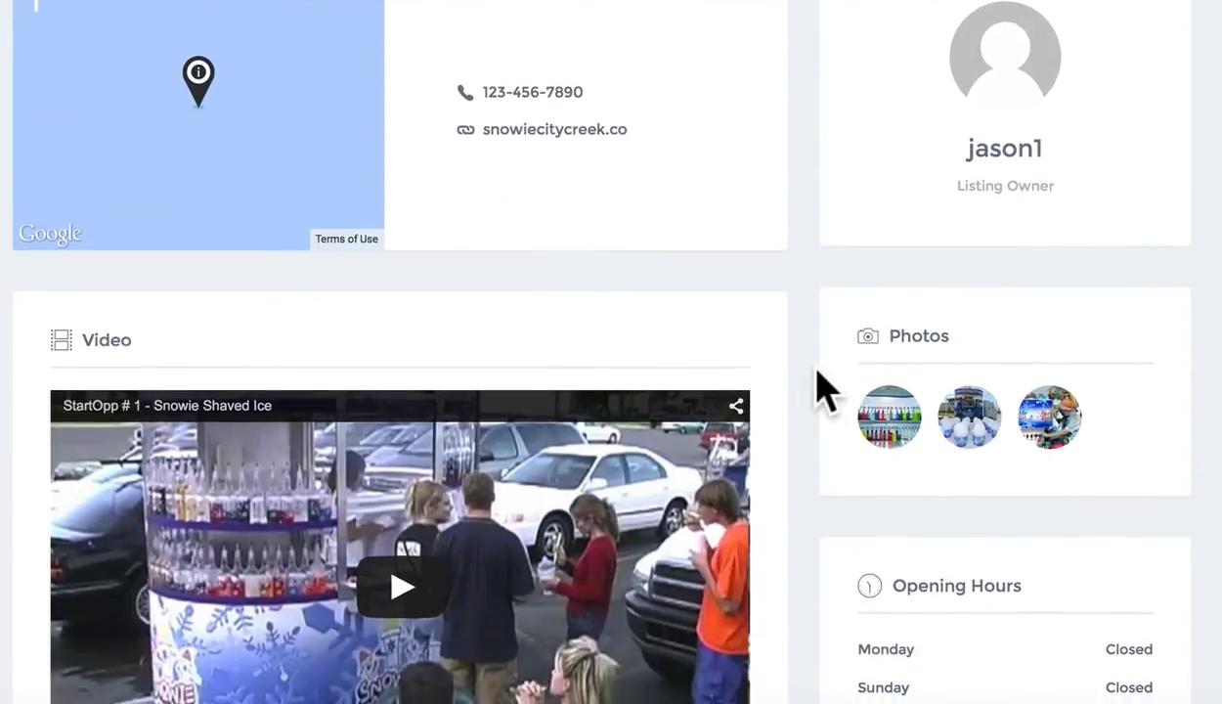
scroll(818, 387, "up", 5)
scroll(1022, 409, "up", 3)
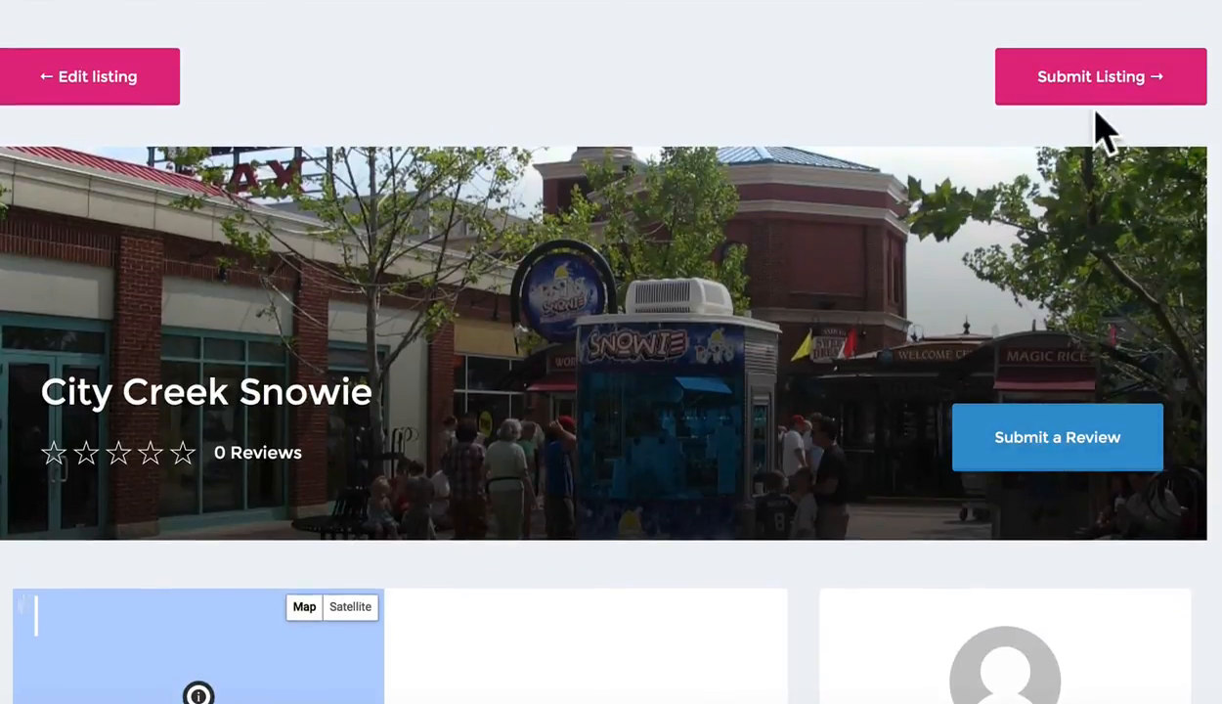
scroll(538, 321, "down", 3)
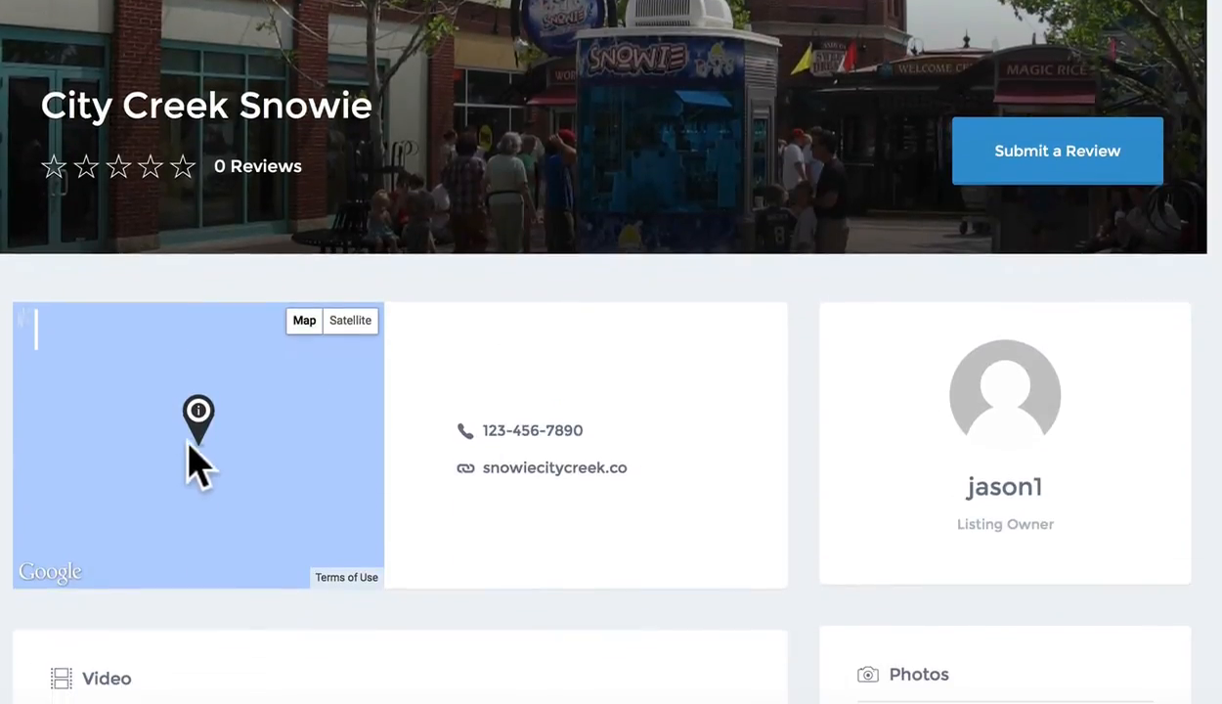
scroll(293, 311, "up", 5)
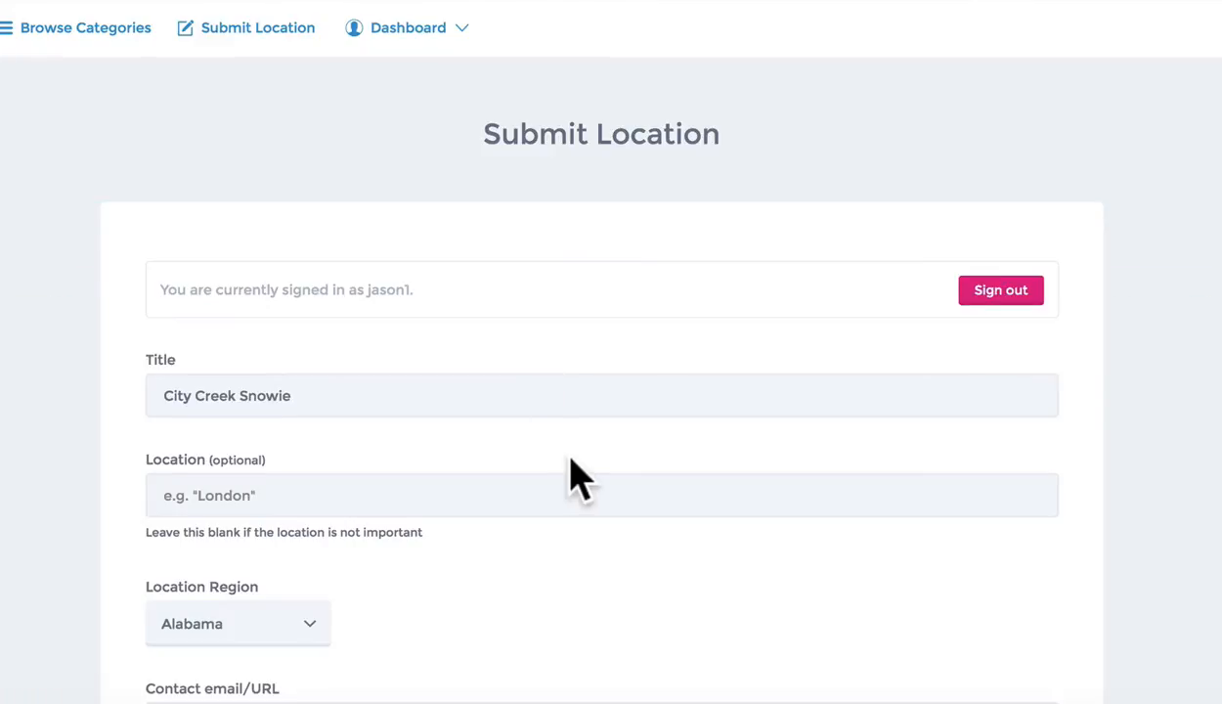
Complete Location as City Creek Center, Salt Lake City, Utah and set Location Region to Utah
scroll(580, 479, "down", 2)
left_click(285, 315)
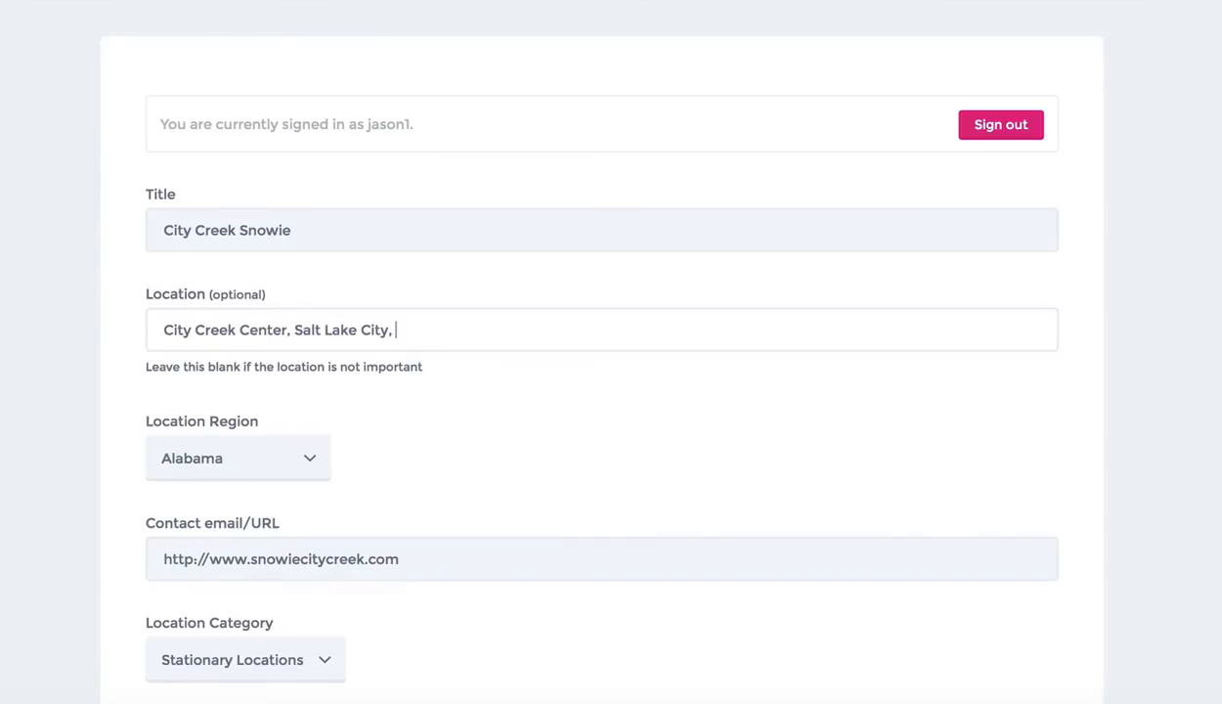
scroll(291, 475, "down", 1)
left_click(285, 465)
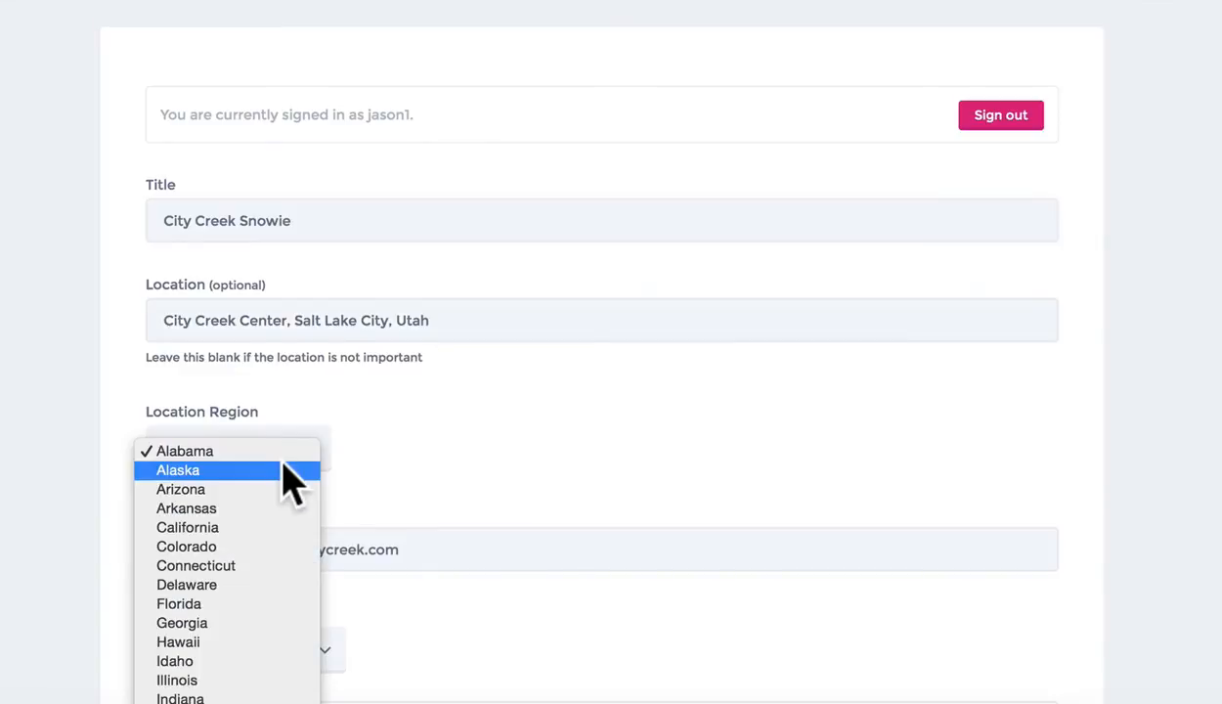
scroll(285, 469, "down", 5)
left_click(400, 545)
scroll(332, 508, "down", 1)
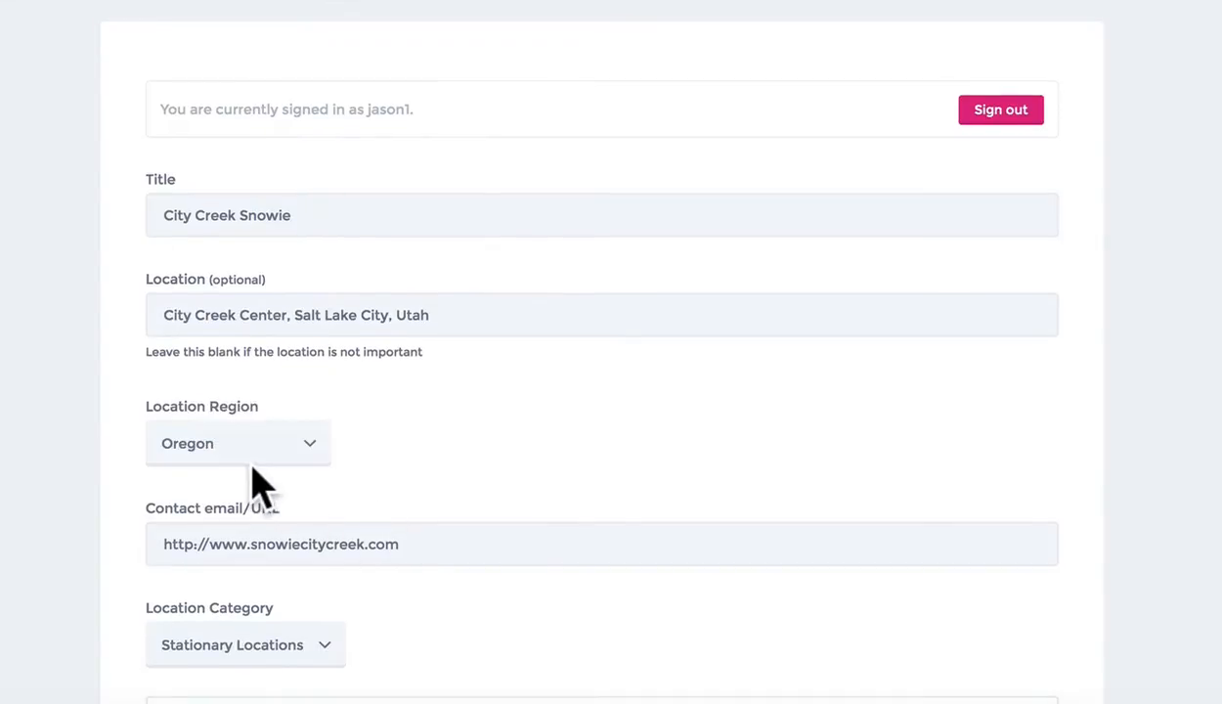
left_click(270, 463)
left_click(232, 578)
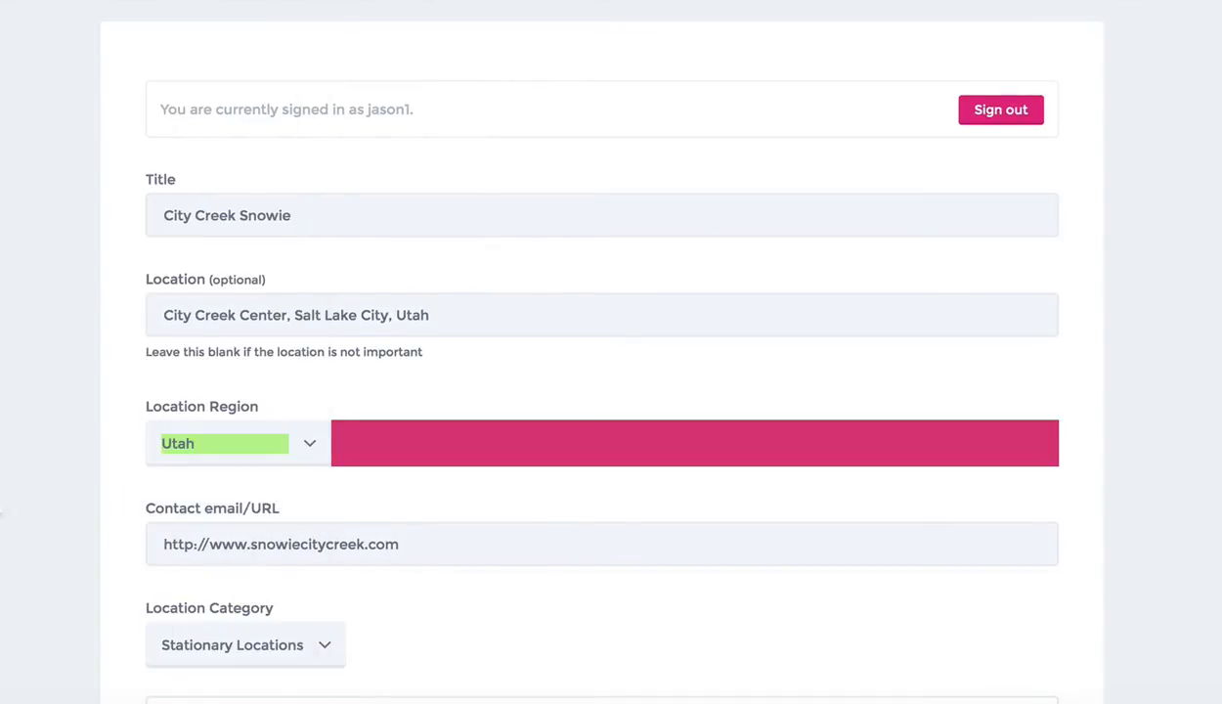
scroll(35, 520, "down", 5)
scroll(35, 520, "down", 10)
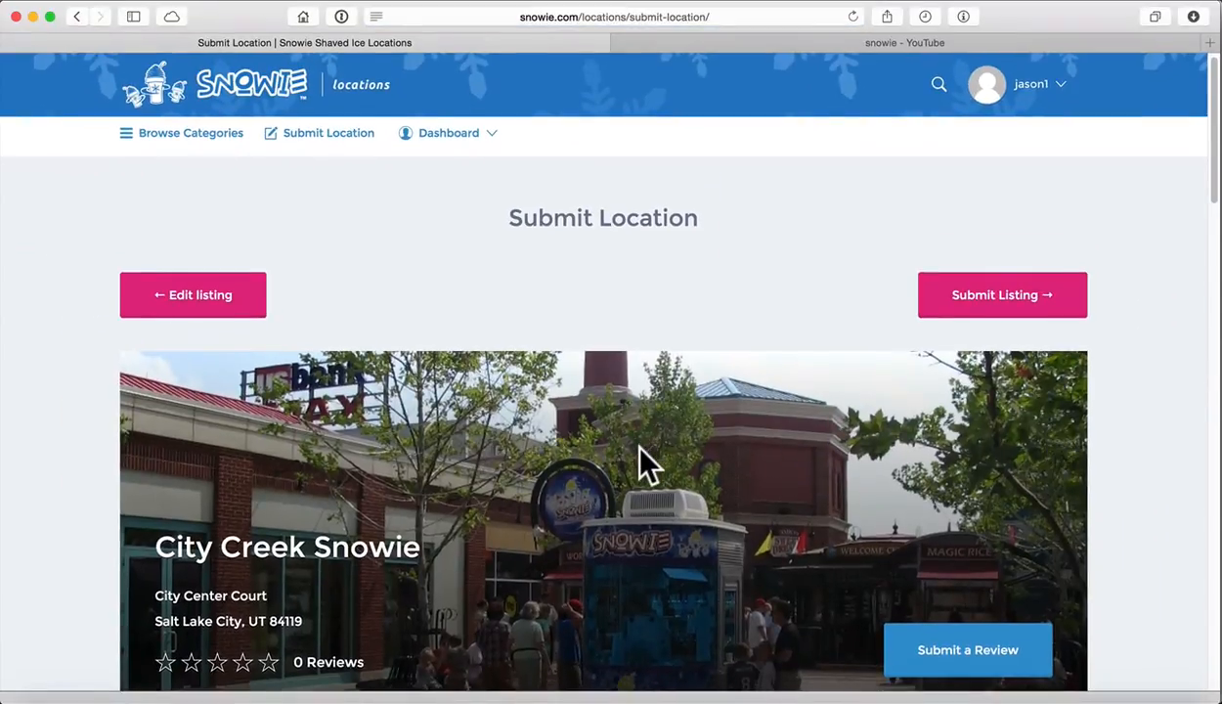
Scroll the preview to check the Salt Lake City, UT 84119 address and street map
scroll(645, 465, "down", 3)
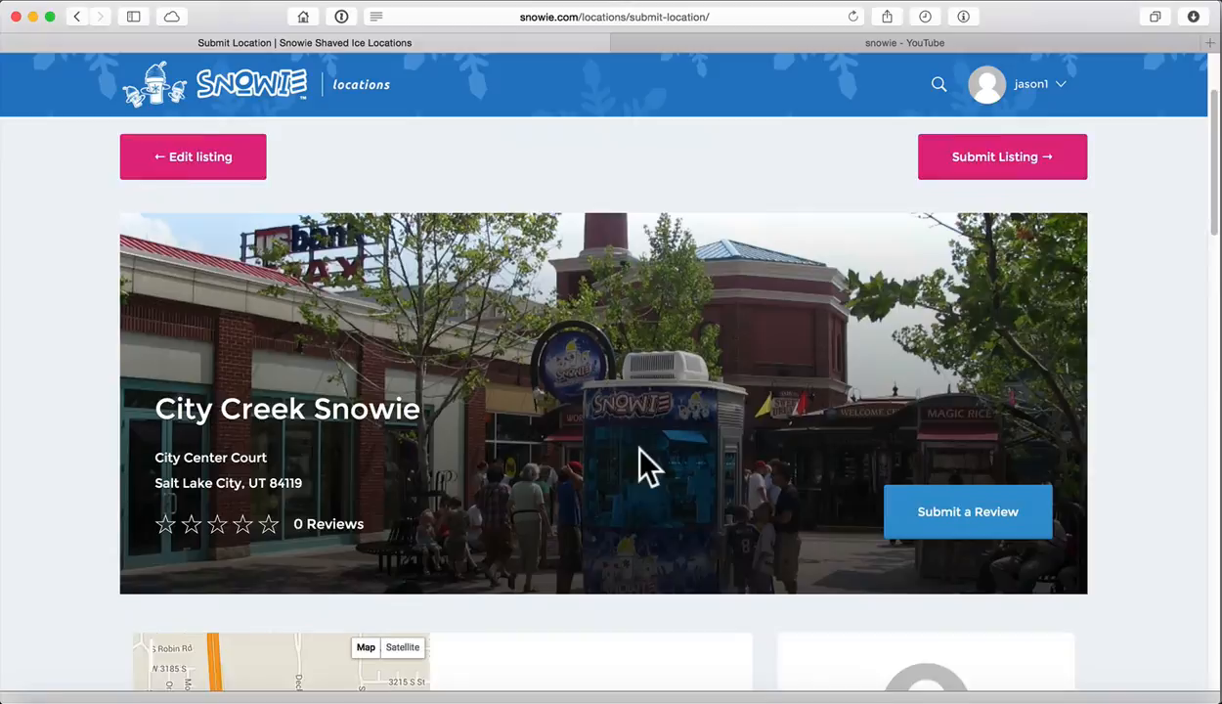
scroll(640, 451, "down", 4)
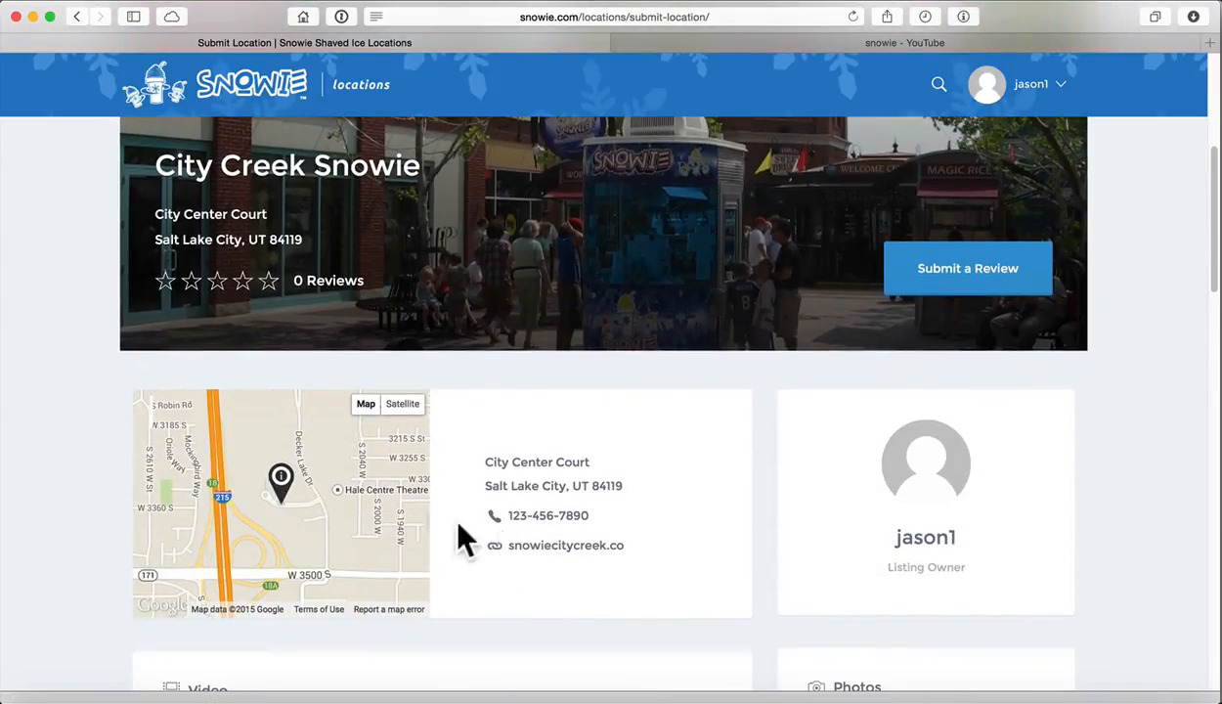
scroll(696, 559, "down", 3)
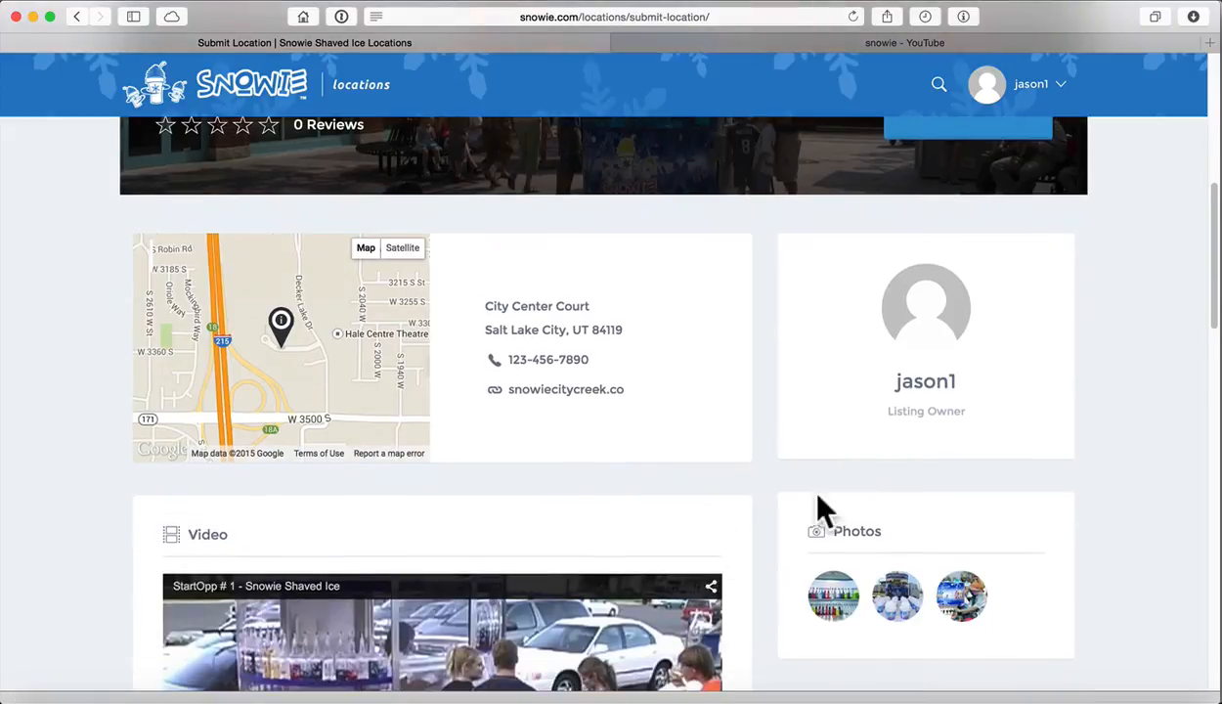
scroll(745, 456, "down", 3)
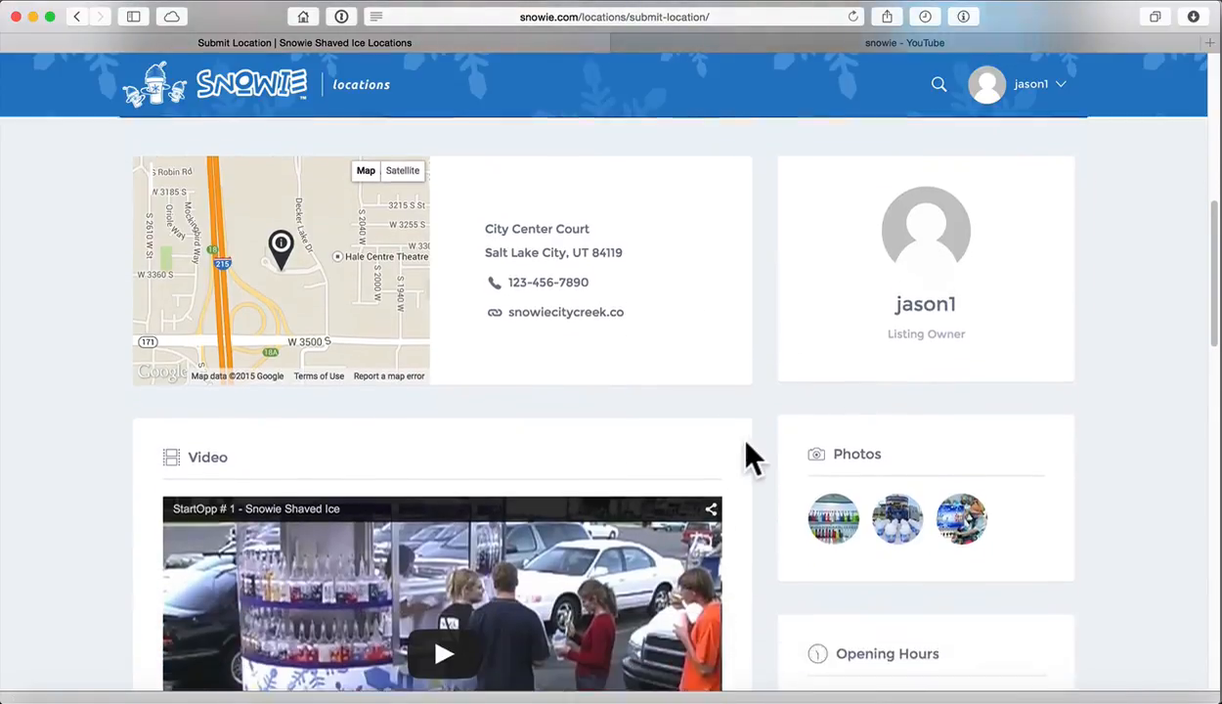
scroll(693, 468, "down", 10)
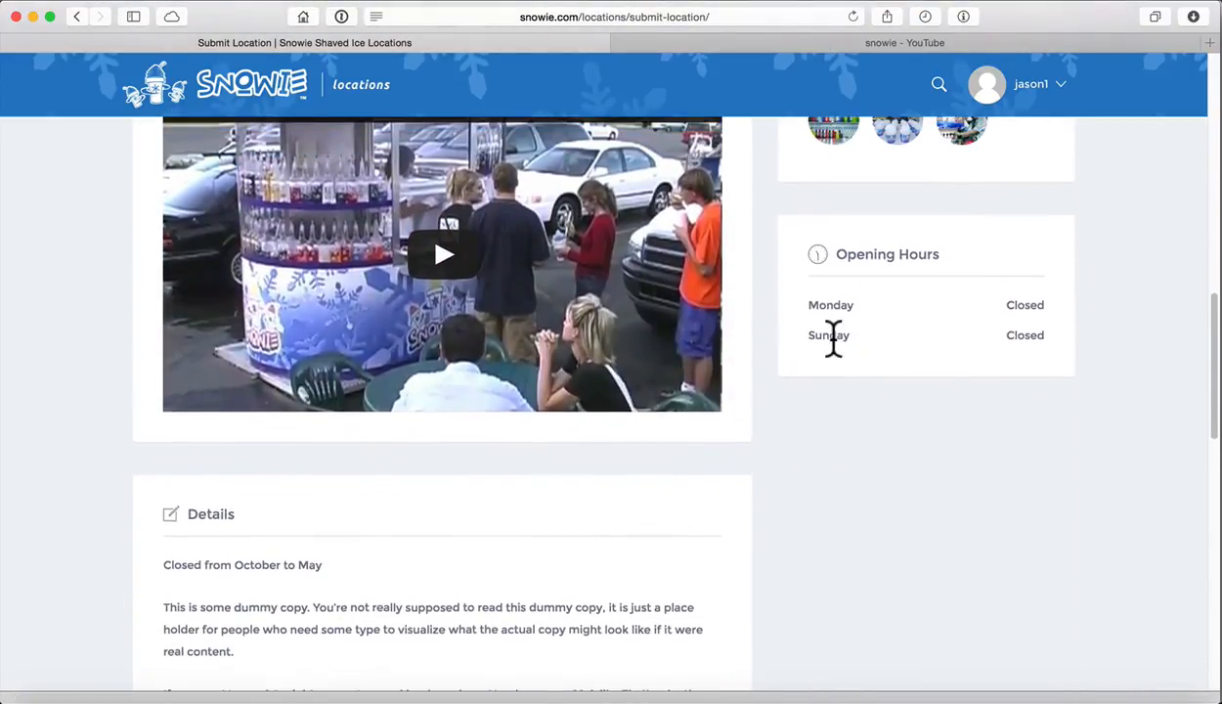
scroll(460, 405, "down", 3)
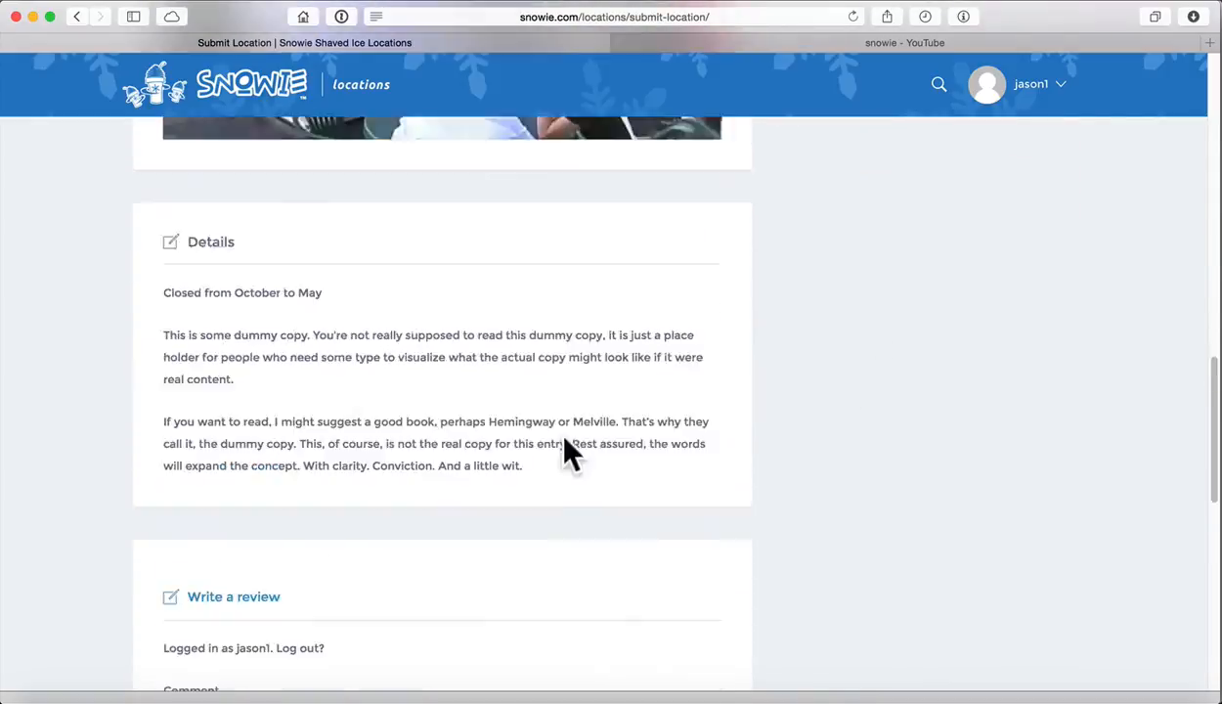
scroll(596, 450, "up", 15)
scroll(680, 441, "up", 3)
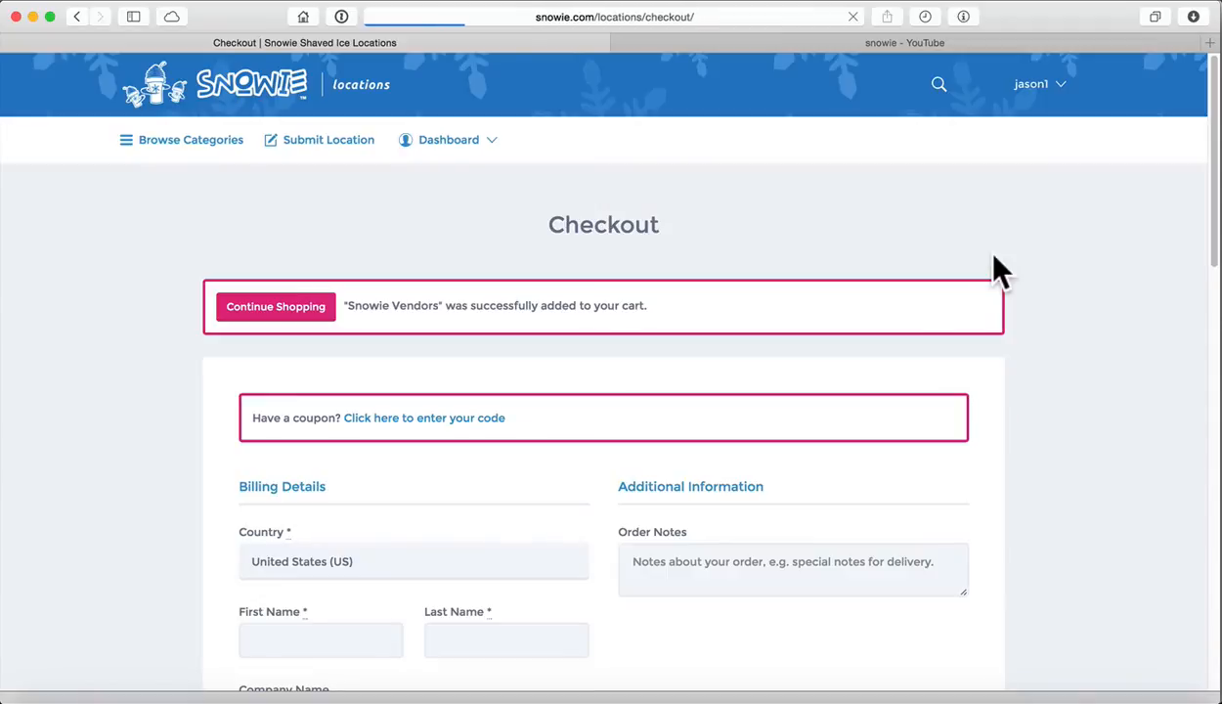
Enter the customer's first and last name and company Snowie in the billing details
scroll(1145, 385, "down", 1)
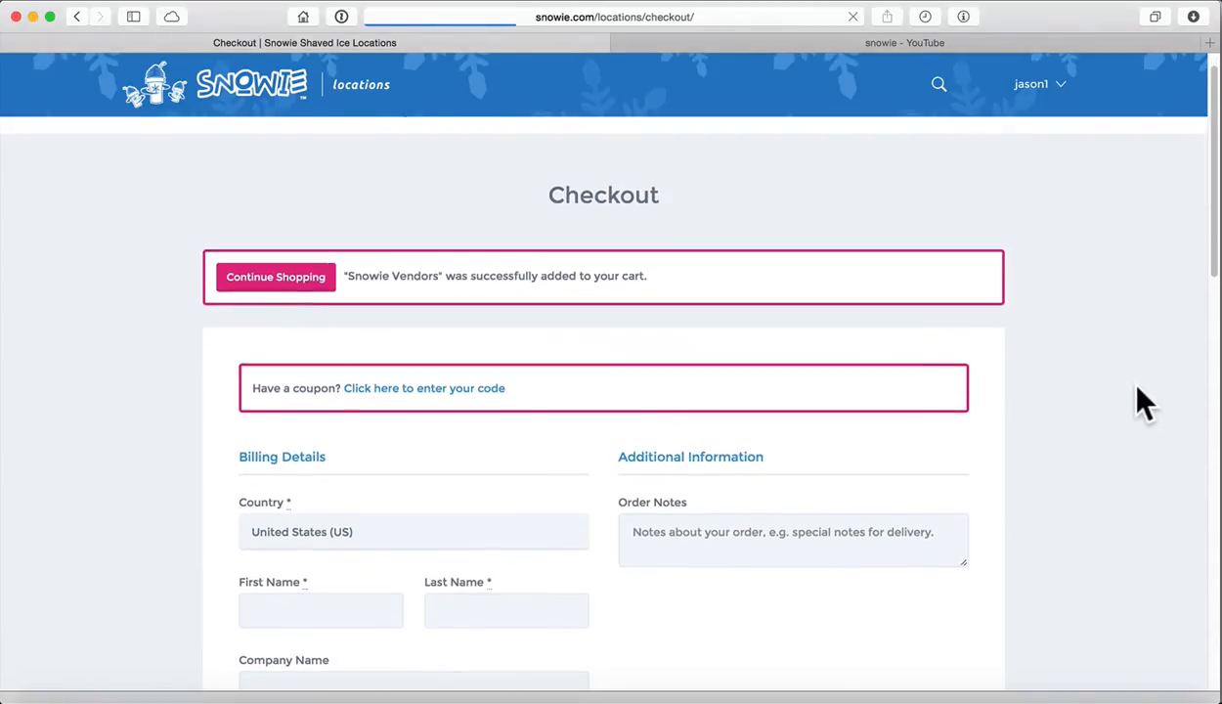
scroll(1135, 385, "down", 4)
scroll(1131, 381, "up", 4)
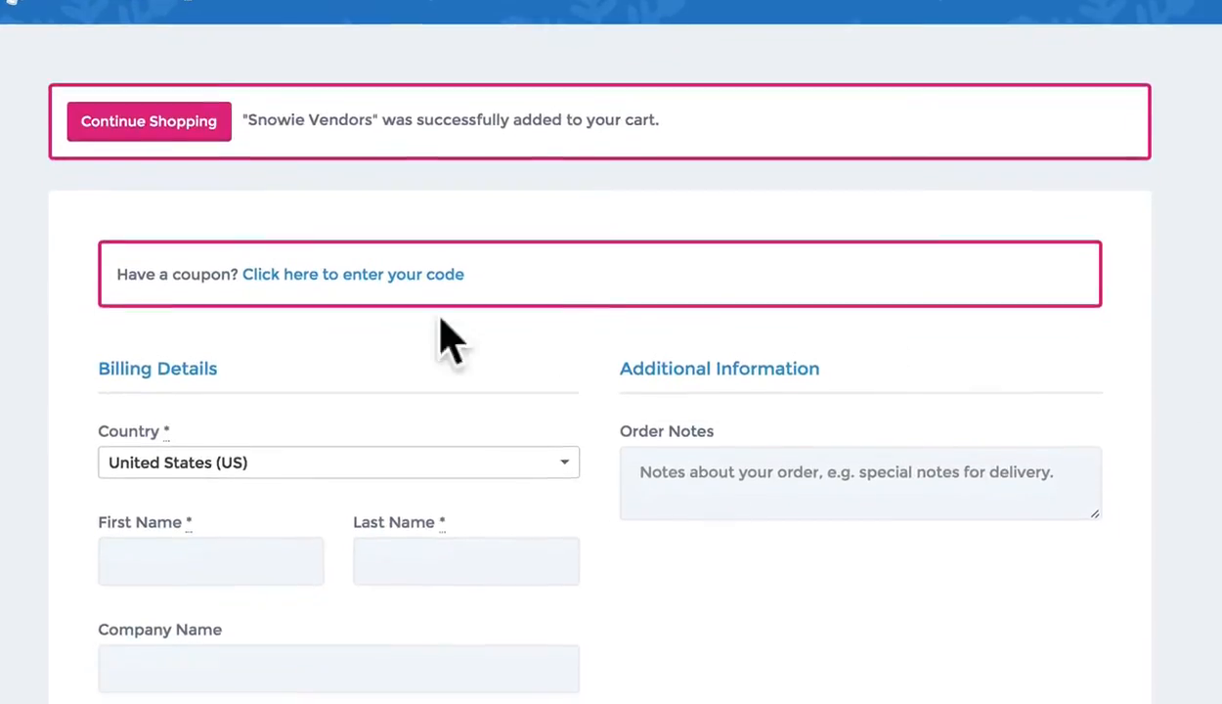
scroll(391, 400, "down", 5)
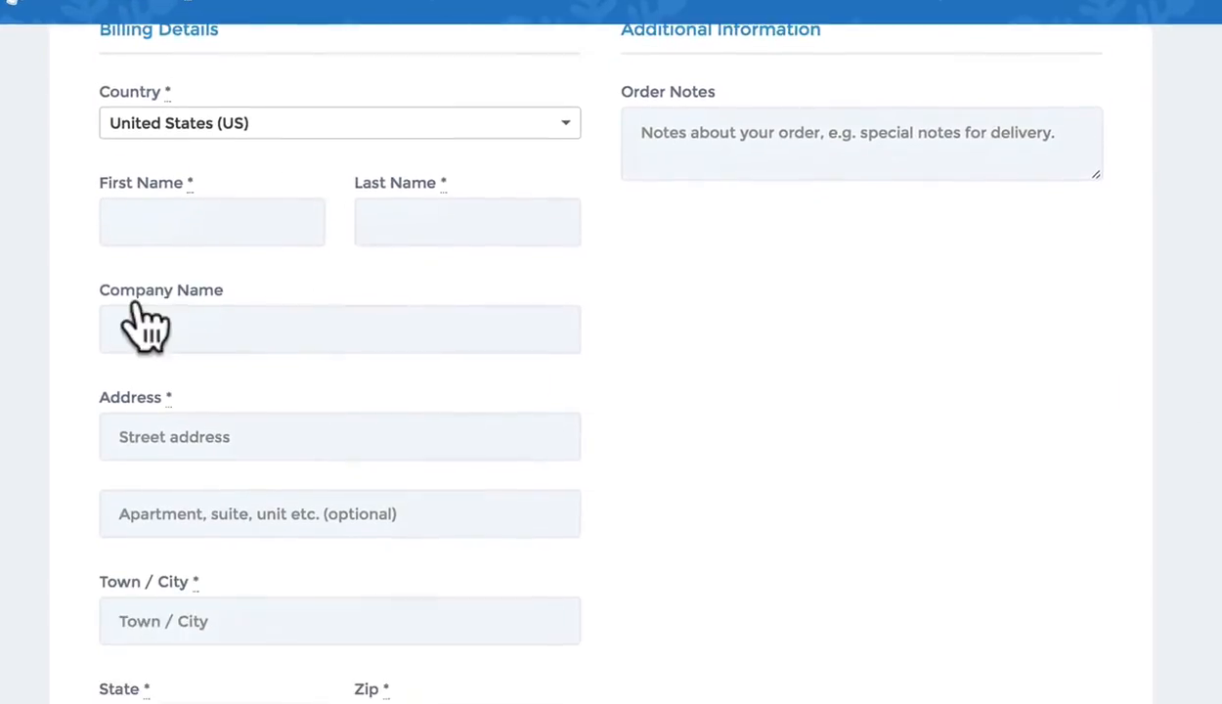
scroll(142, 322, "up", 1)
left_click(242, 308)
type("Jason")
key("Tab")
type("W")
key("Tab")
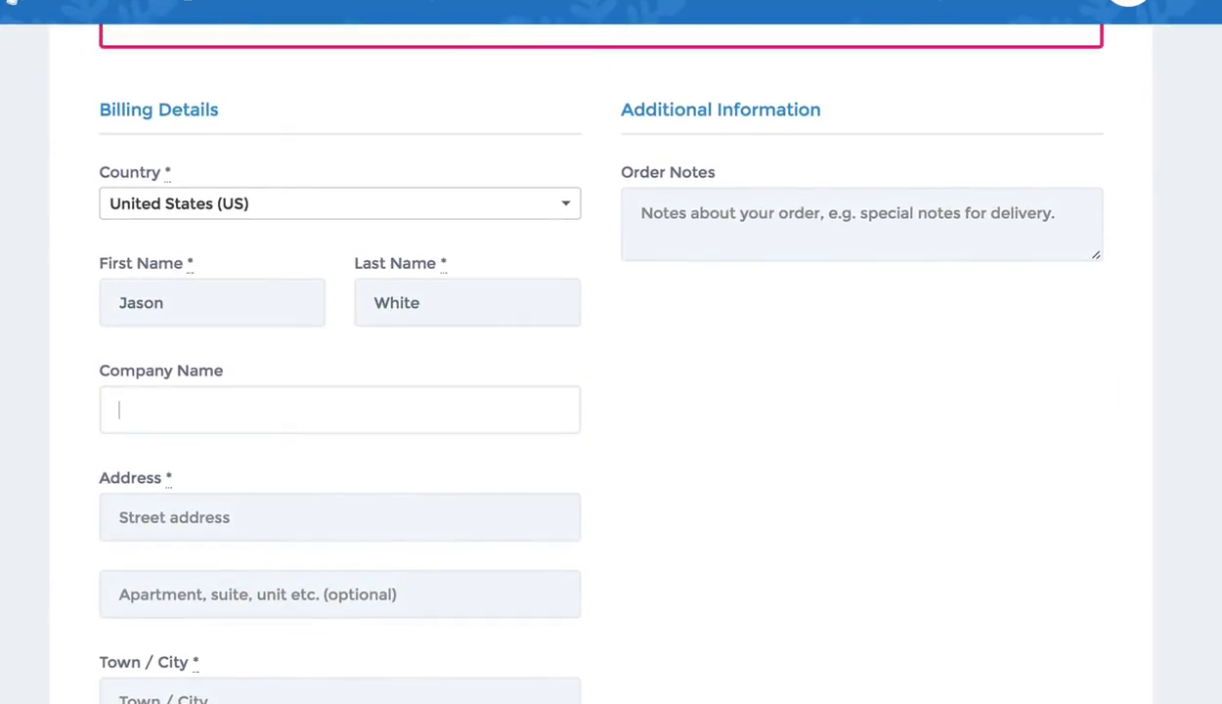
type("Snowie")
key("Tab")
Fill in the billing street address, town, state Utah and zip code
type("123 West 456 East")
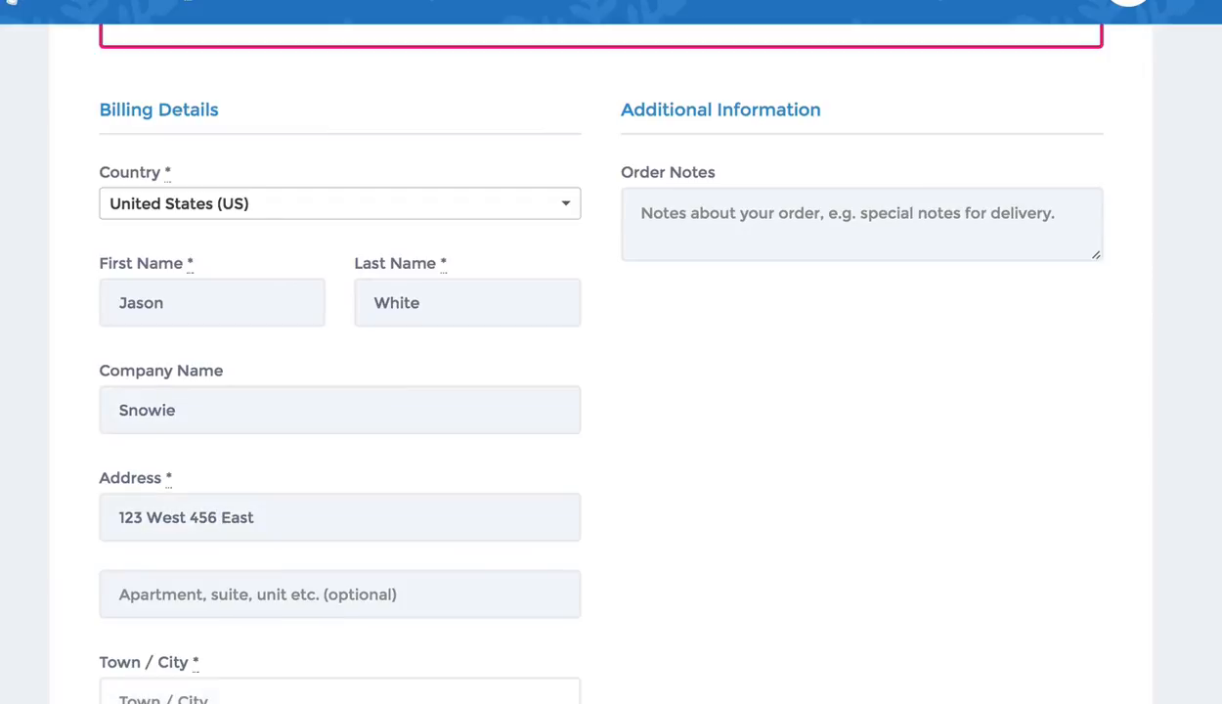
key("Tab")
type("Anytown")
key("Tab")
type("ut")
key("Return")
key("Tab")
type("12345")
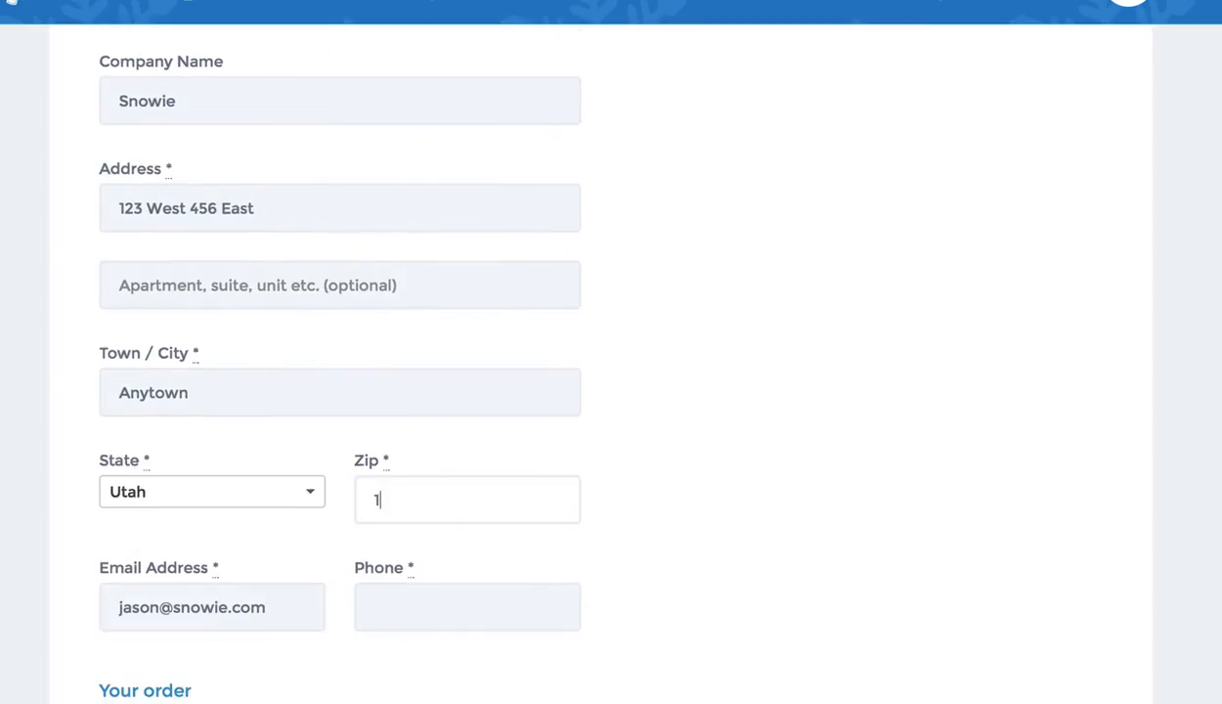
scroll(764, 444, "down", 4)
scroll(621, 445, "down", 1)
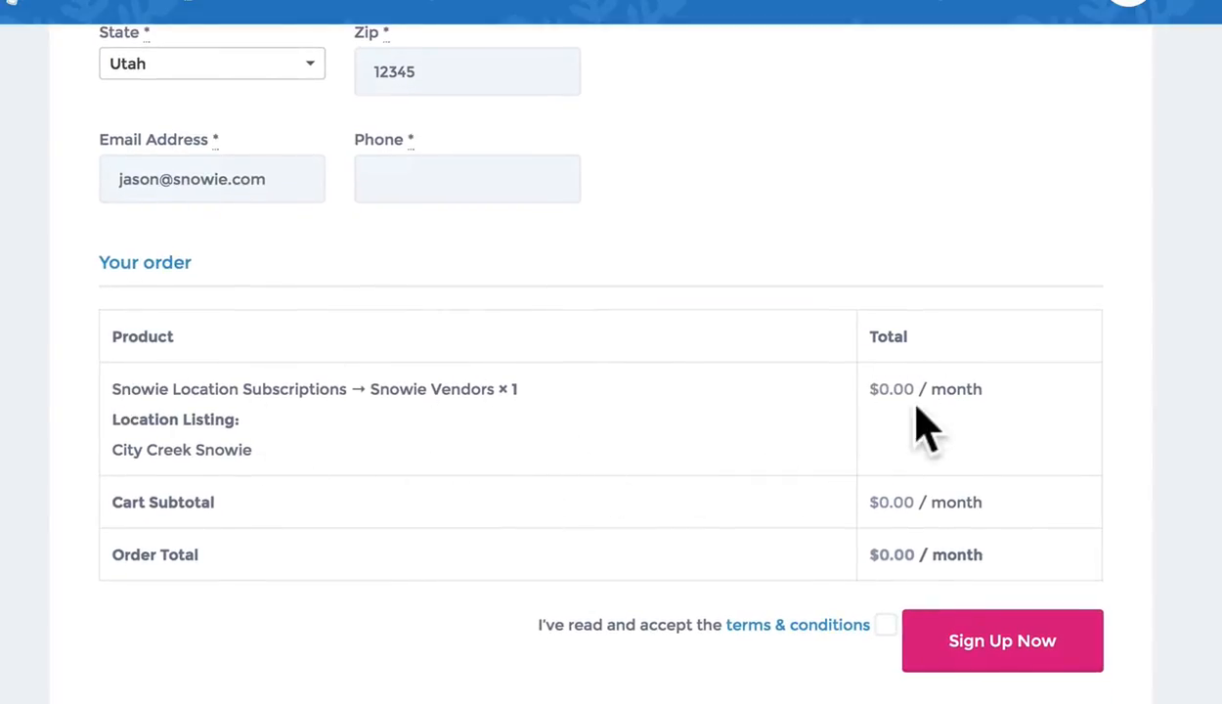
scroll(933, 396, "down", 1)
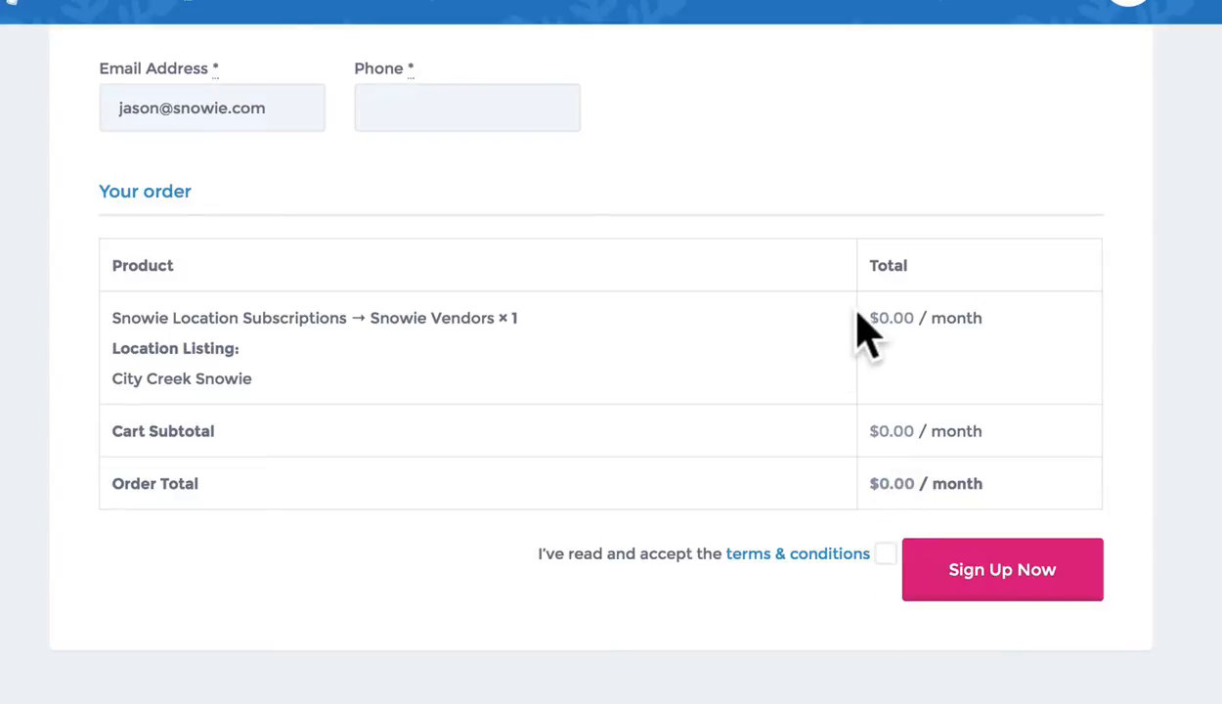
scroll(860, 337, "up", 10)
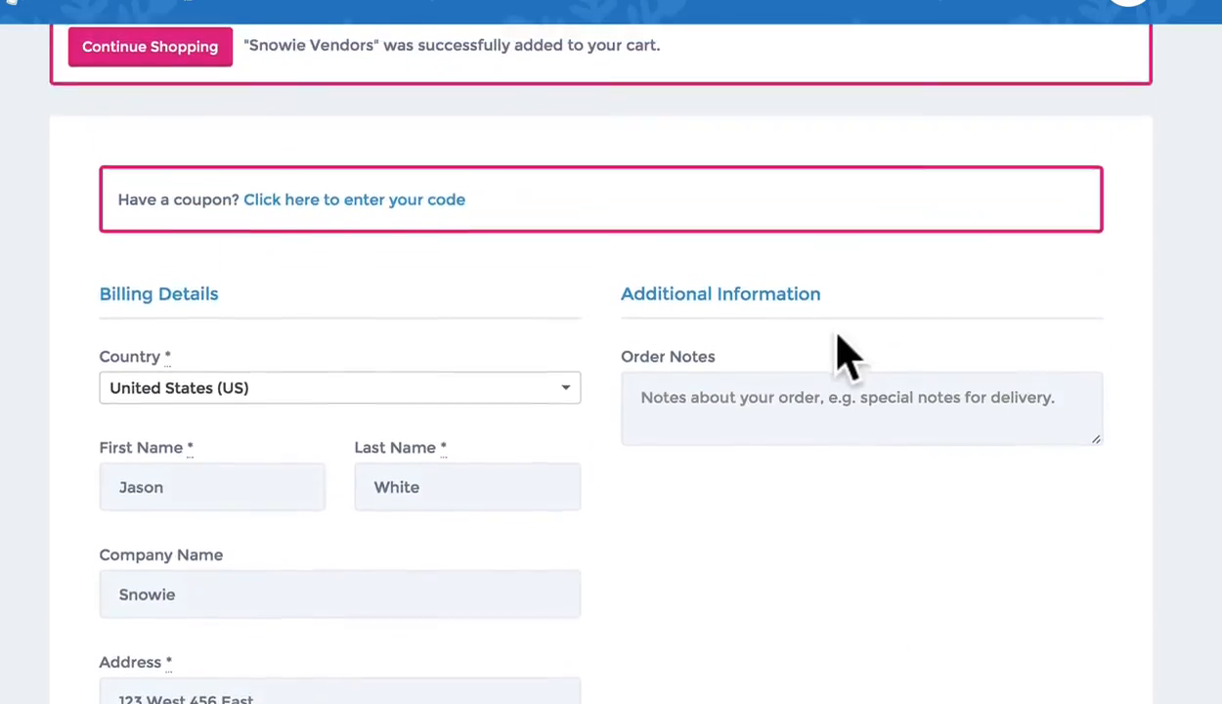
Accept the terms and submit the order form with Sign Up Now
scroll(640, 332, "down", 10)
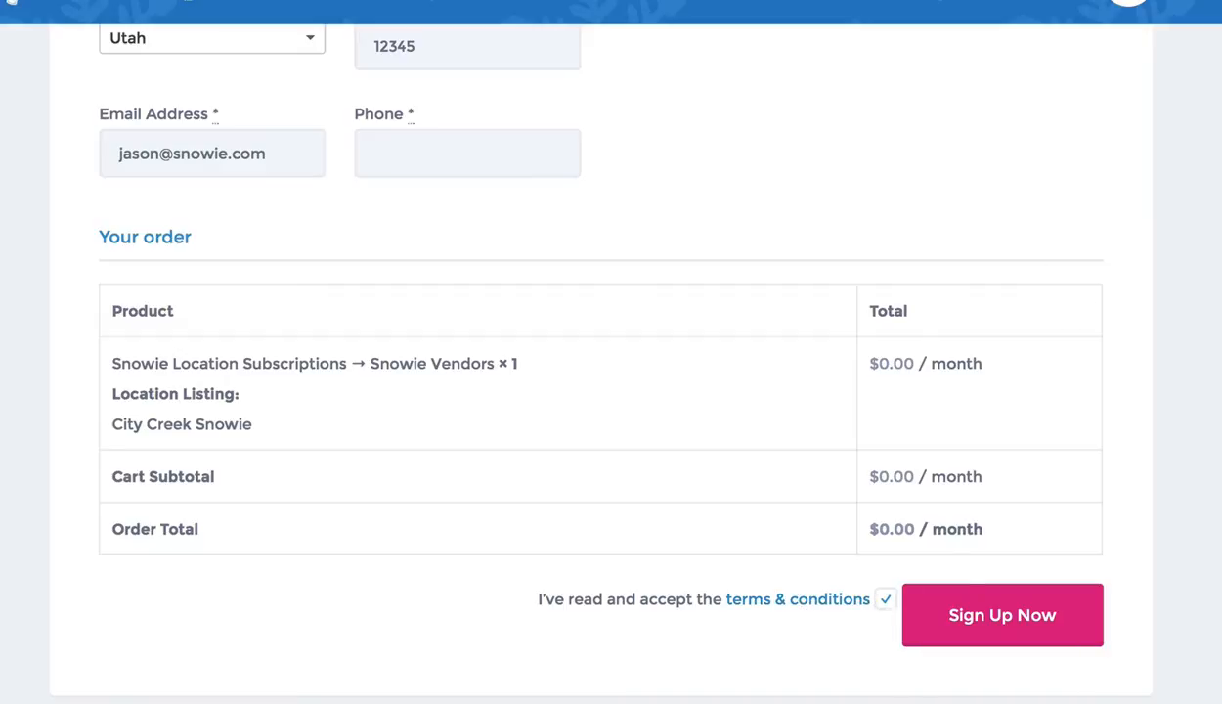
left_click(1013, 616)
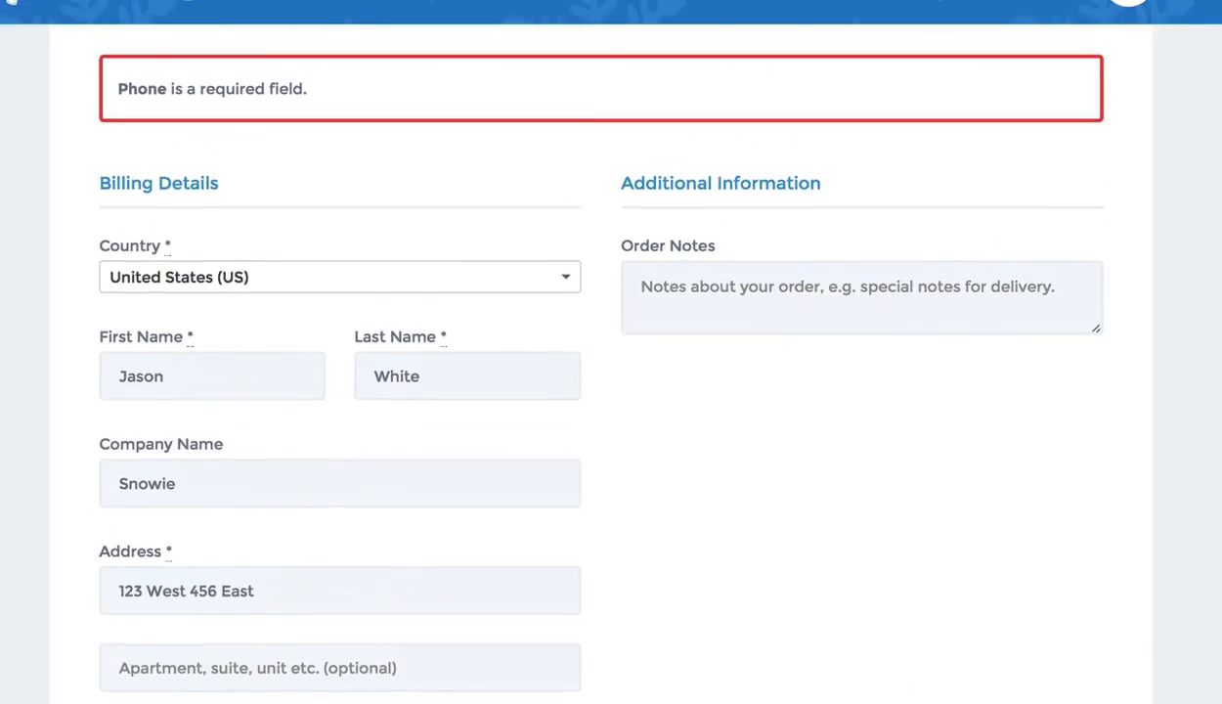
scroll(1212, 489, "down", 6)
scroll(1212, 489, "up", 2)
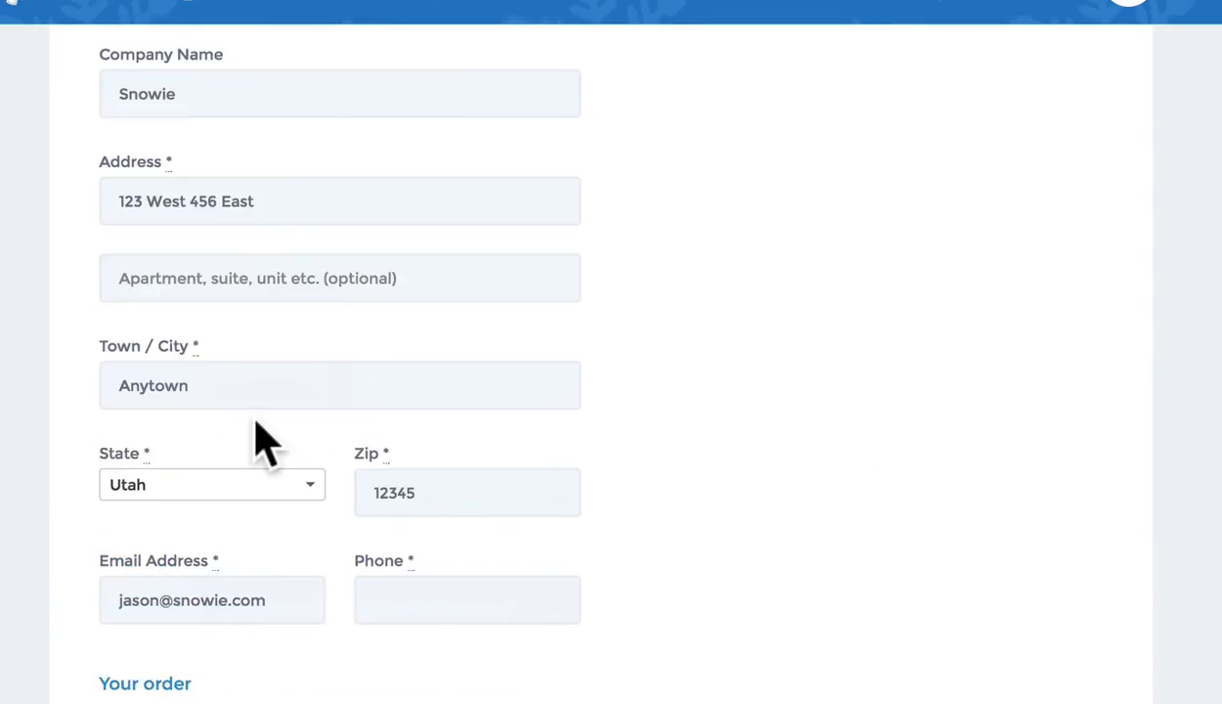
Enter the missing phone number and resubmit the order
left_click(435, 582)
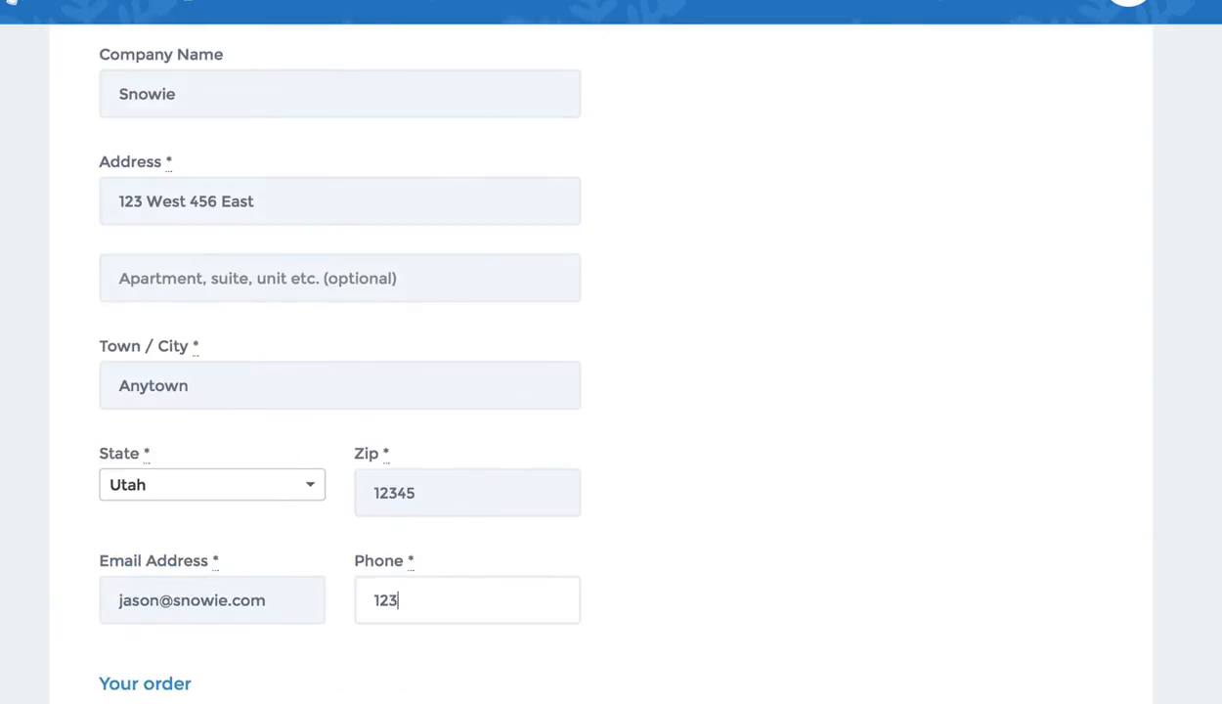
left_click(1031, 382)
scroll(750, 567, "down", 5)
left_click(981, 614)
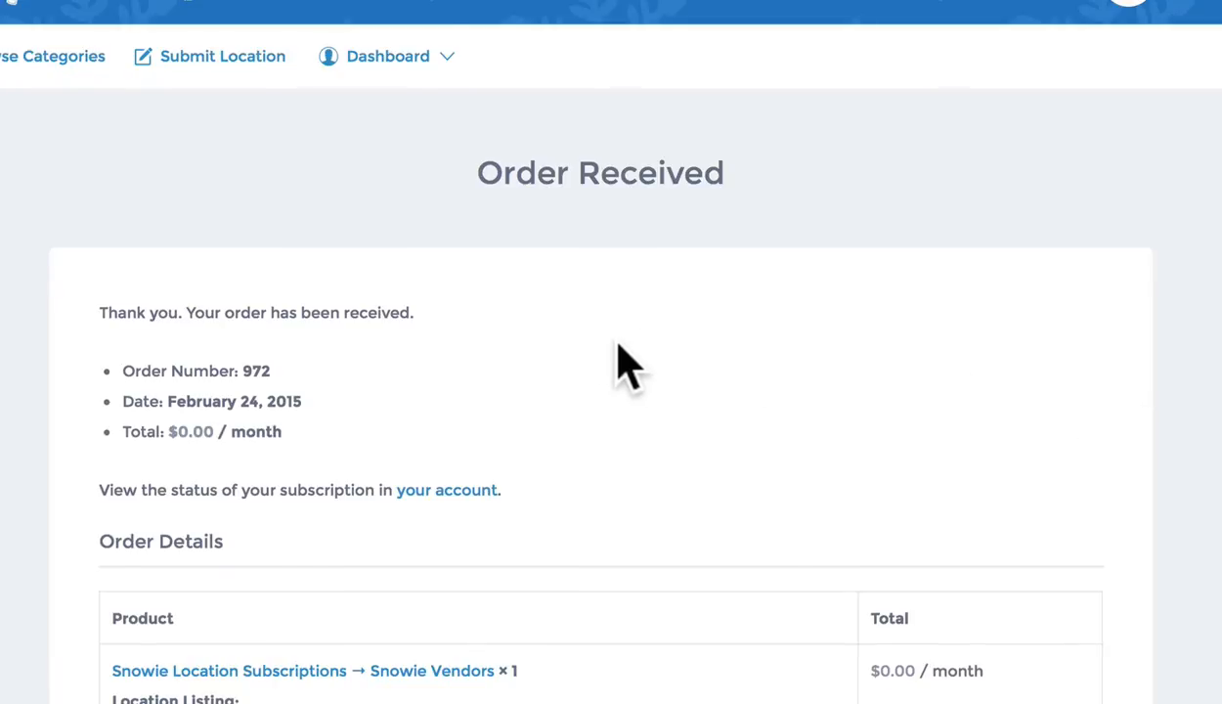
Review the Order Received details for the City Creek Snowie order totalling $0.00/month
scroll(630, 364, "down", 6)
scroll(643, 363, "up", 2)
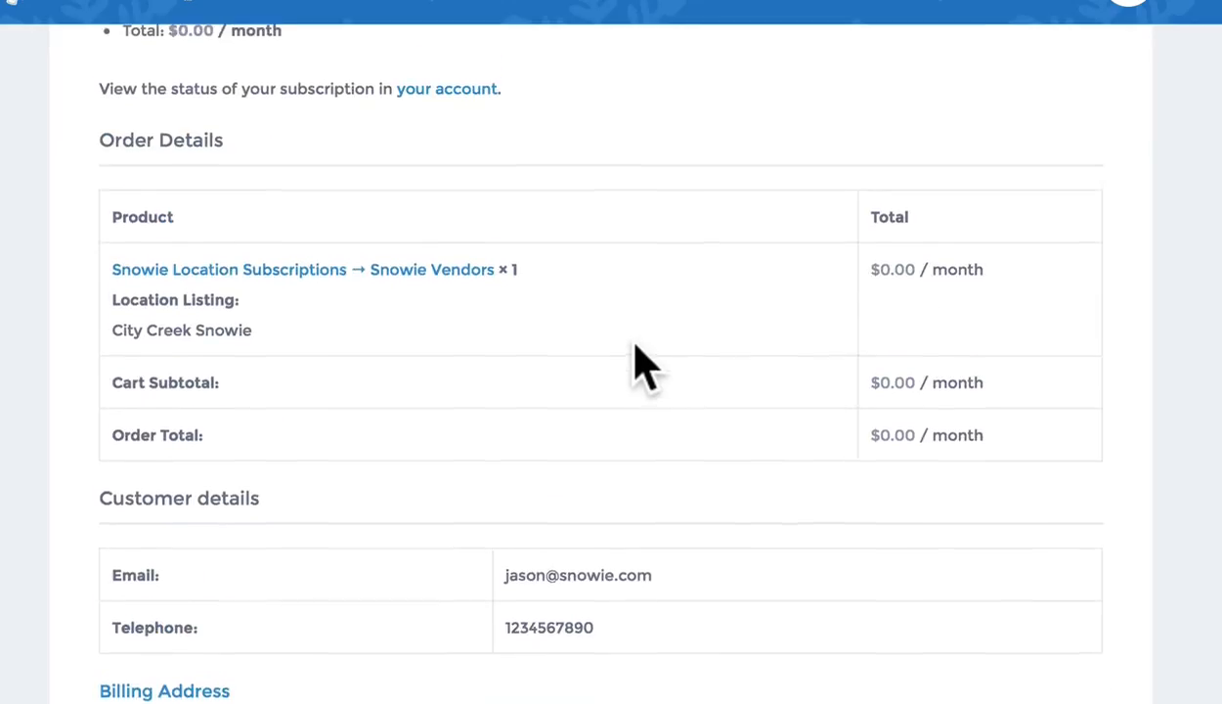
scroll(645, 363, "up", 1)
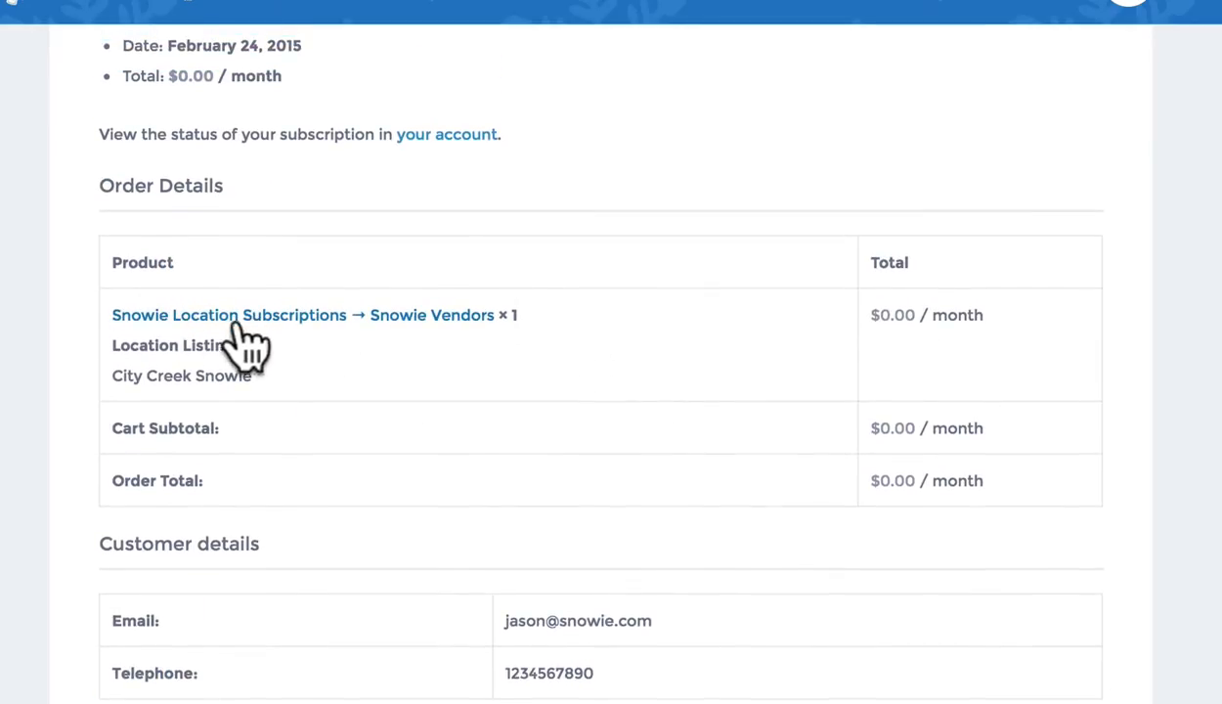
scroll(472, 341, "down", 2)
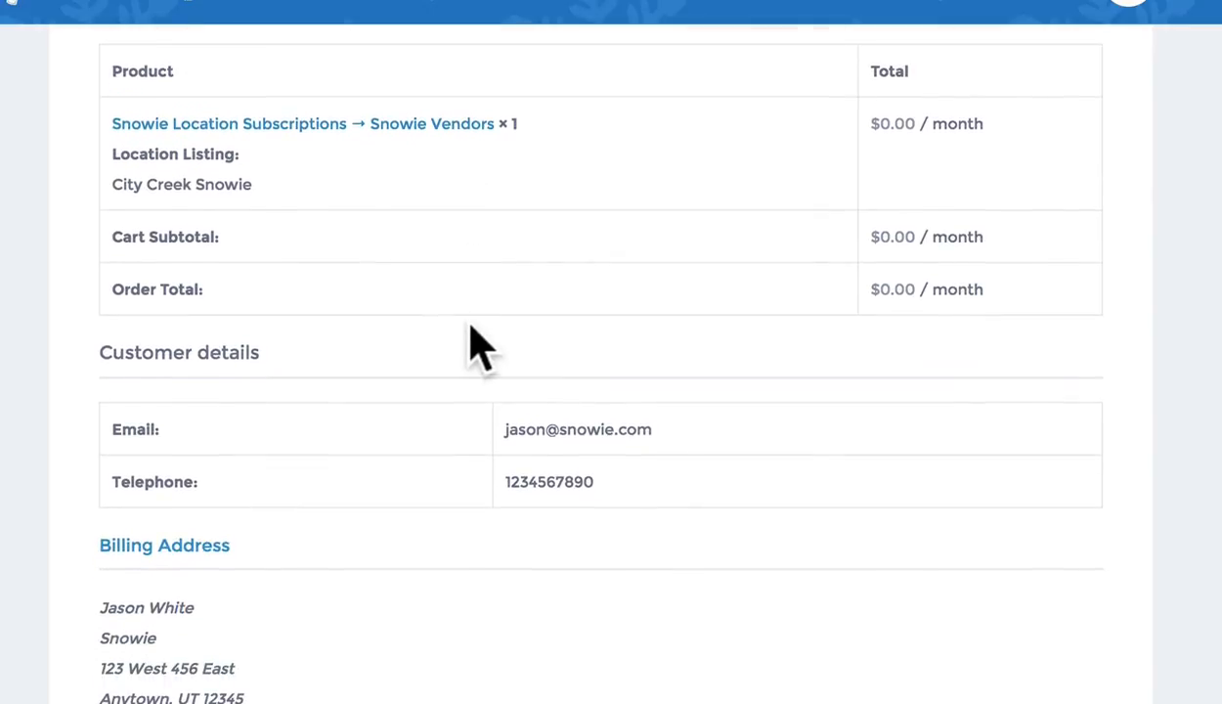
scroll(333, 498, "up", 6)
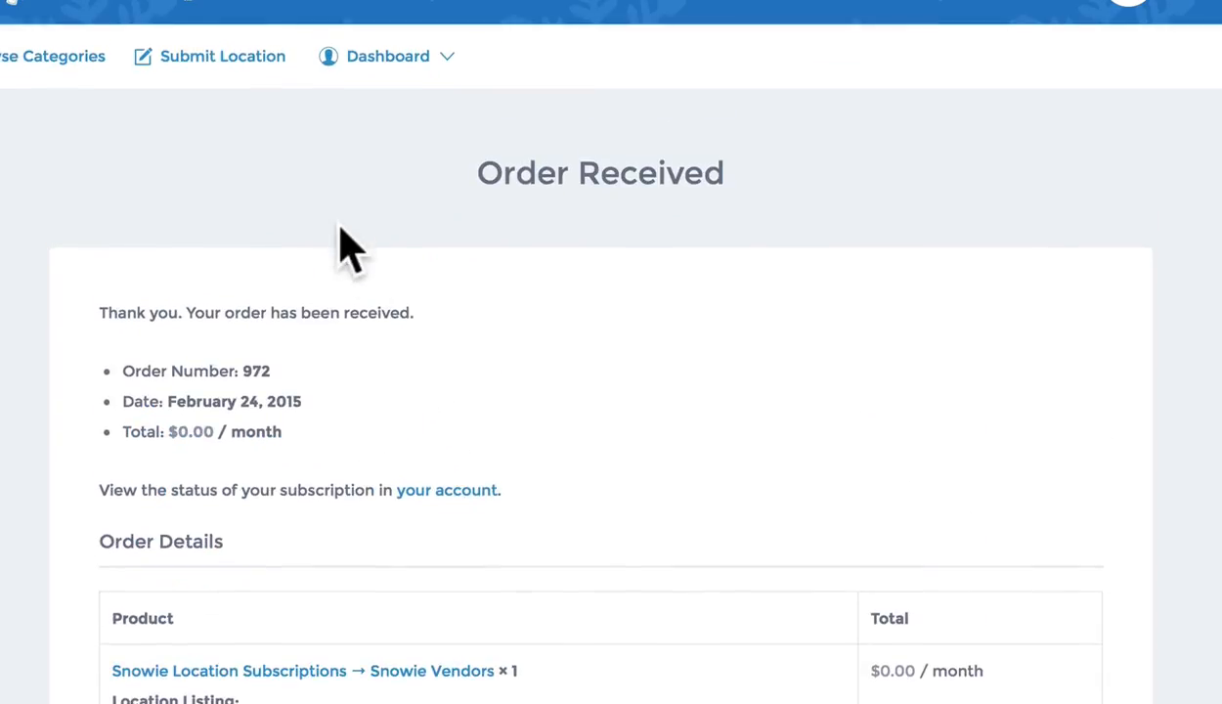
mouse_move(386, 83)
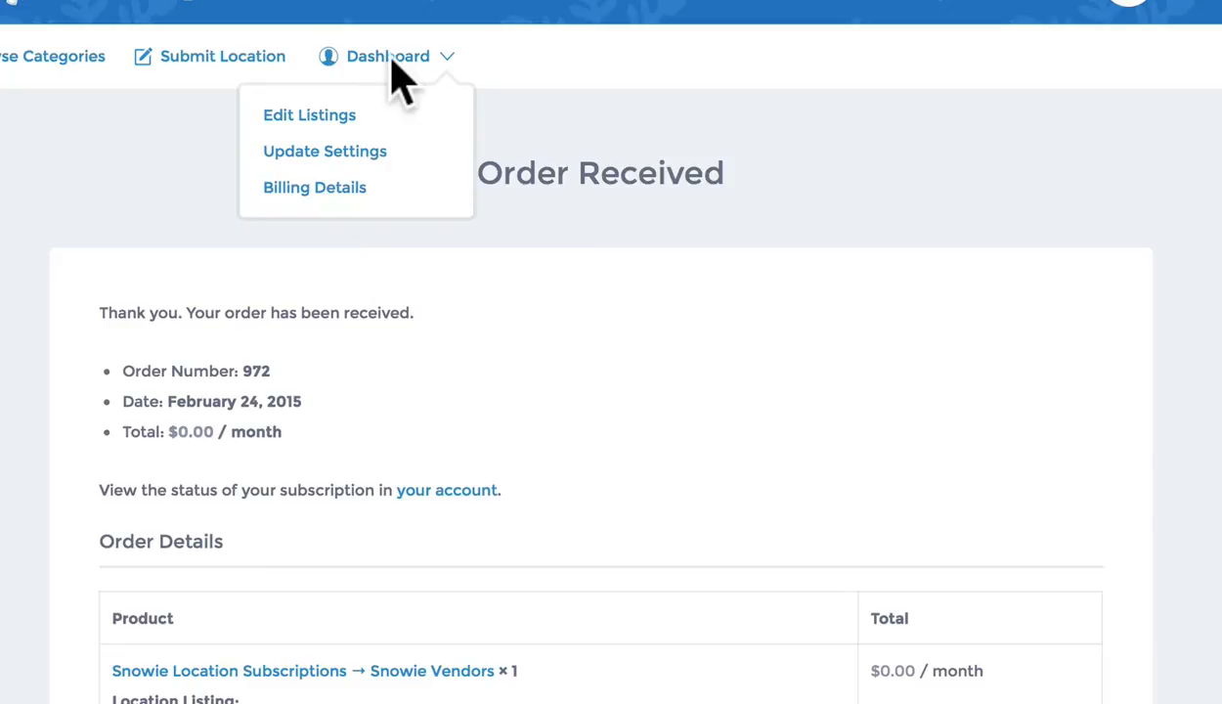
Open My Account to review the active City Creek Snowie subscription, next payment March 25, 2015
left_click(393, 61)
scroll(426, 411, "down", 3)
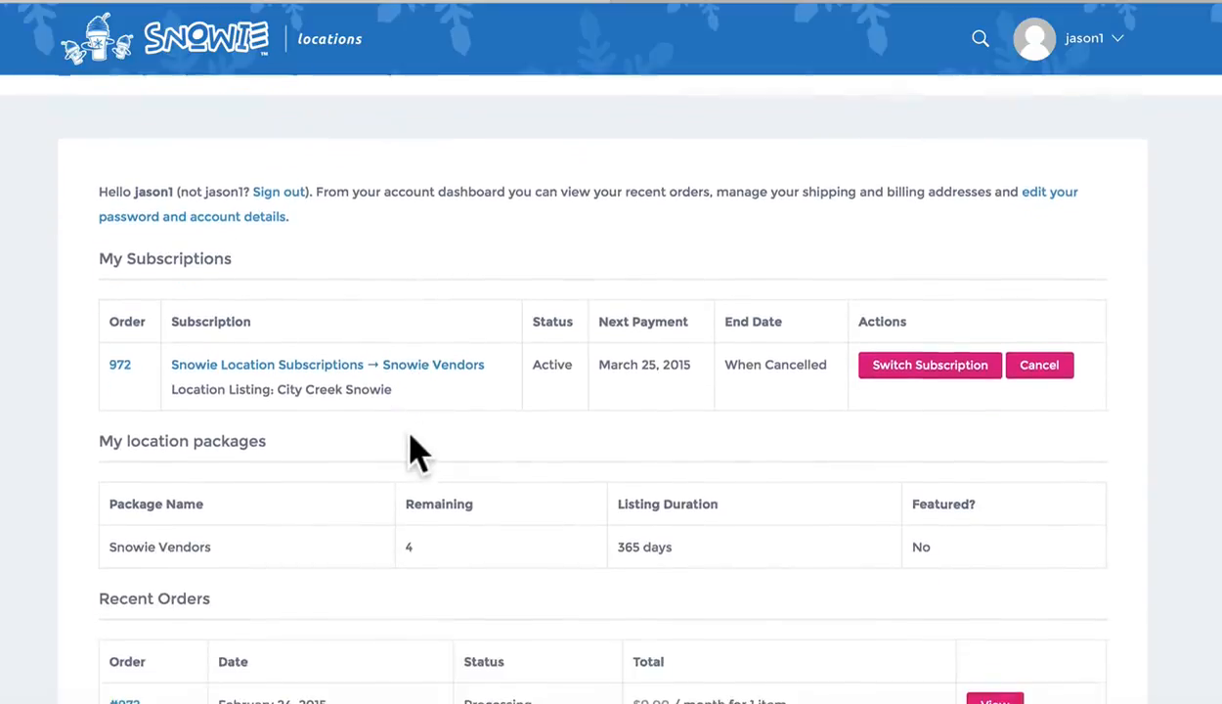
scroll(427, 452, "down", 4)
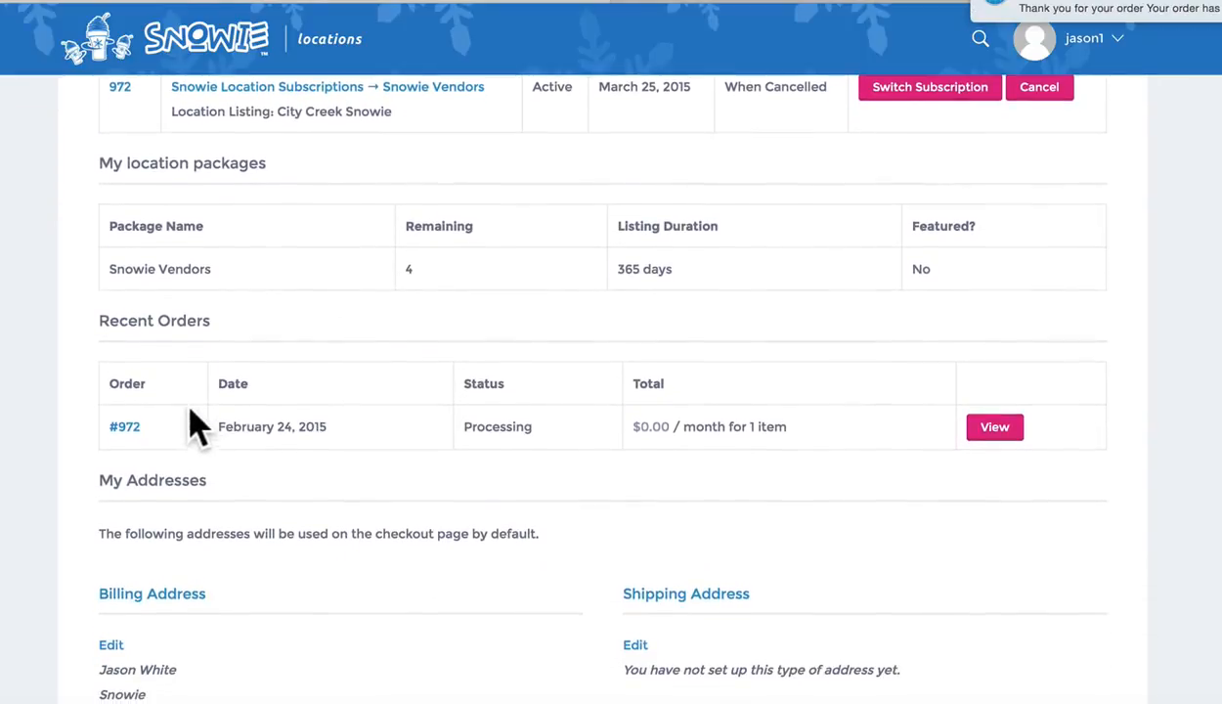
scroll(436, 464, "down", 2)
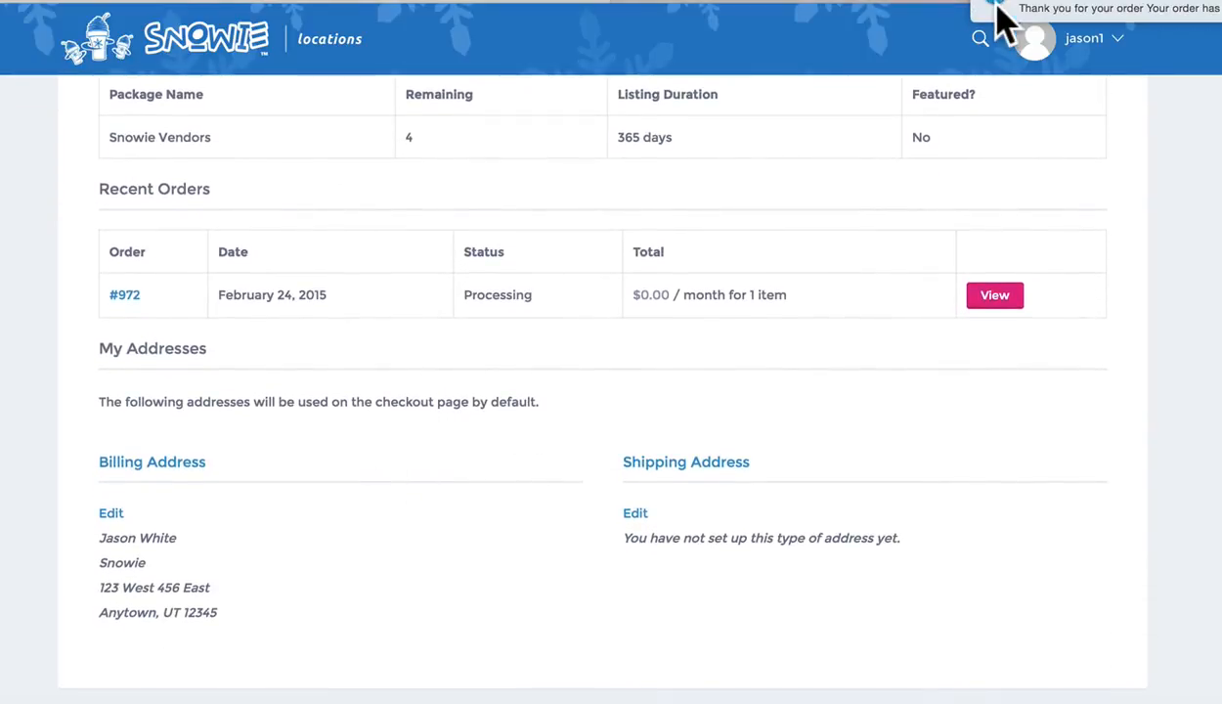
scroll(504, 463, "down", 1)
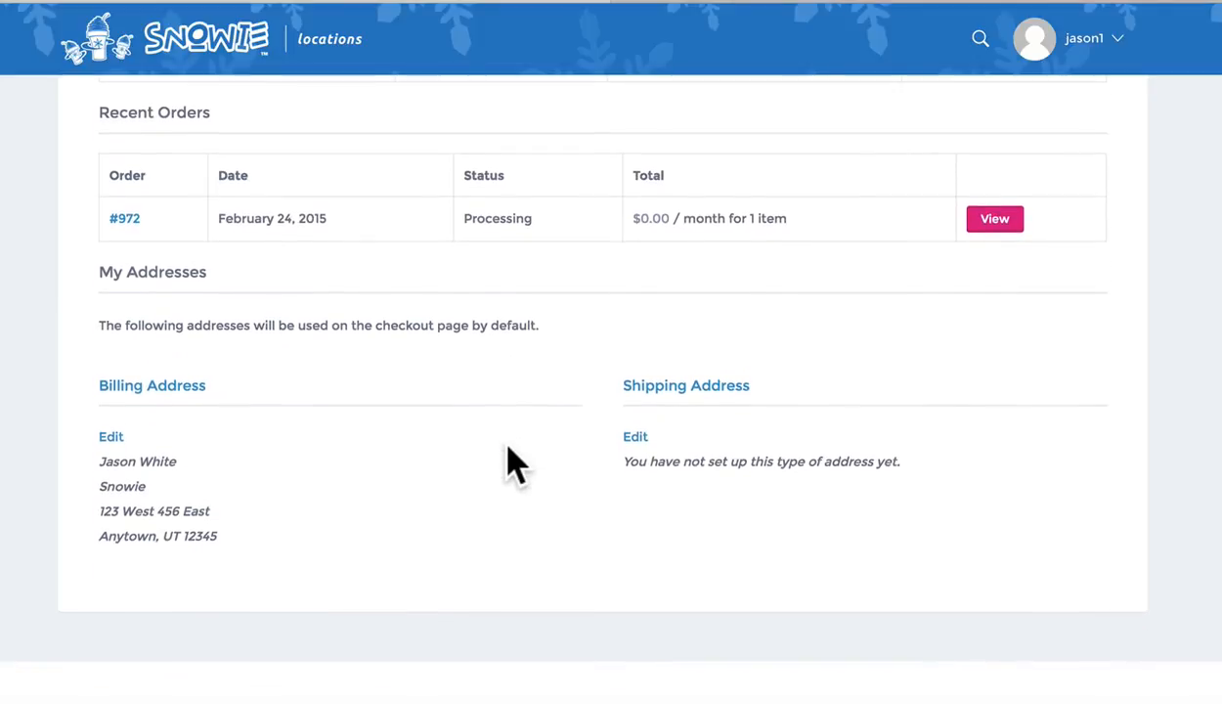
scroll(505, 464, "up", 10)
scroll(459, 469, "up", 1)
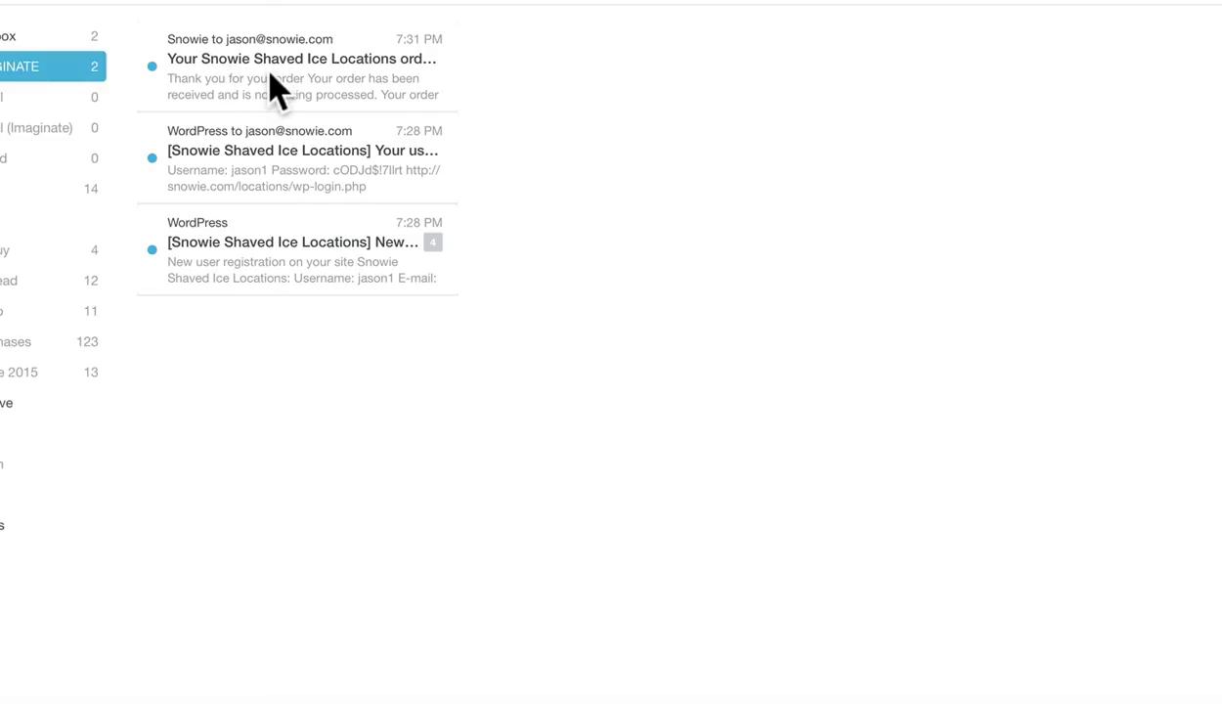
Check the order receipt email in Mail, then return to the account page
left_click(272, 87)
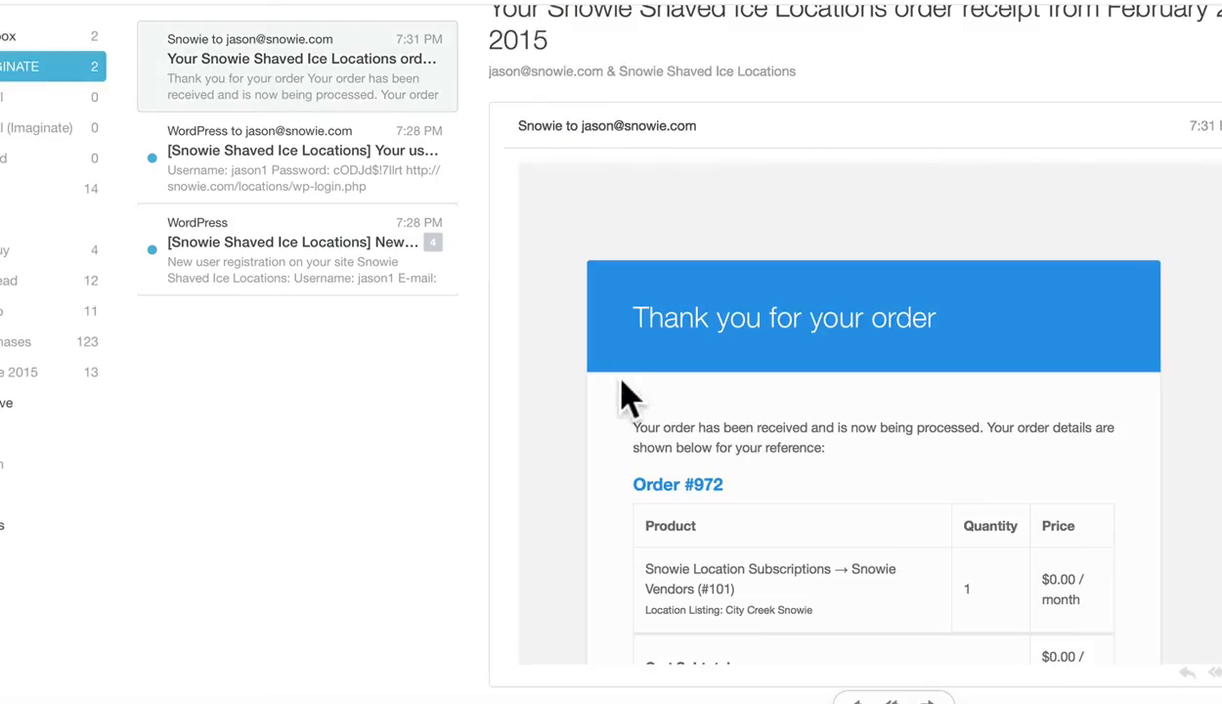
scroll(782, 382, "down", 5)
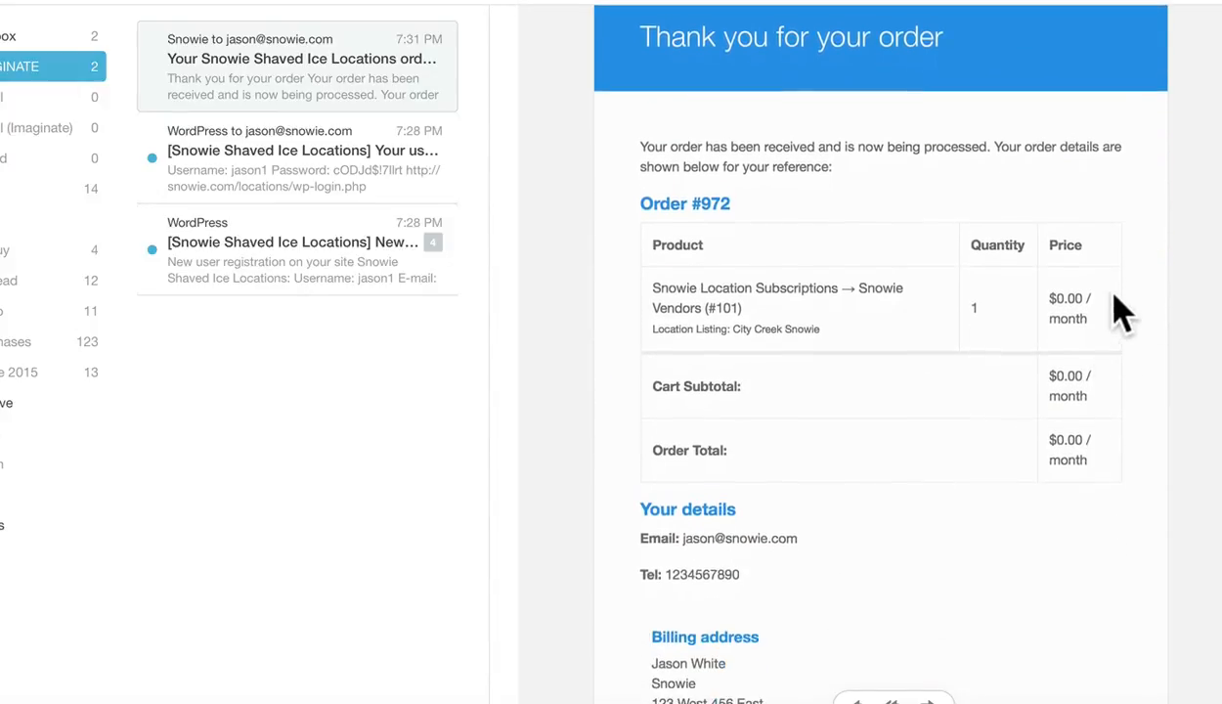
scroll(1104, 368, "down", 3)
scroll(1105, 372, "up", 8)
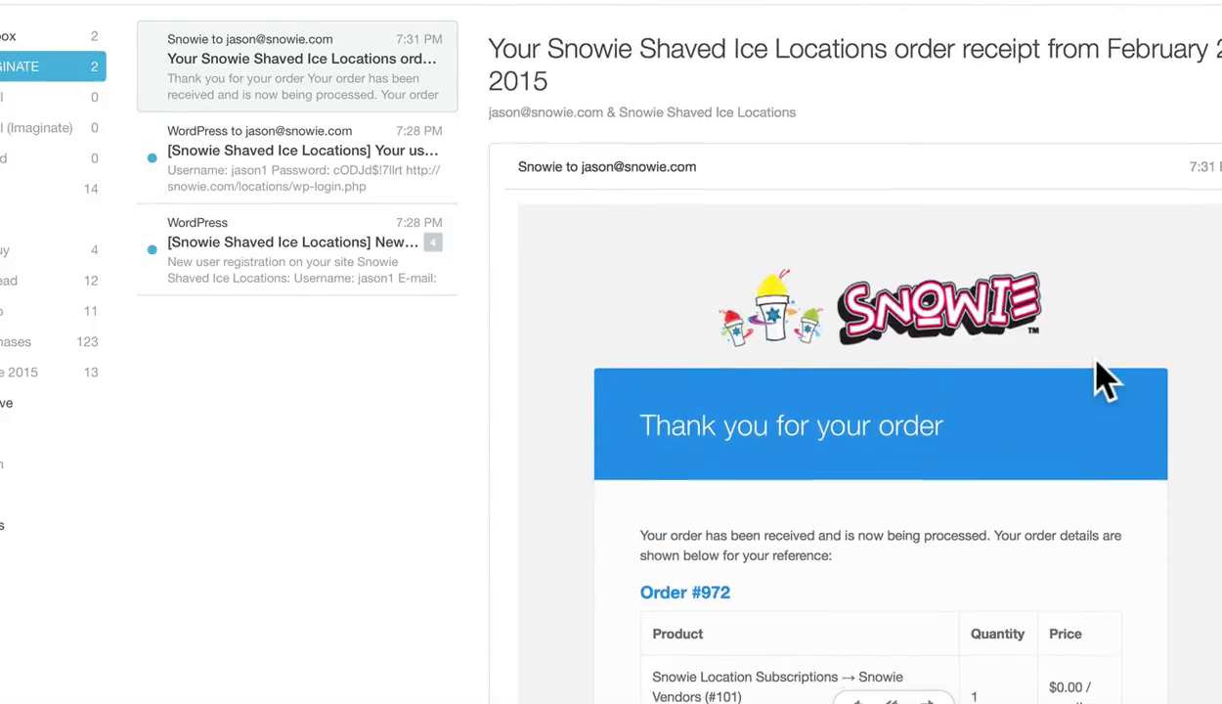
key("super+Tab")
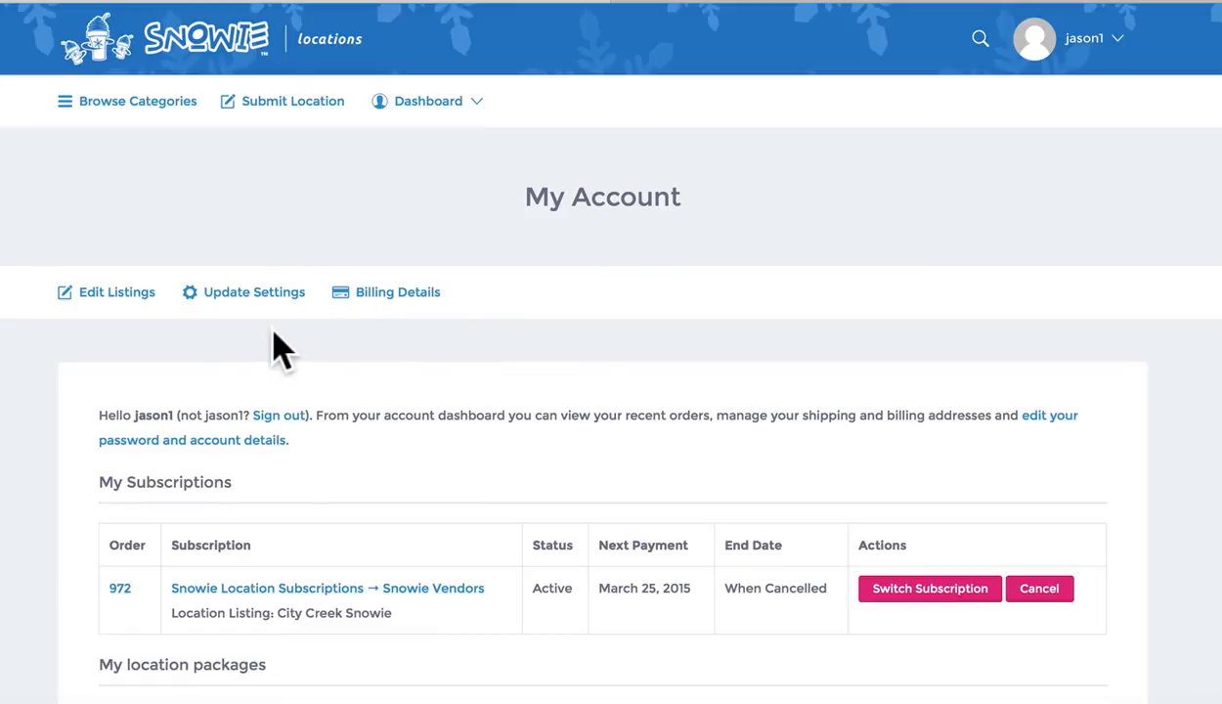
Open the Listings table showing City Creek Snowie pending approval, posted February 24, 2015
left_click(107, 294)
scroll(153, 422, "down", 1)
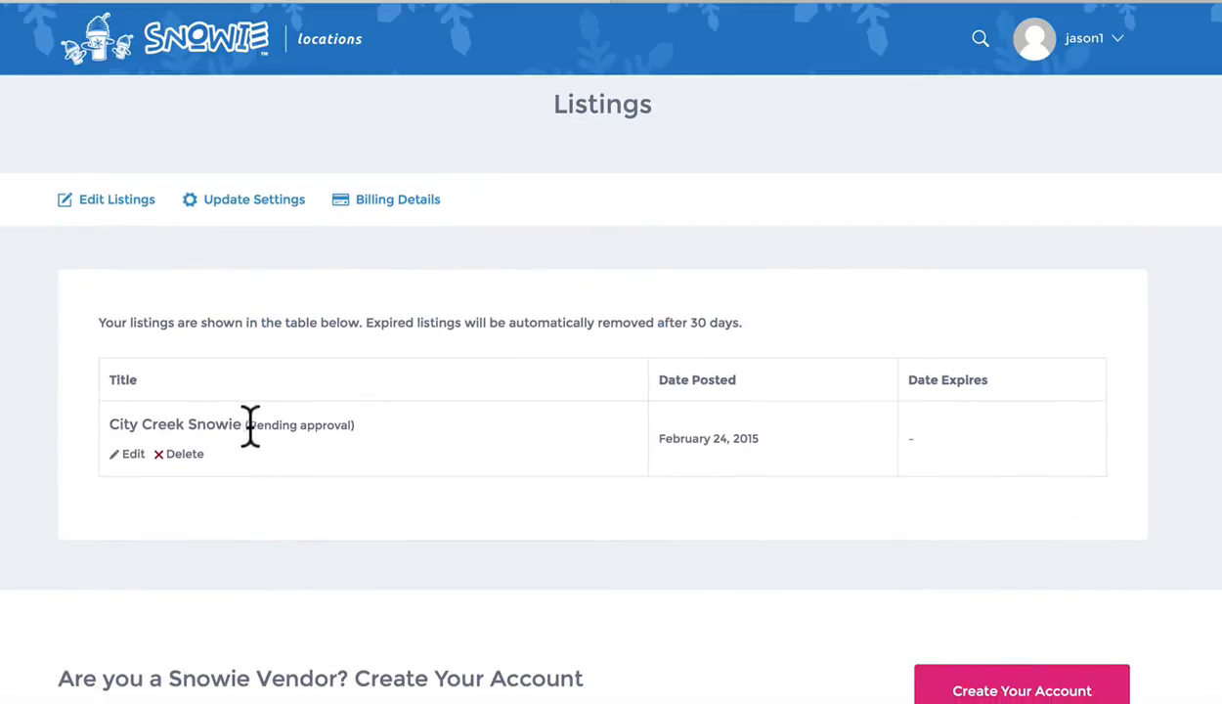
scroll(196, 425, "up", 1)
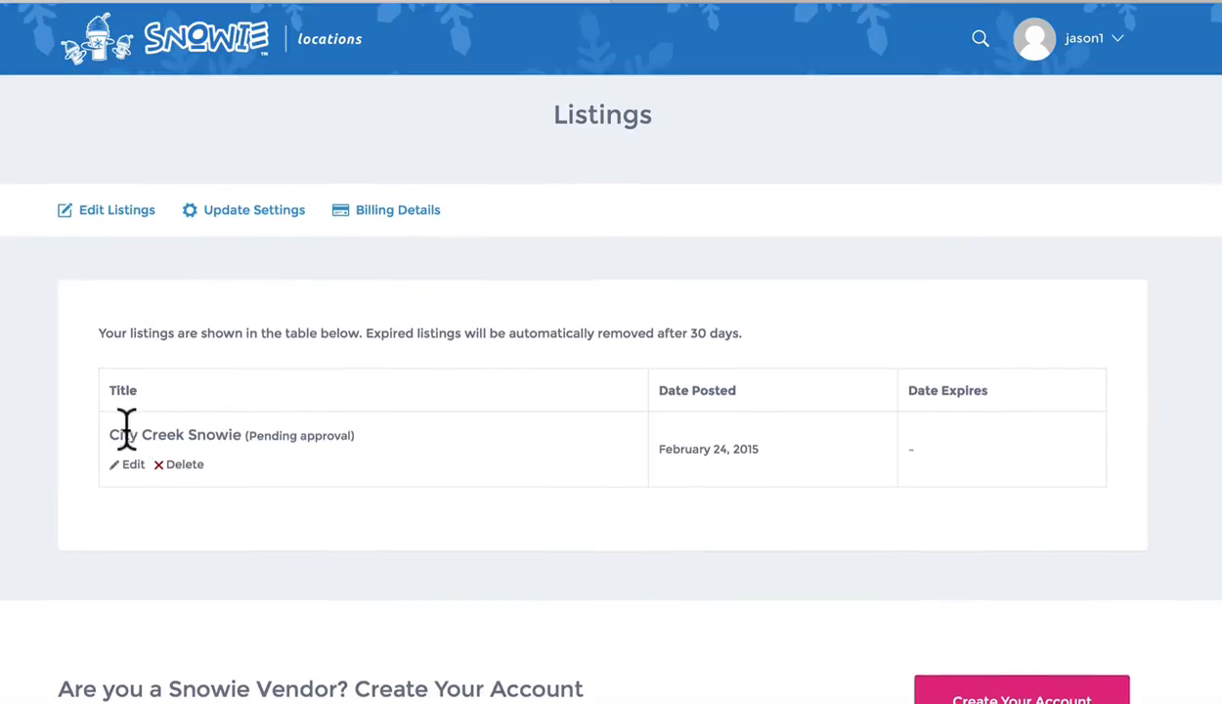
left_click_drag(249, 437, 350, 437)
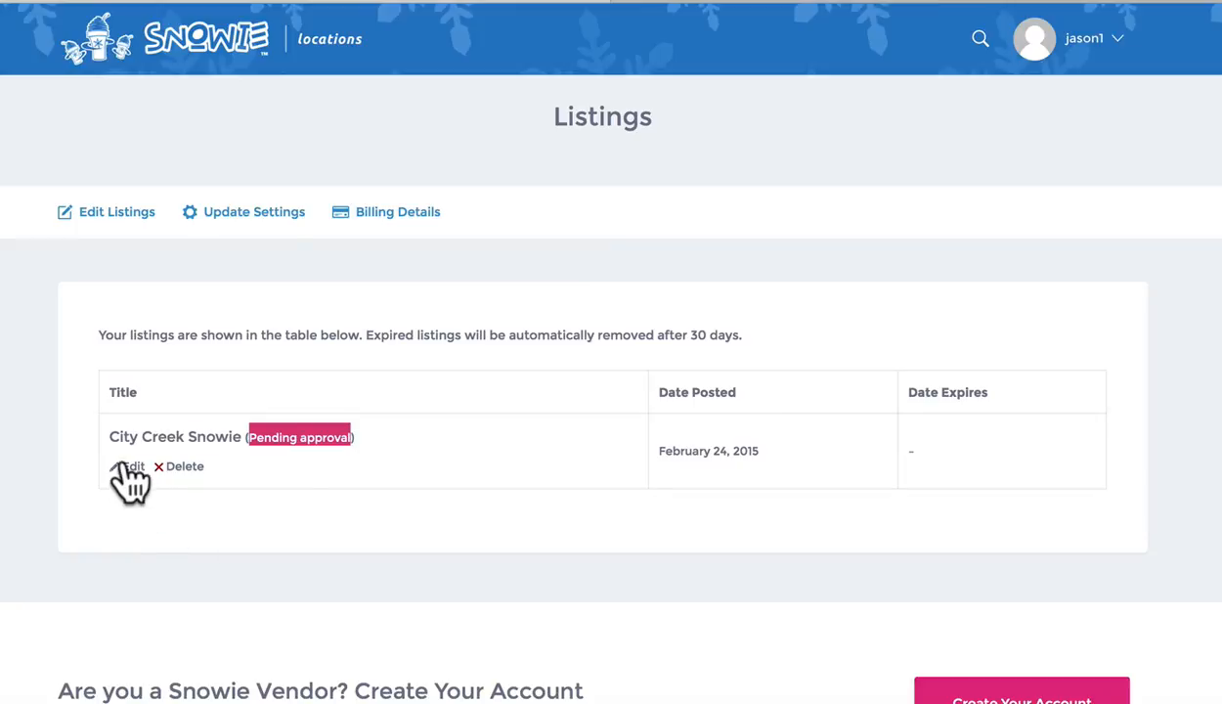
left_click(294, 476)
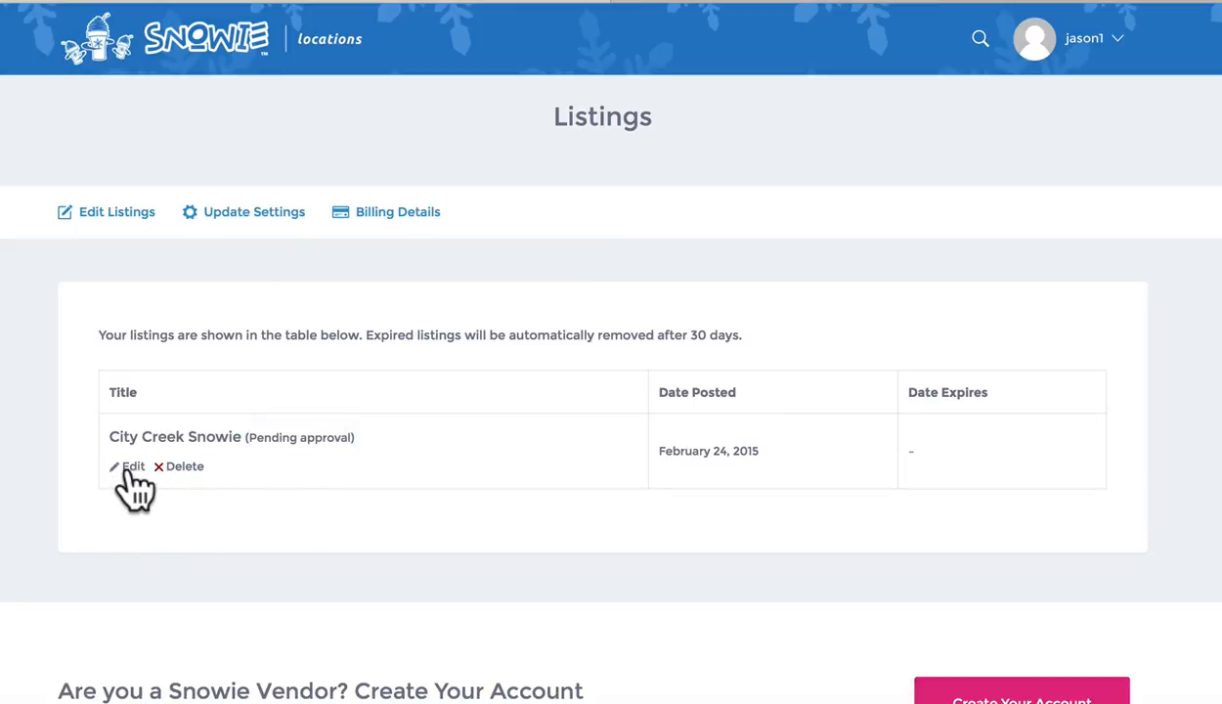
Open City Creek Snowie's edit form and review its prefilled fields, images and Location address
left_click(132, 467)
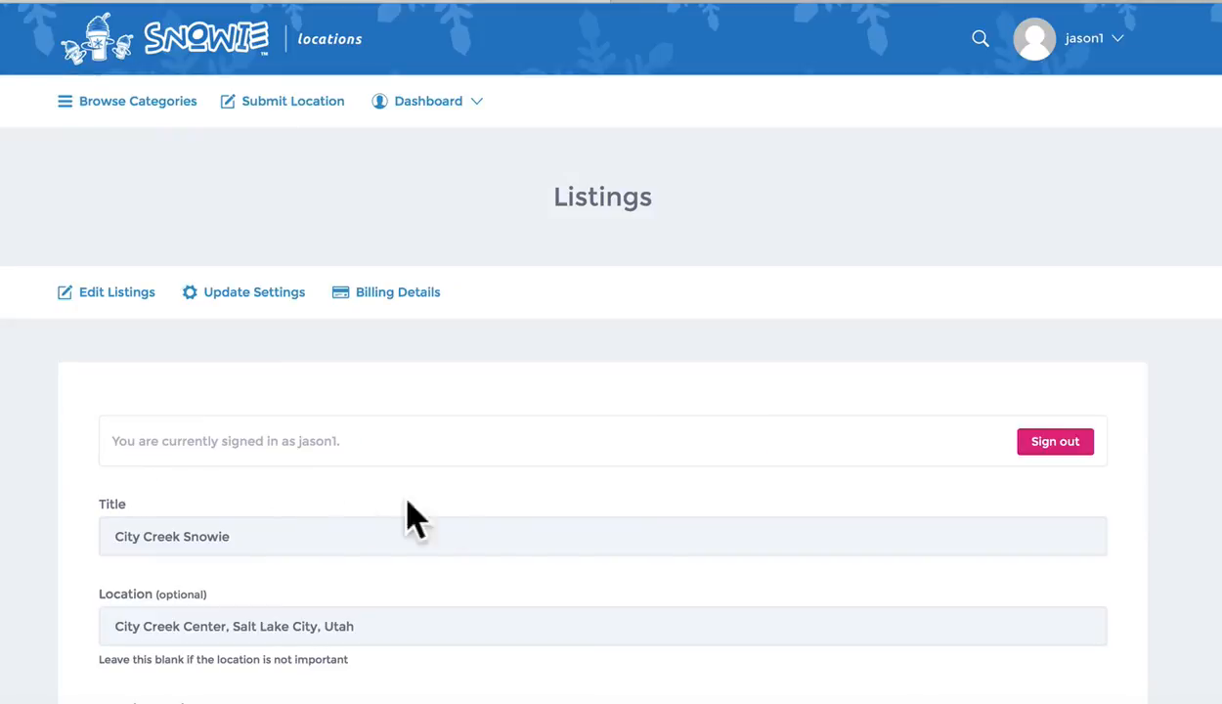
scroll(420, 518, "down", 2)
scroll(373, 407, "down", 10)
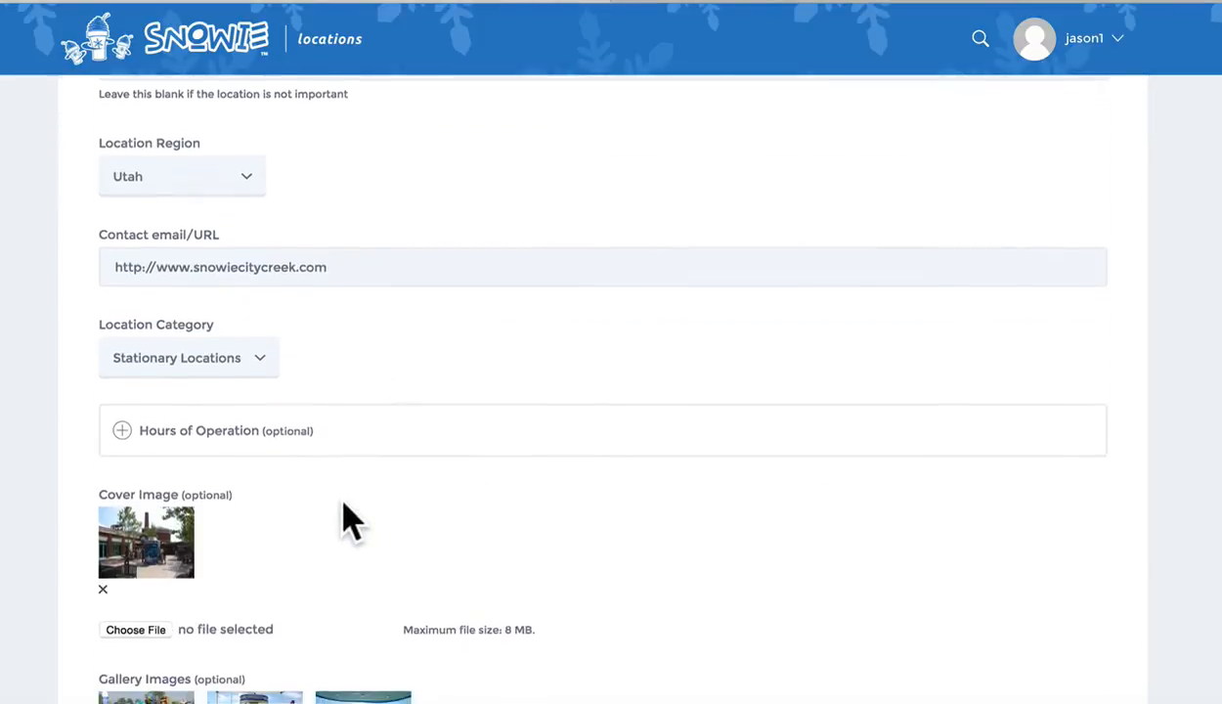
scroll(317, 557, "down", 2)
scroll(309, 494, "up", 15)
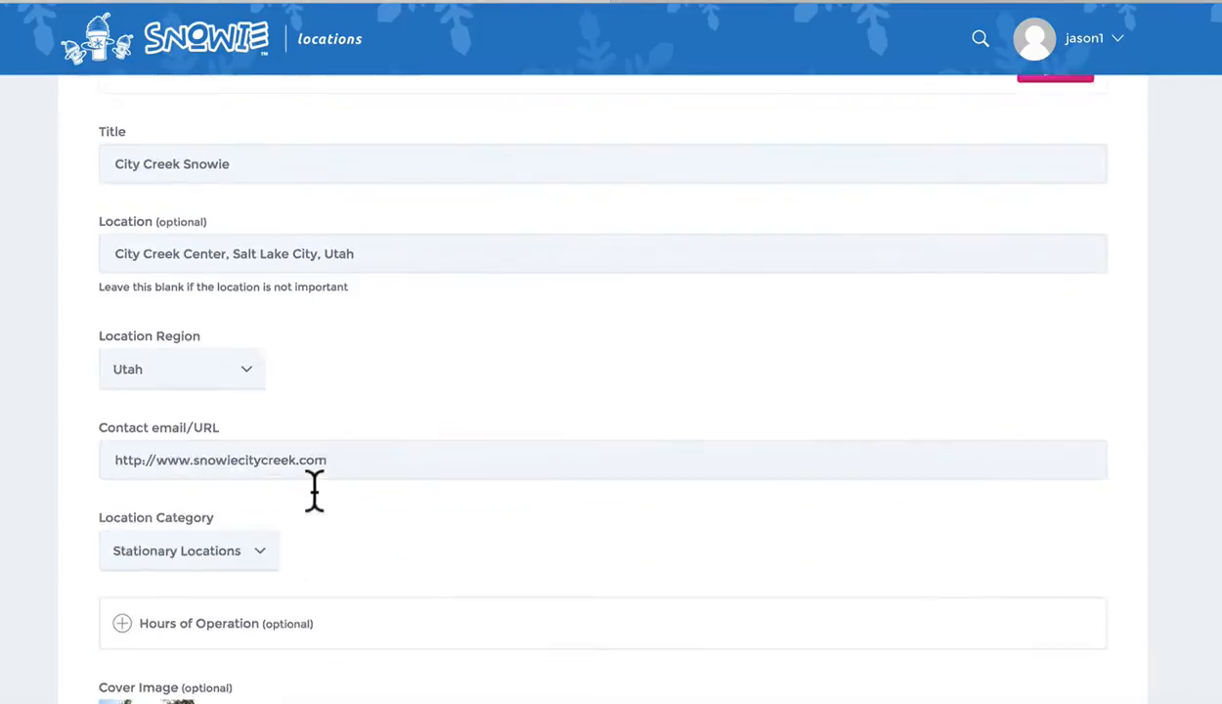
scroll(407, 513, "up", 2)
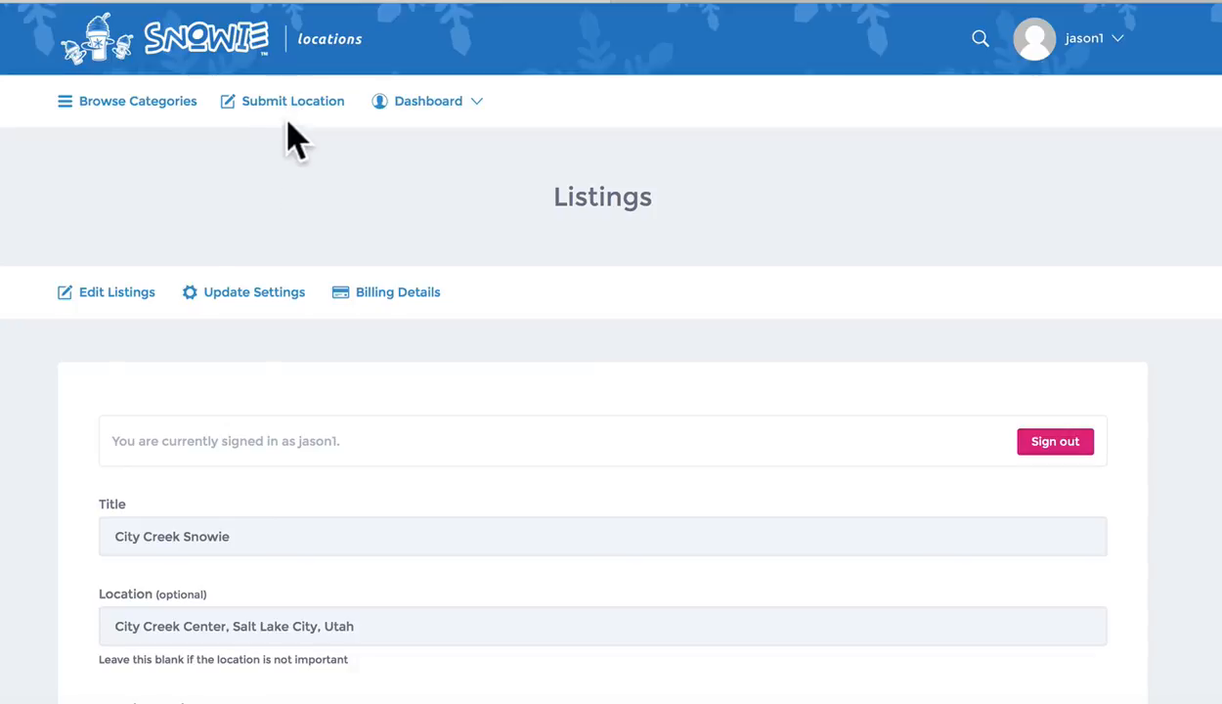
mouse_move(1095, 69)
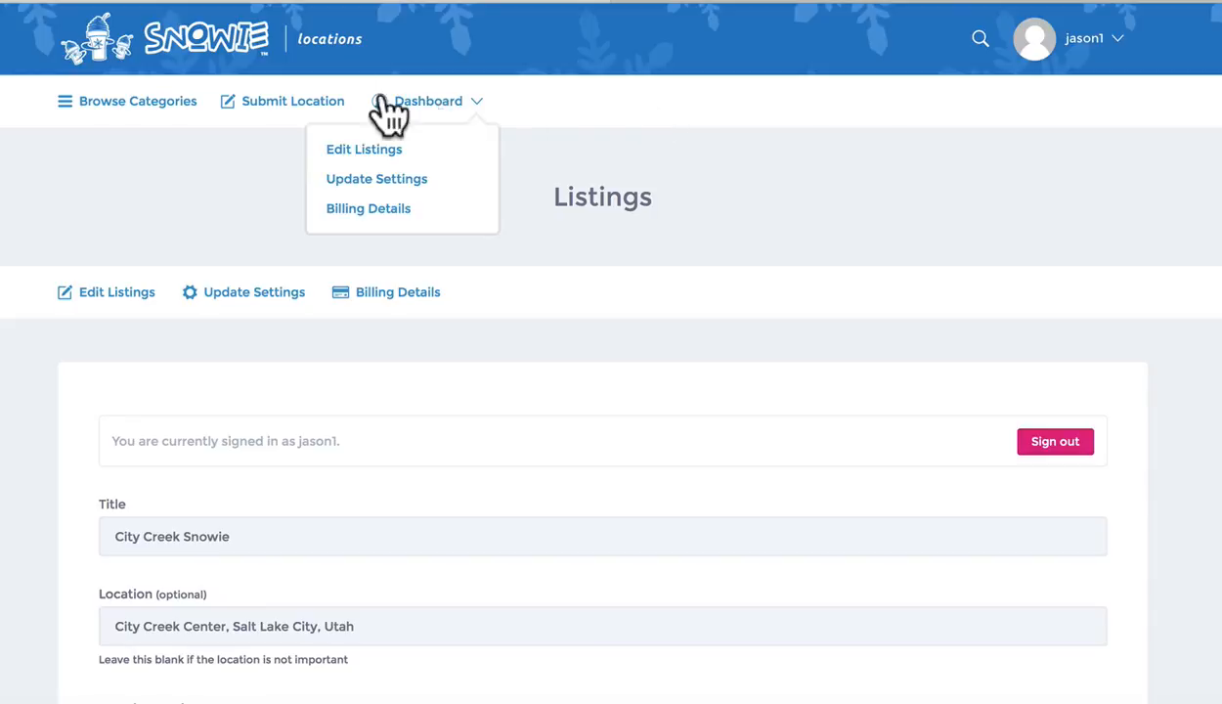
scroll(349, 391, "down", 9)
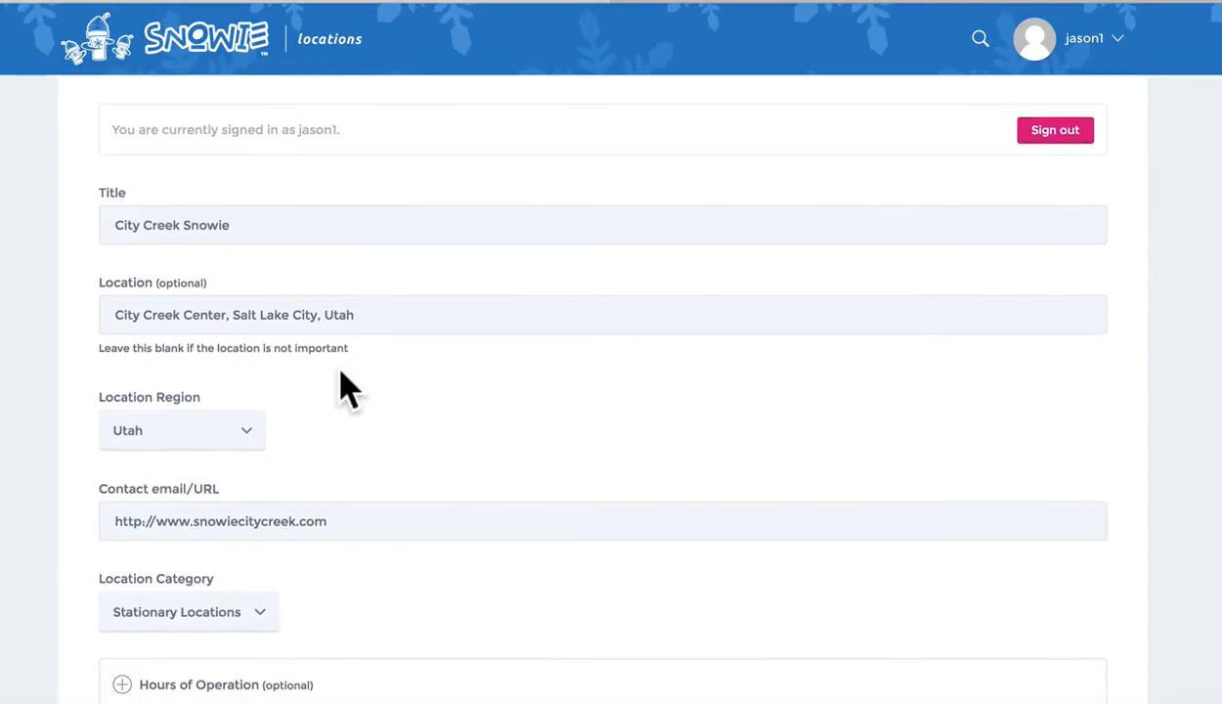
scroll(348, 391, "down", 10)
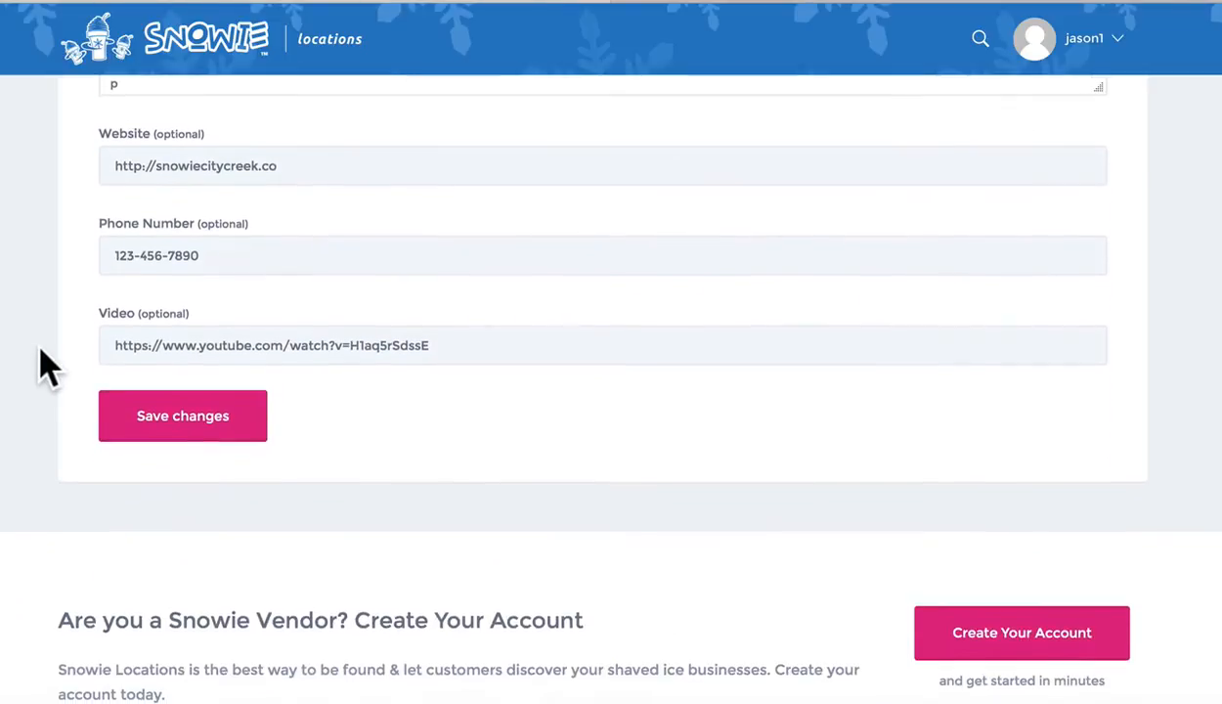
scroll(44, 366, "up", 19)
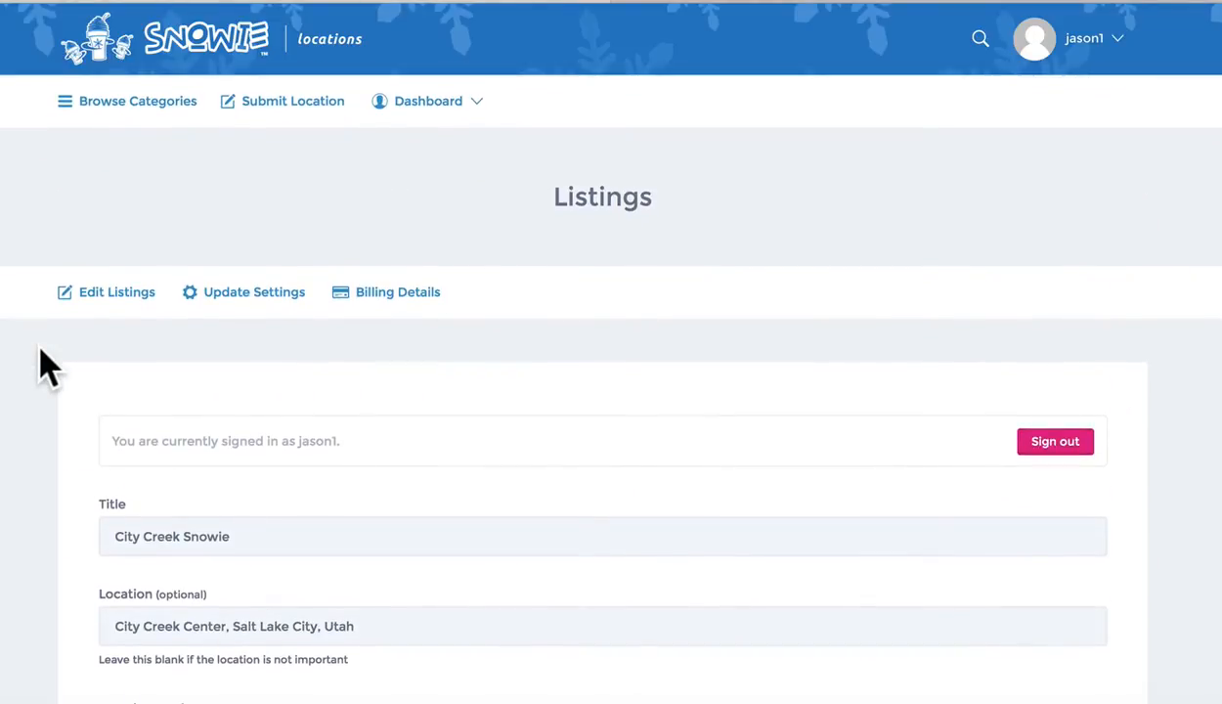
scroll(41, 369, "down", 3)
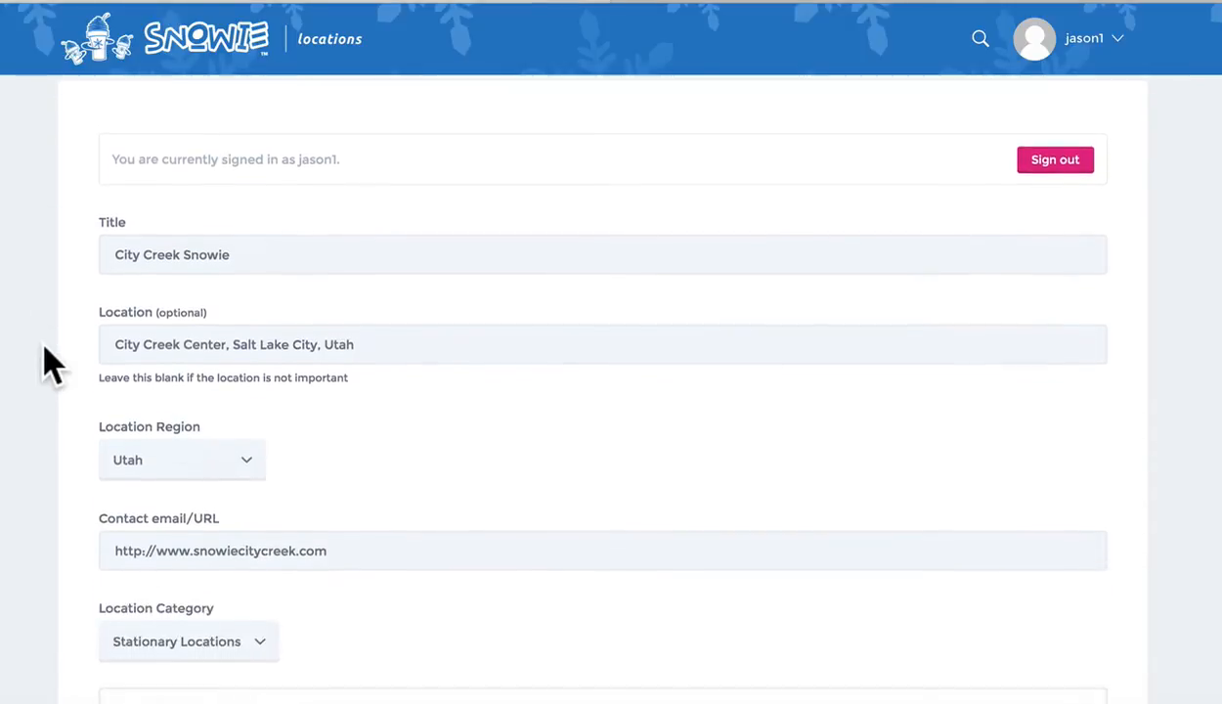
triple_click(264, 315)
scroll(35, 383, "down", 4)
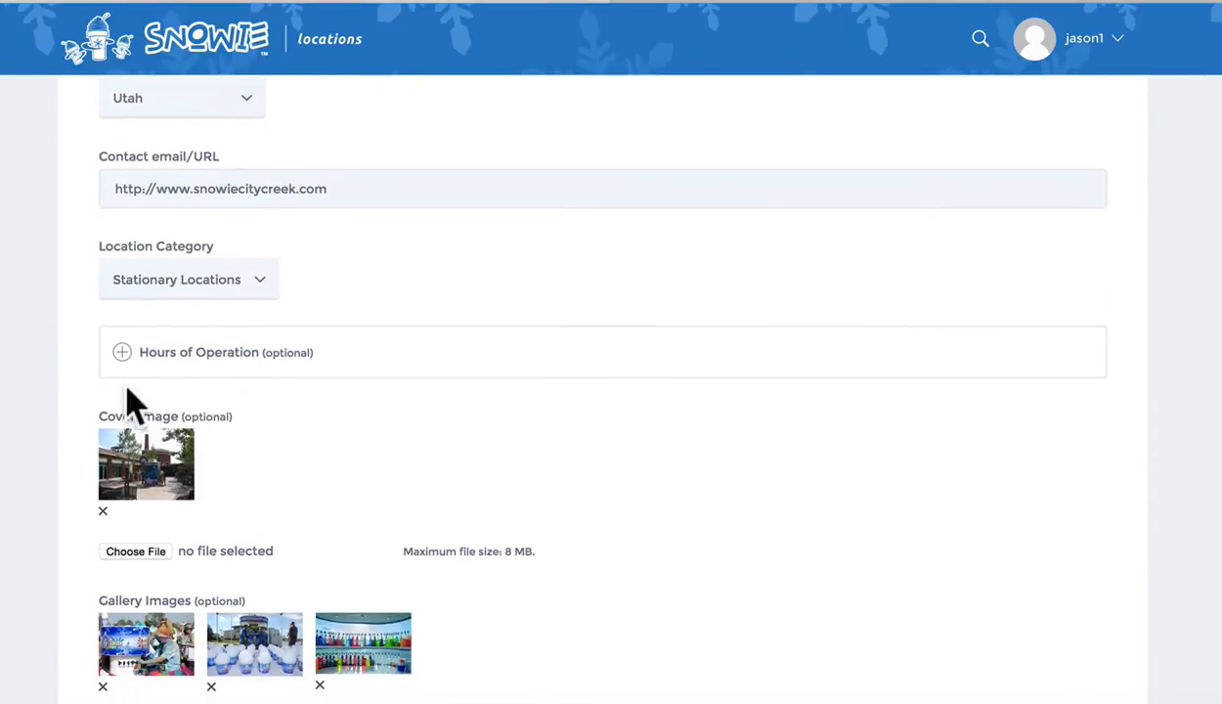
Set Monday's Hours of Operation to 11:30 am – 10:00 pm and save the listing
left_click(121, 354)
scroll(587, 442, "down", 2)
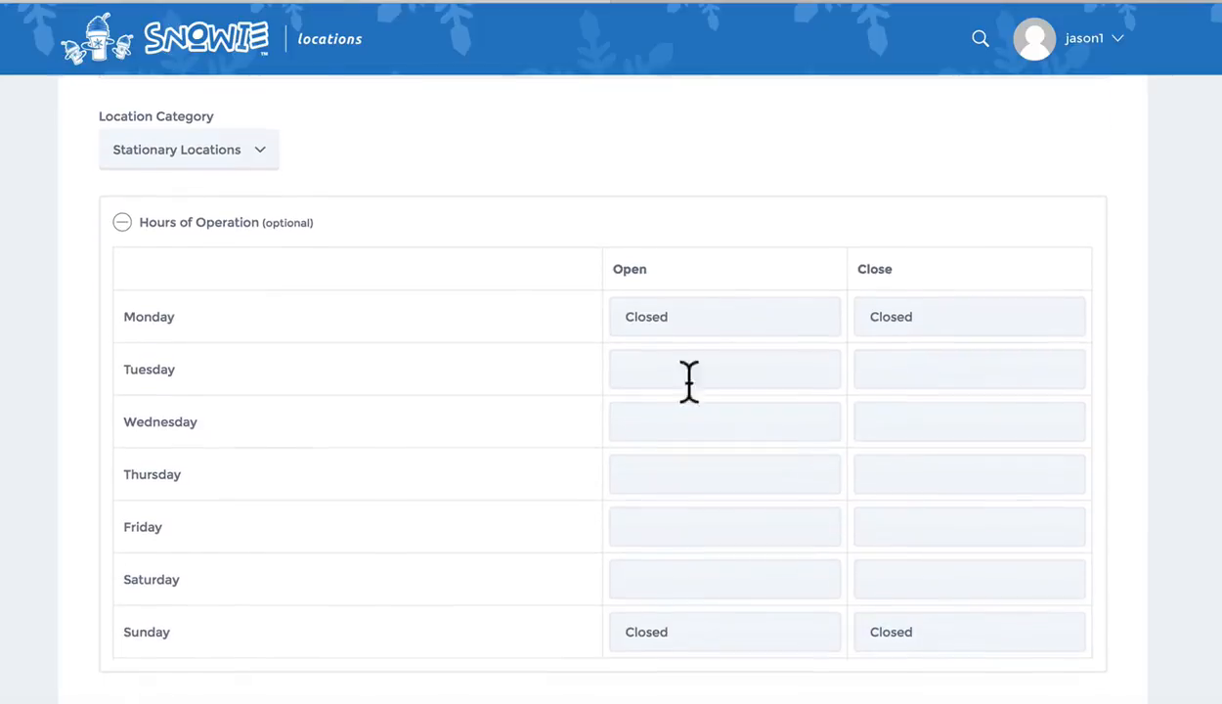
left_click(652, 323)
scroll(648, 420, "down", 8)
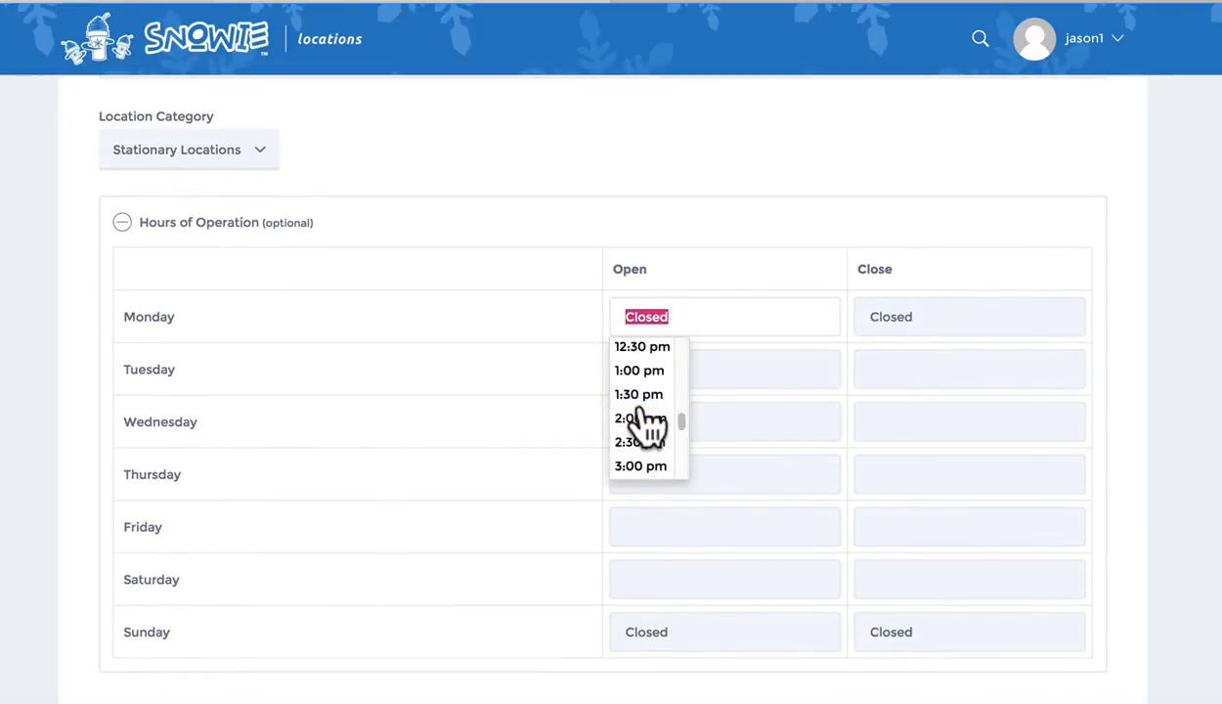
scroll(647, 410, "up", 1)
scroll(649, 410, "up", 3)
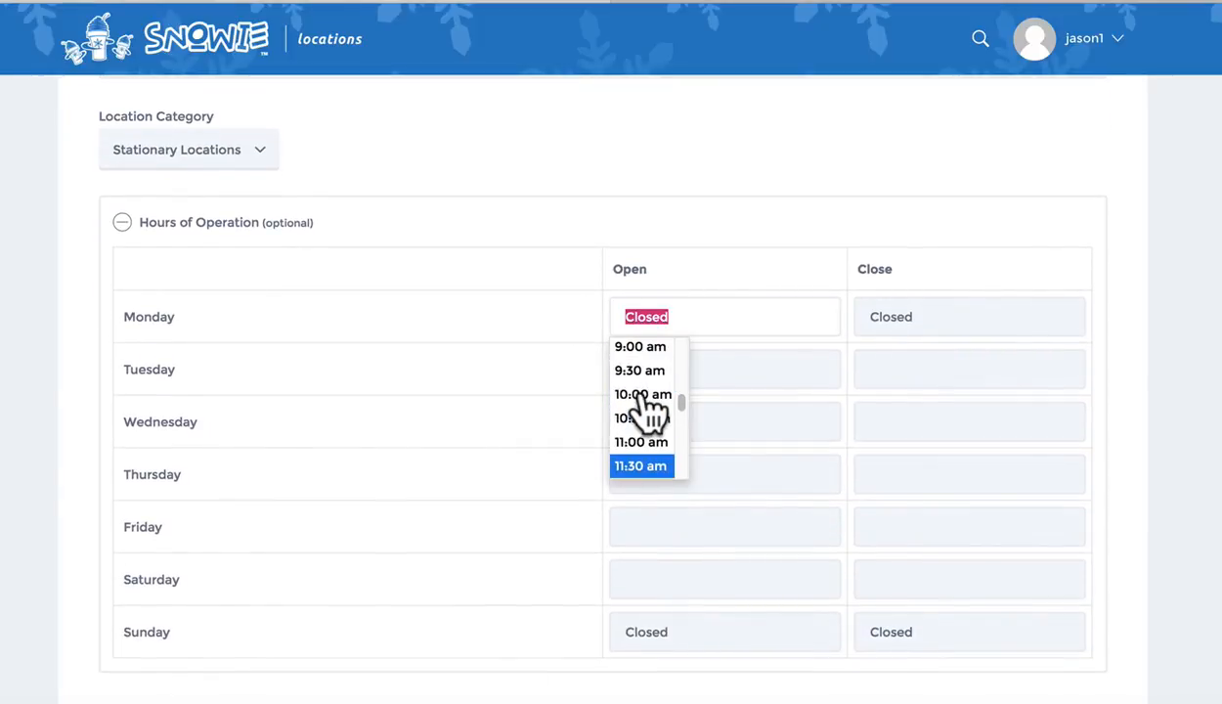
left_click(645, 467)
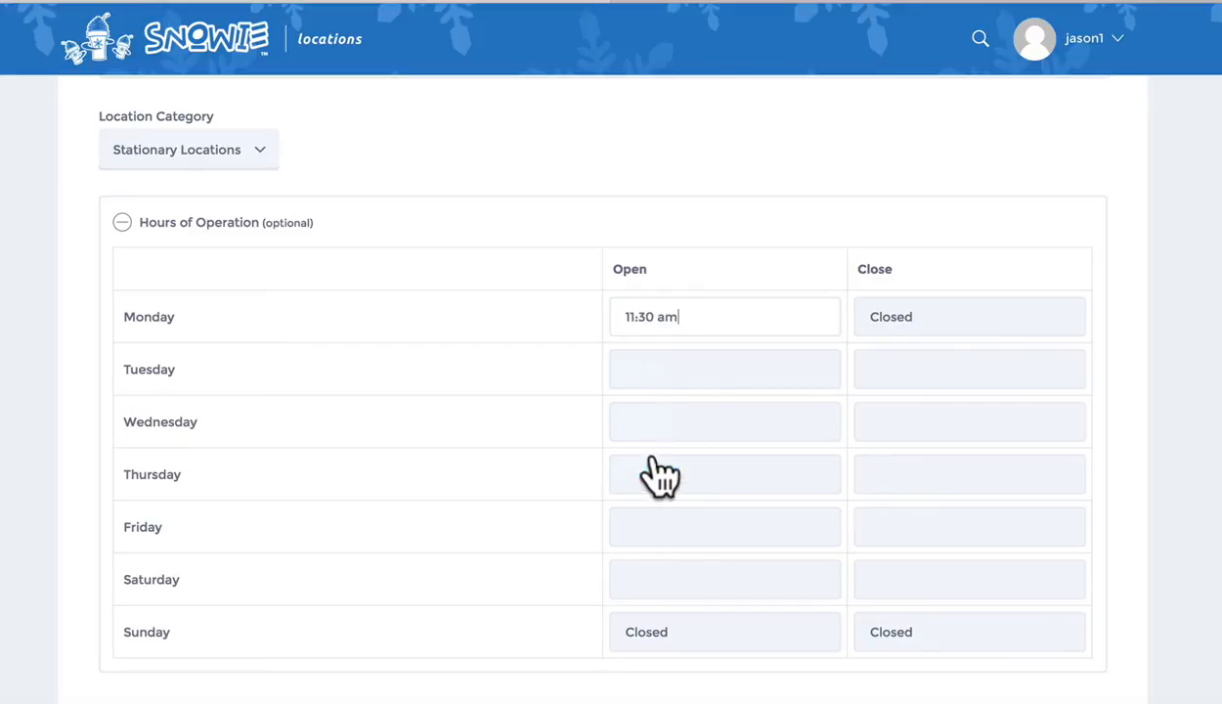
left_click(916, 315)
scroll(897, 420, "down", 10)
left_click(891, 397)
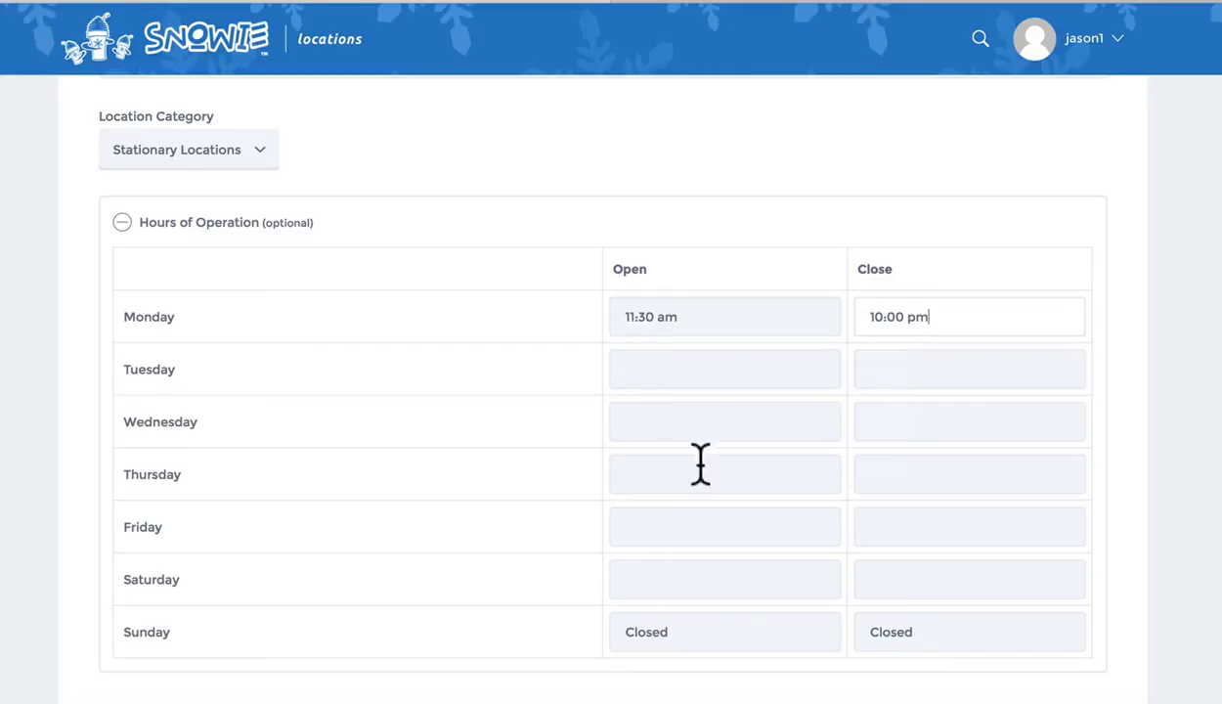
scroll(494, 521, "down", 7)
scroll(491, 518, "down", 5)
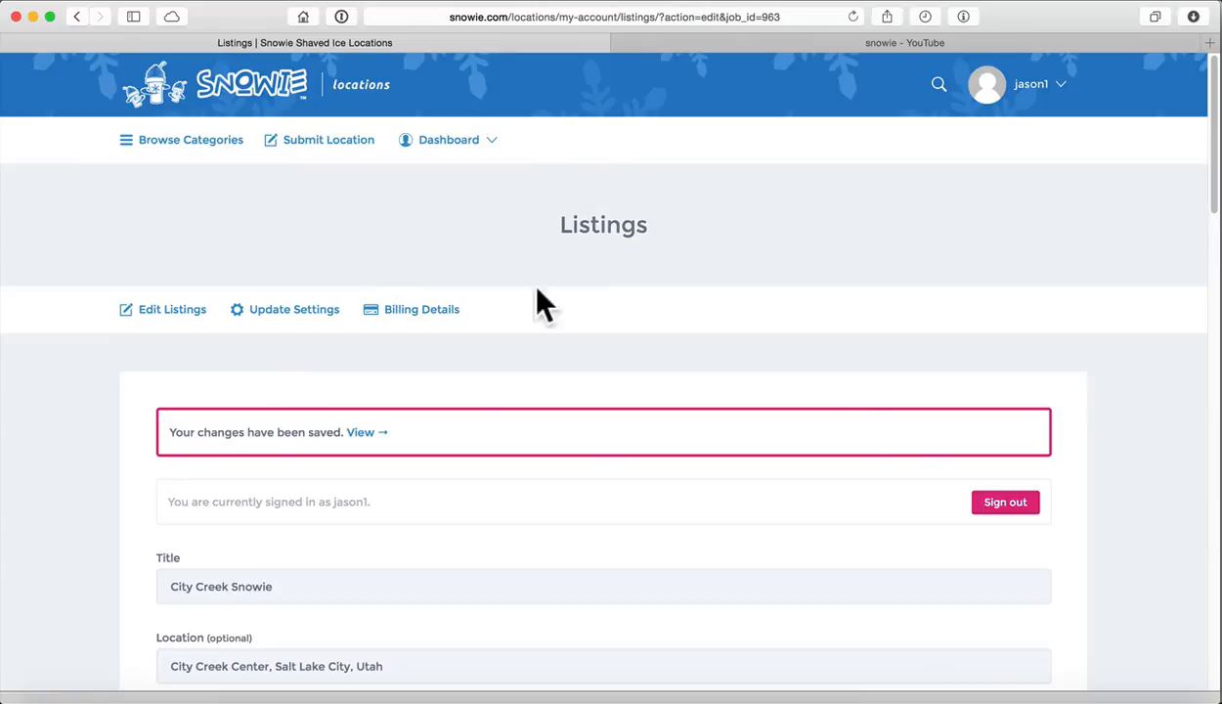
scroll(901, 459, "down", 20)
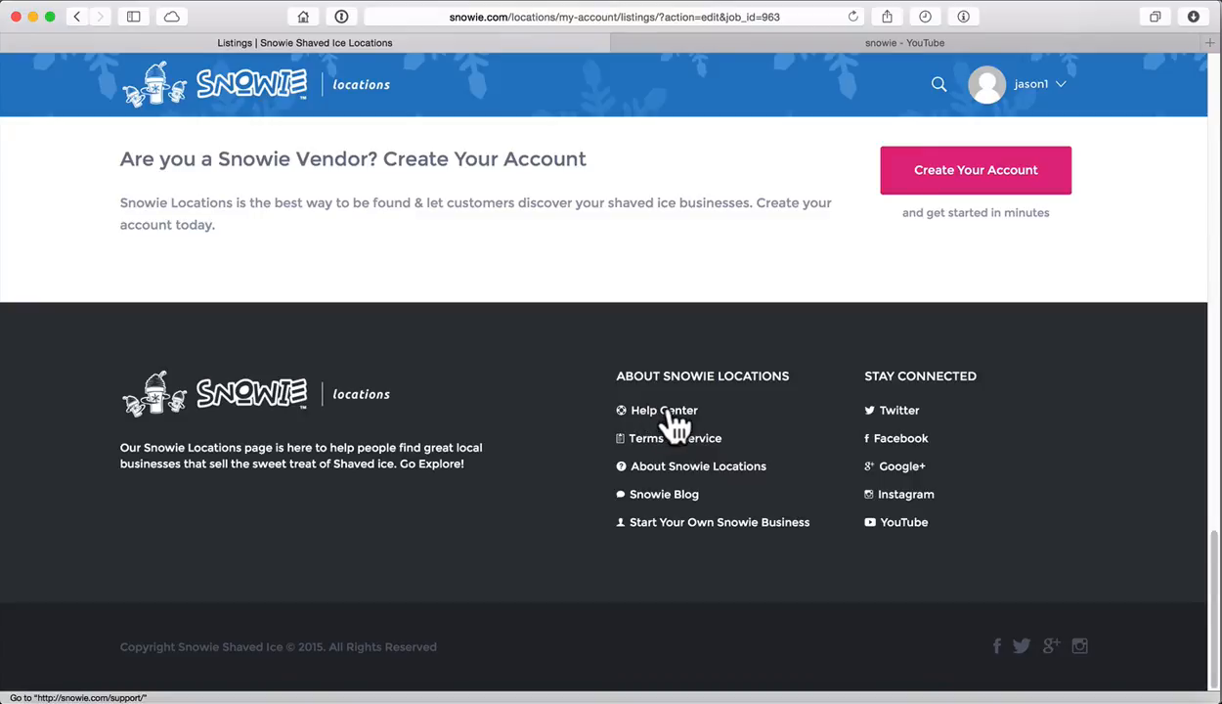
scroll(674, 422, "up", 20)
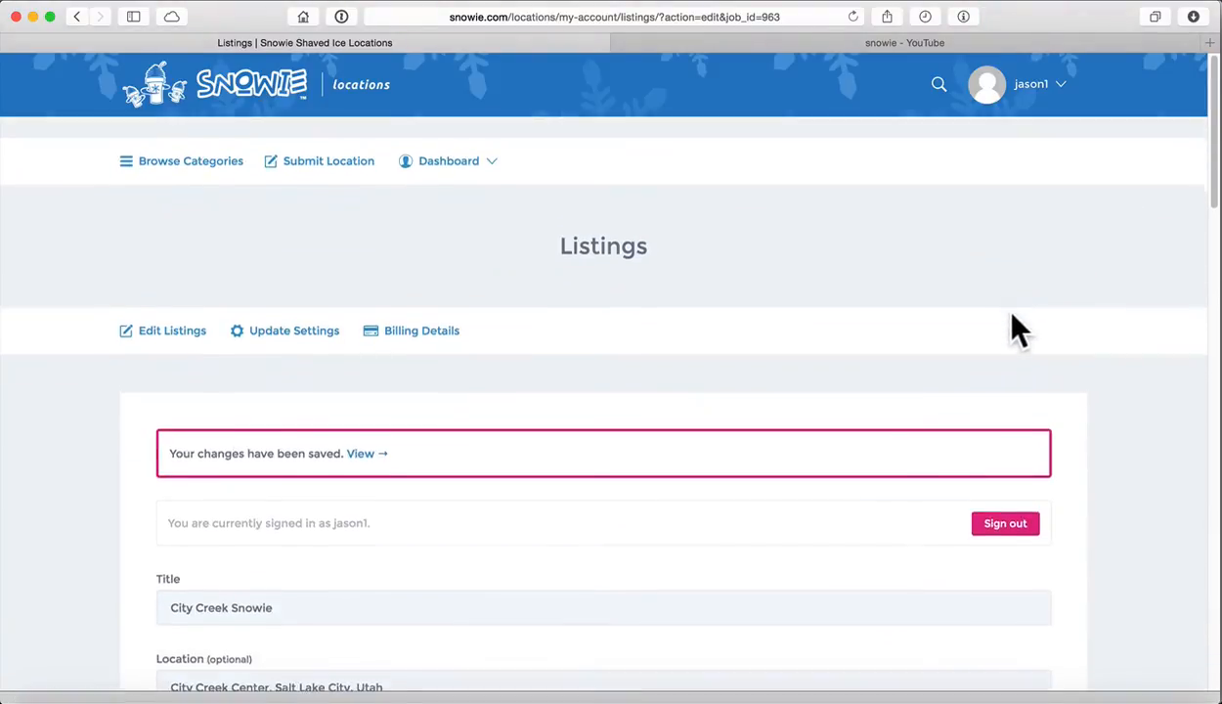
Open FAQs from the account menu and review questions on listing limits, passwords, editing and support
mouse_move(1021, 98)
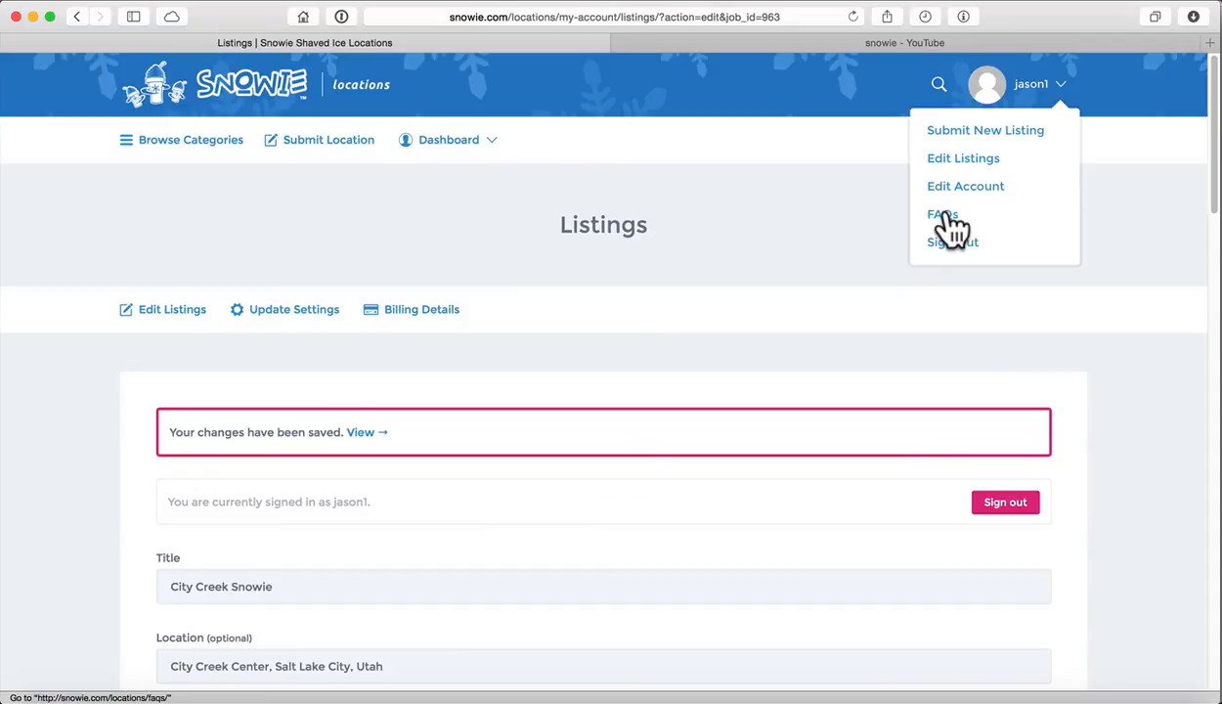
left_click(940, 215)
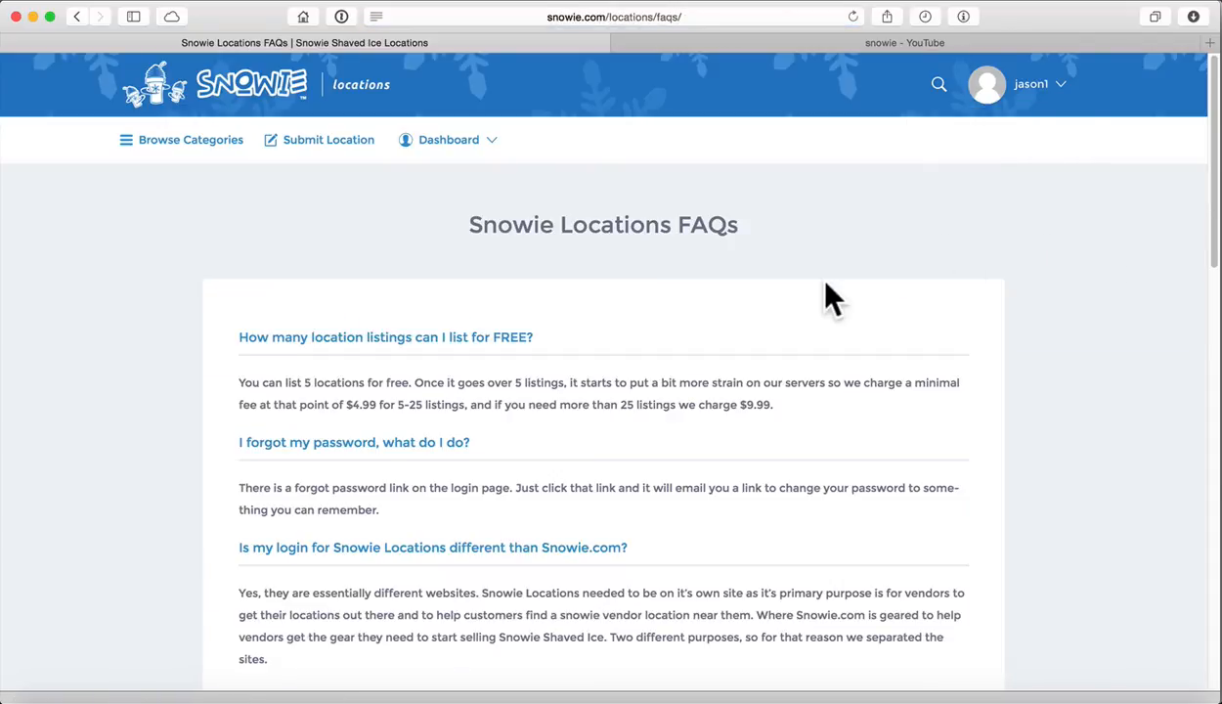
scroll(826, 293, "down", 3)
scroll(817, 286, "down", 3)
left_click_drag(272, 238, 381, 239)
scroll(409, 296, "down", 10)
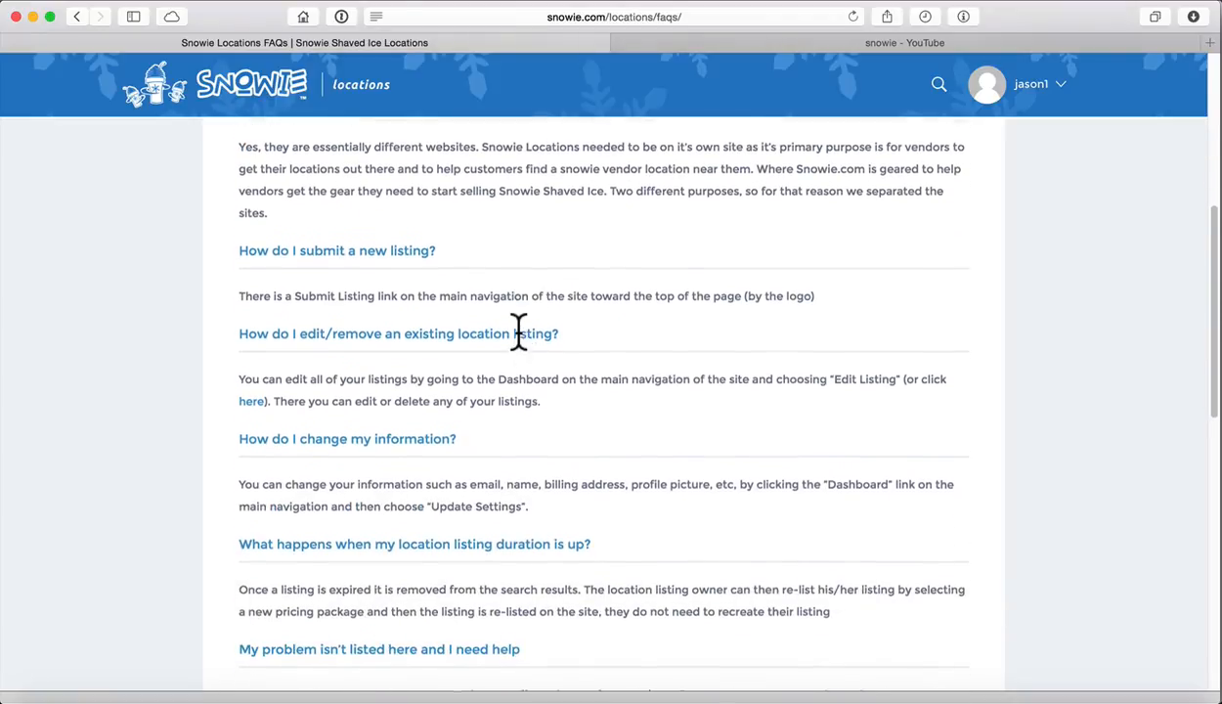
scroll(532, 357, "down", 2)
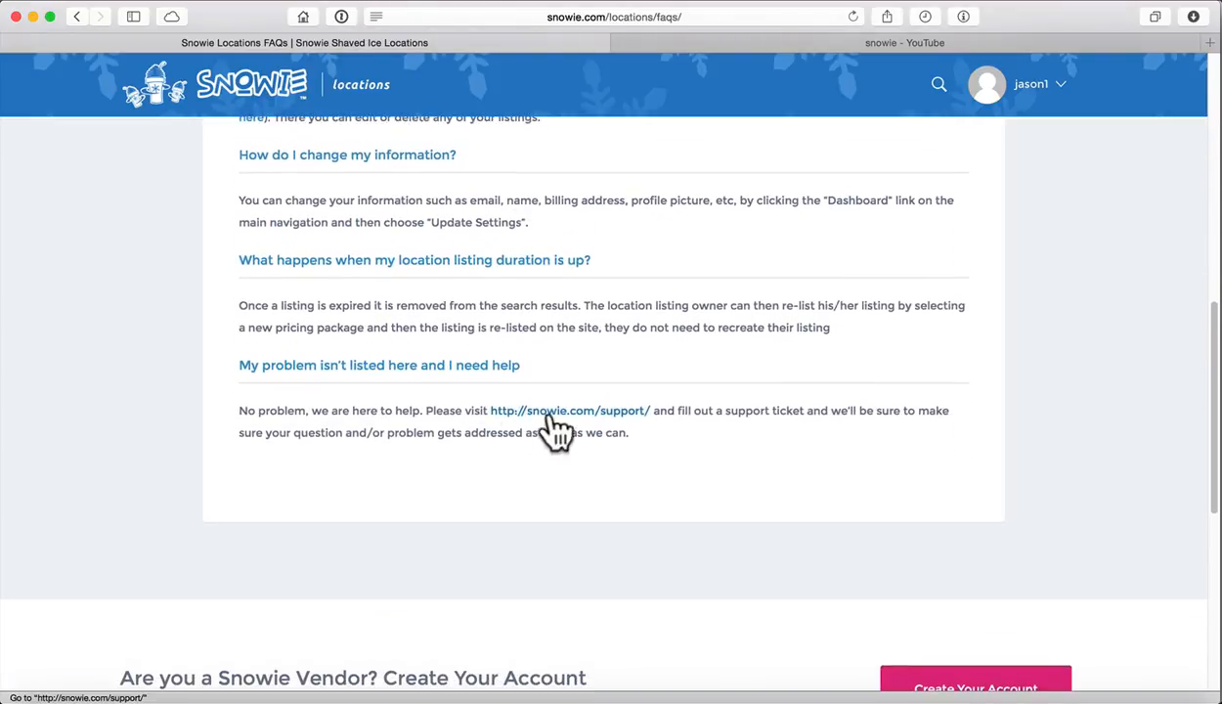
scroll(596, 494, "up", 2)
scroll(582, 376, "down", 1)
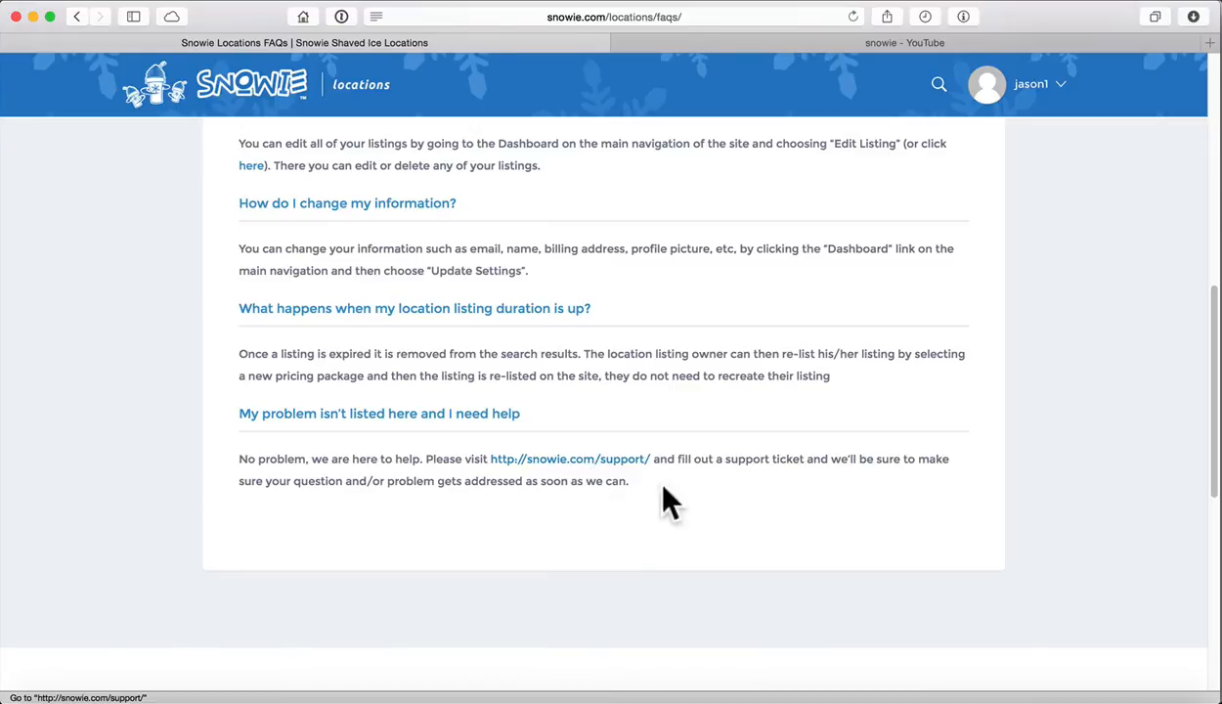
scroll(819, 488, "up", 15)
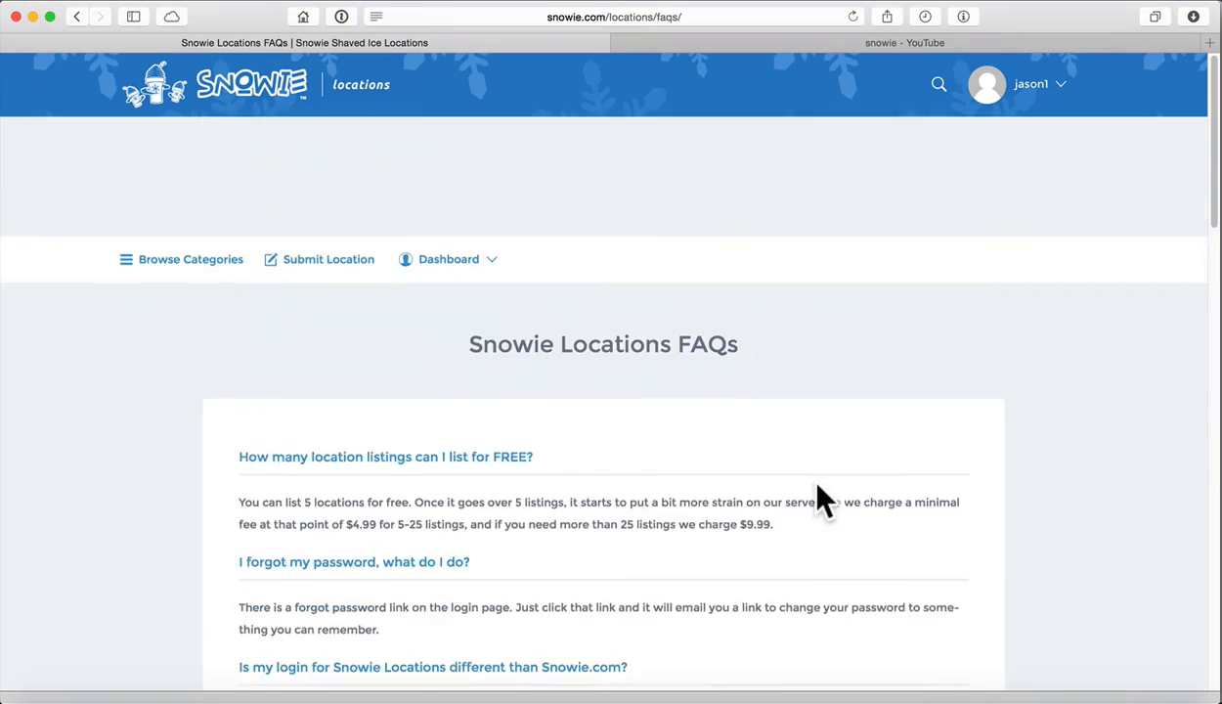